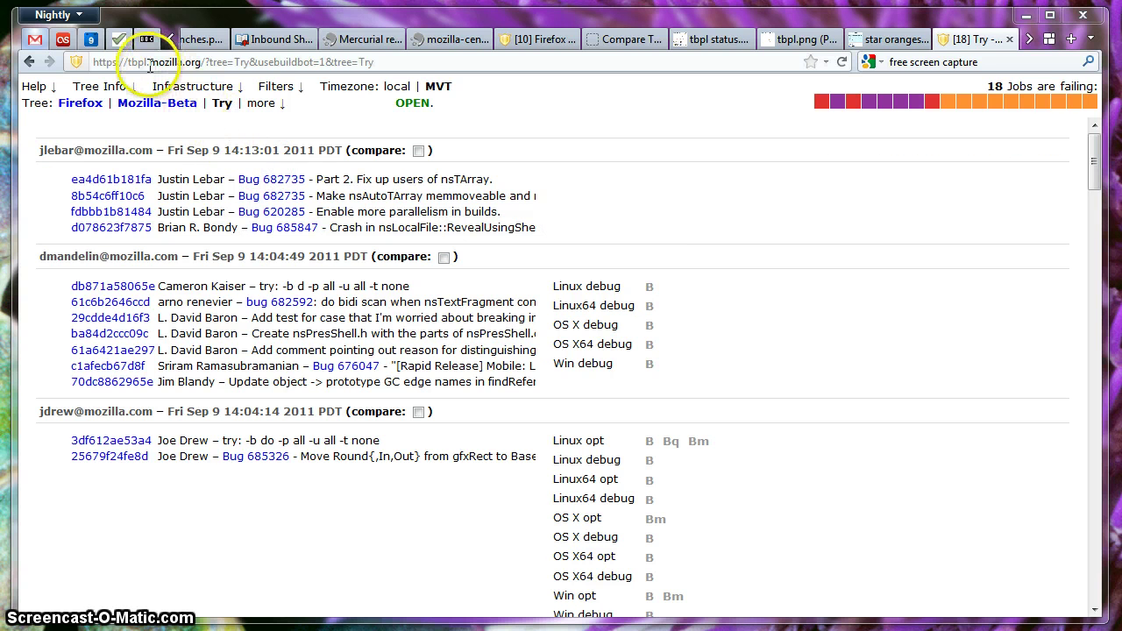
# - Examine the tree=Try and usebuildbot=1 parameters in the address of the Try results page
pyautogui.doubleClick(244, 62)
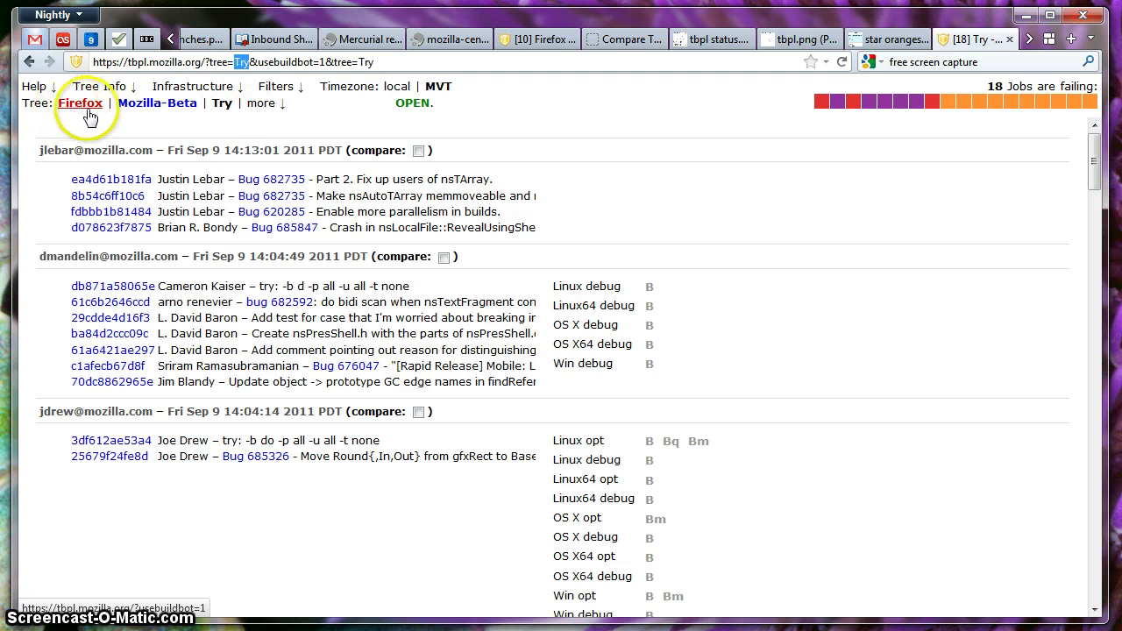
pyautogui.click(222, 130)
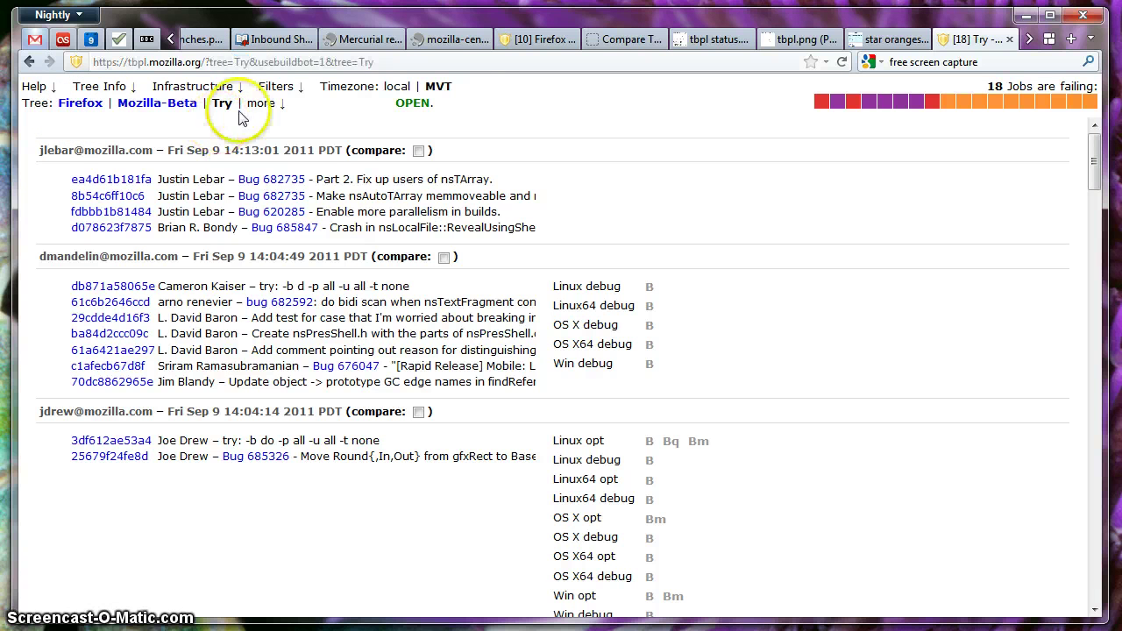
pyautogui.doubleClick(272, 63)
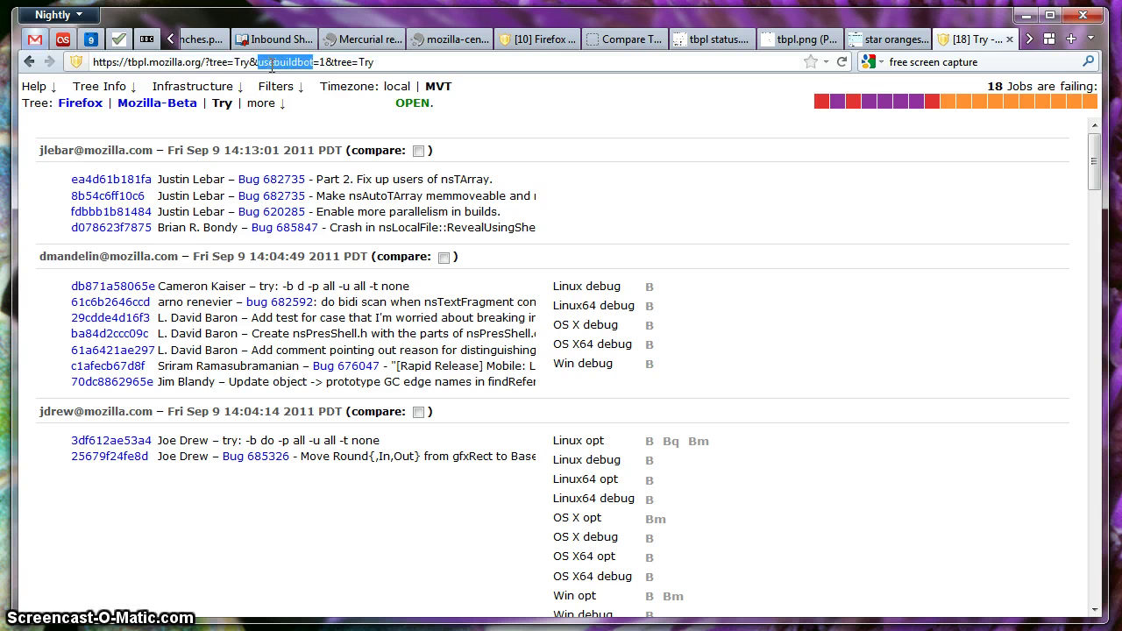
pyautogui.moveTo(252, 63); pyautogui.dragTo(321, 63)
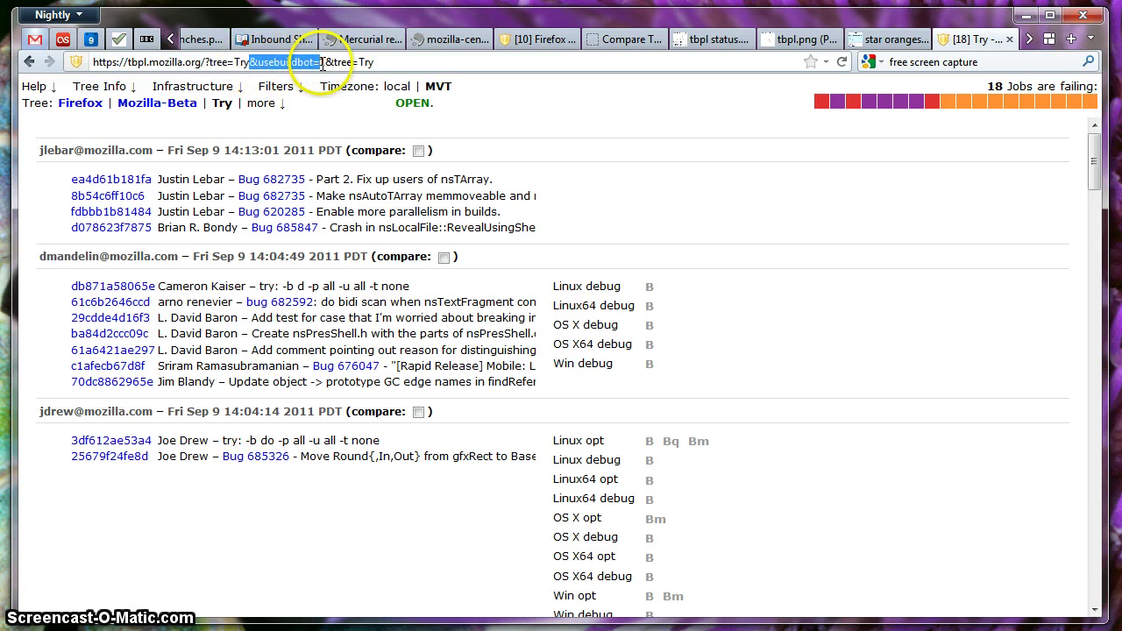
pyautogui.click(322, 131)
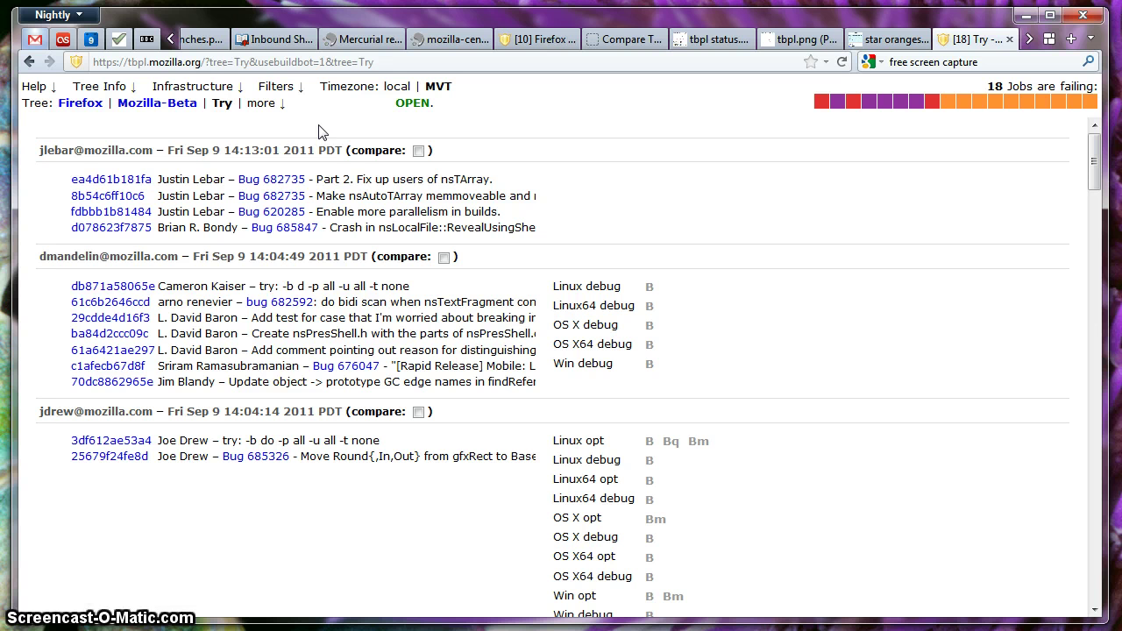
pyautogui.doubleClick(285, 62)
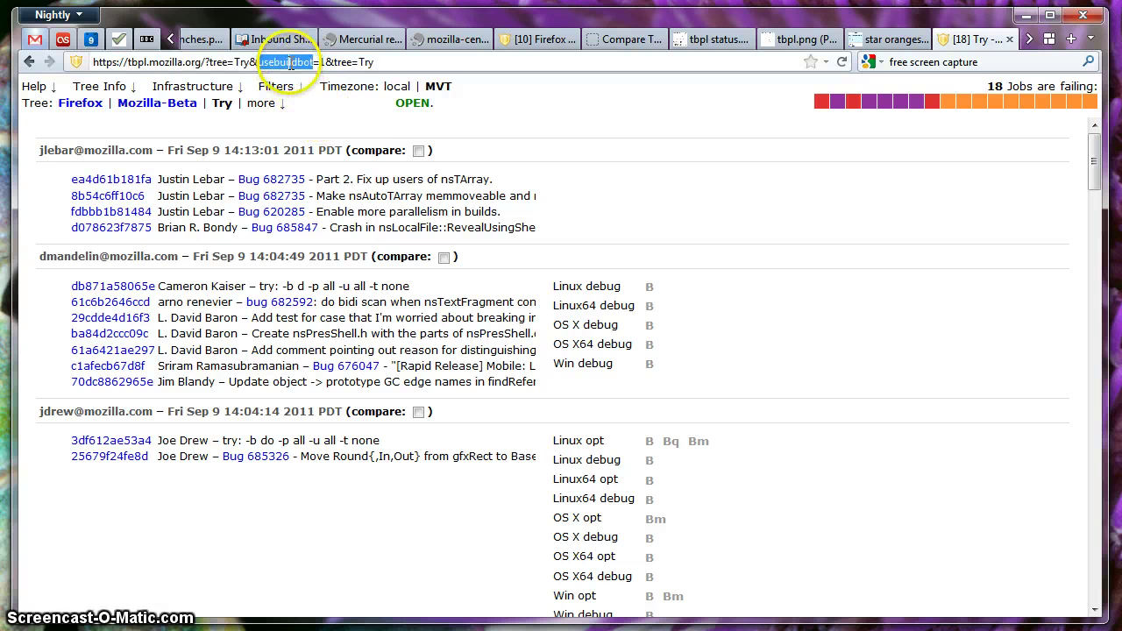
pyautogui.click(339, 126)
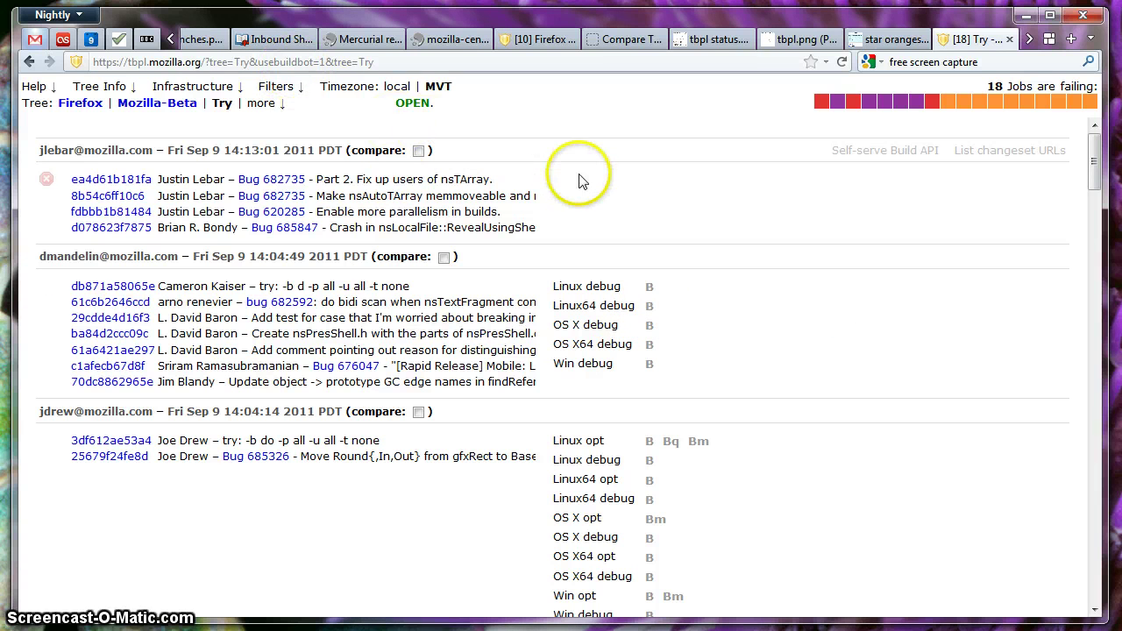
# - Examine the try syntax "try: -b do -p all -u all -t none" in the push made at 14:04:14
pyautogui.click(653, 289)
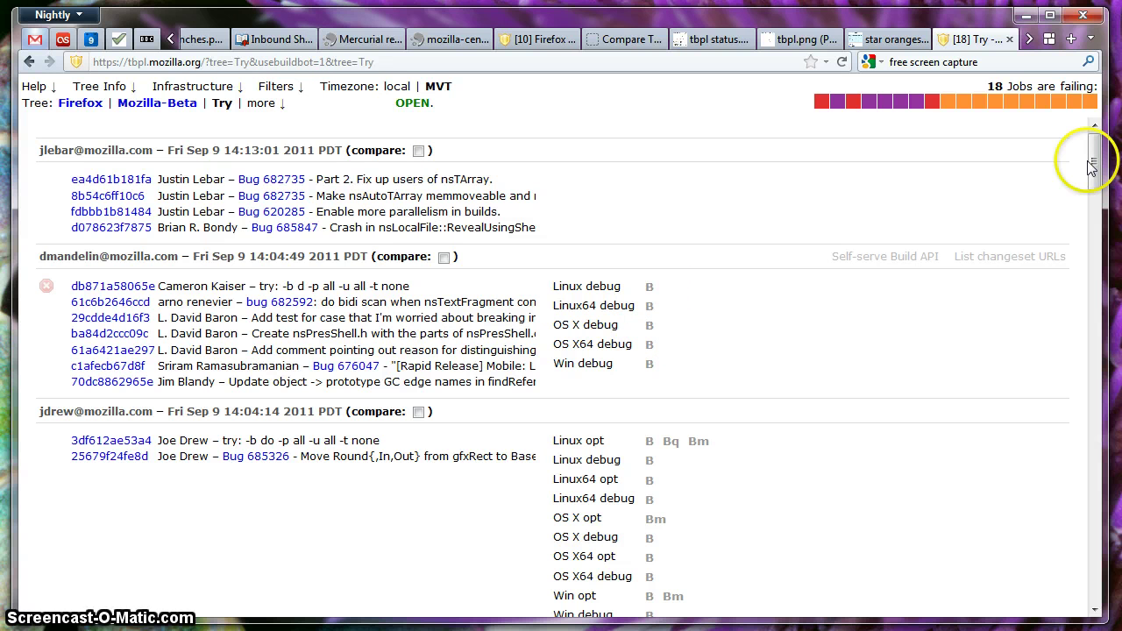
pyautogui.moveTo(1094, 158); pyautogui.dragTo(1084, 228)
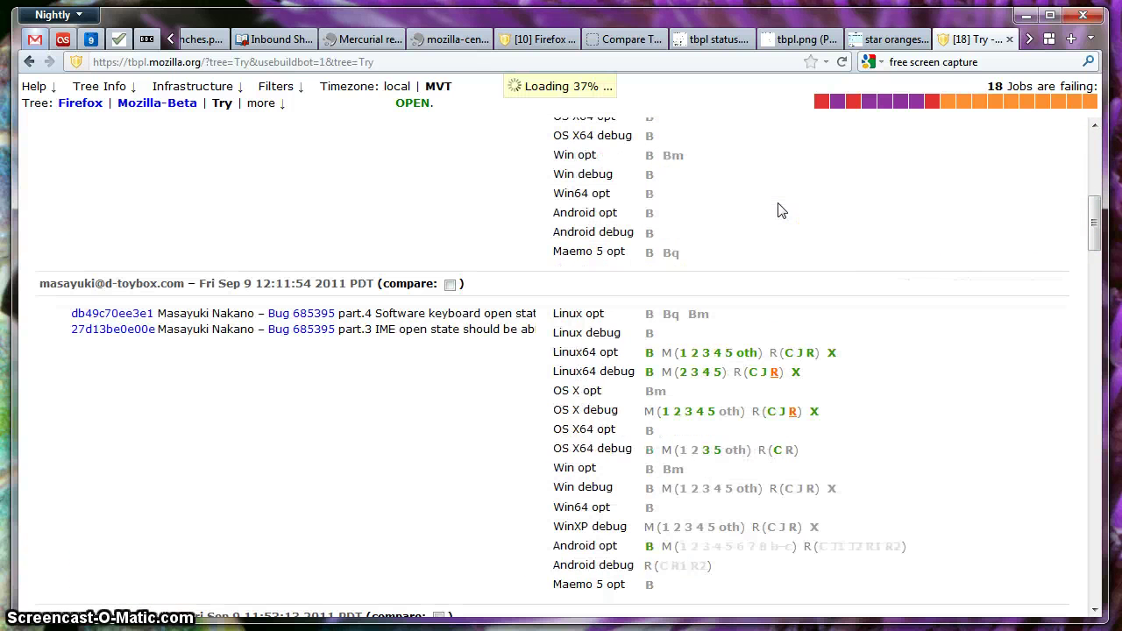
pyautogui.click(867, 222)
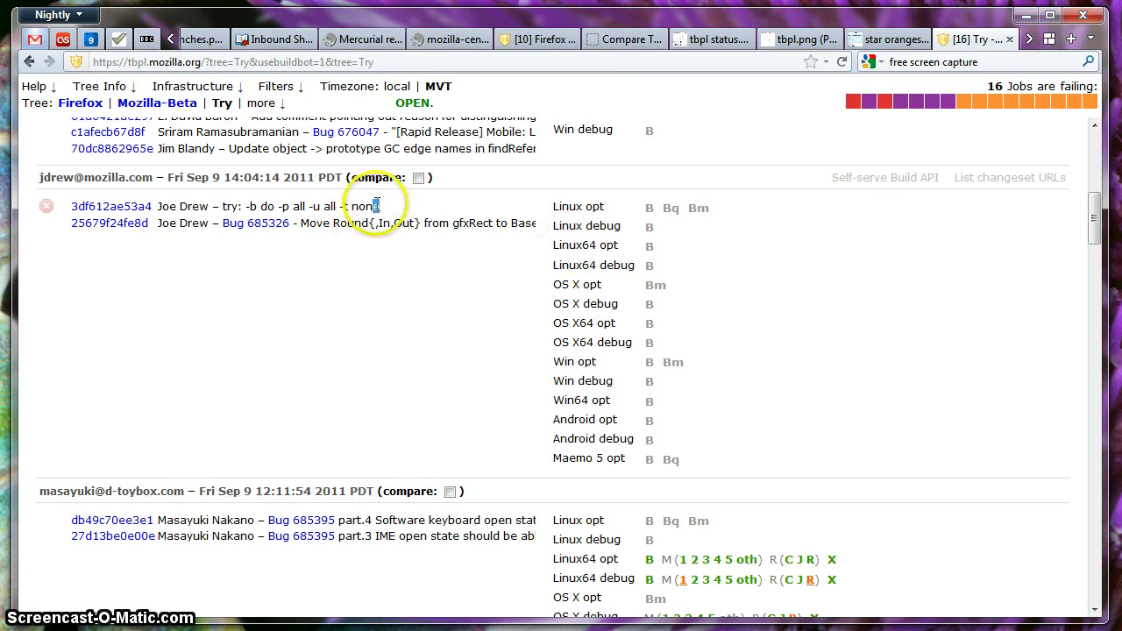
pyautogui.moveTo(379, 207); pyautogui.dragTo(224, 208)
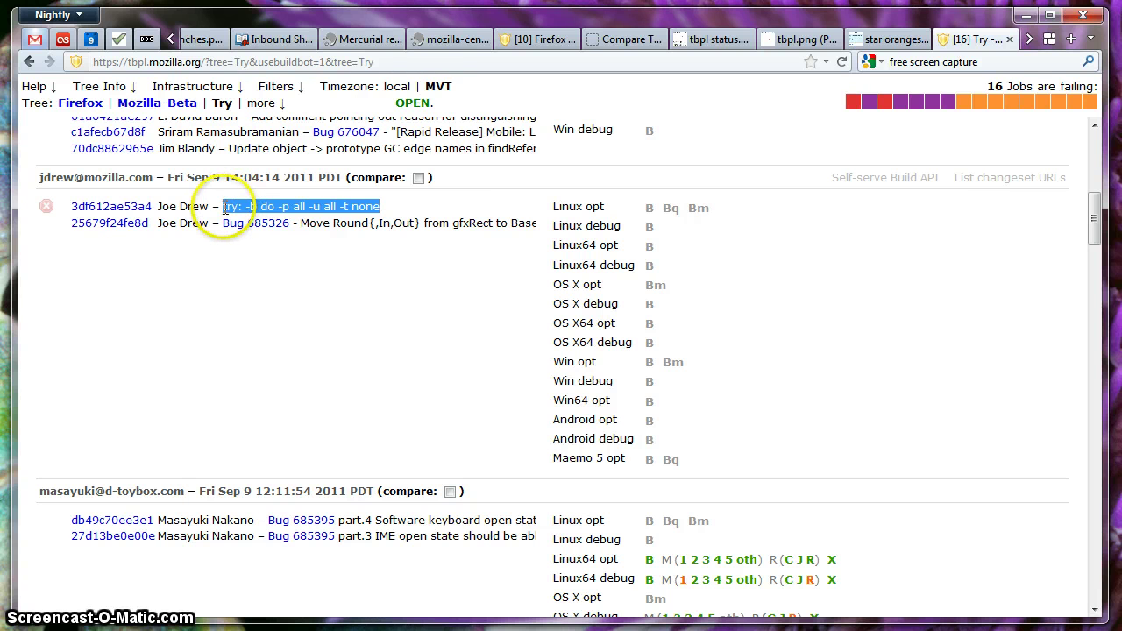
pyautogui.click(239, 209)
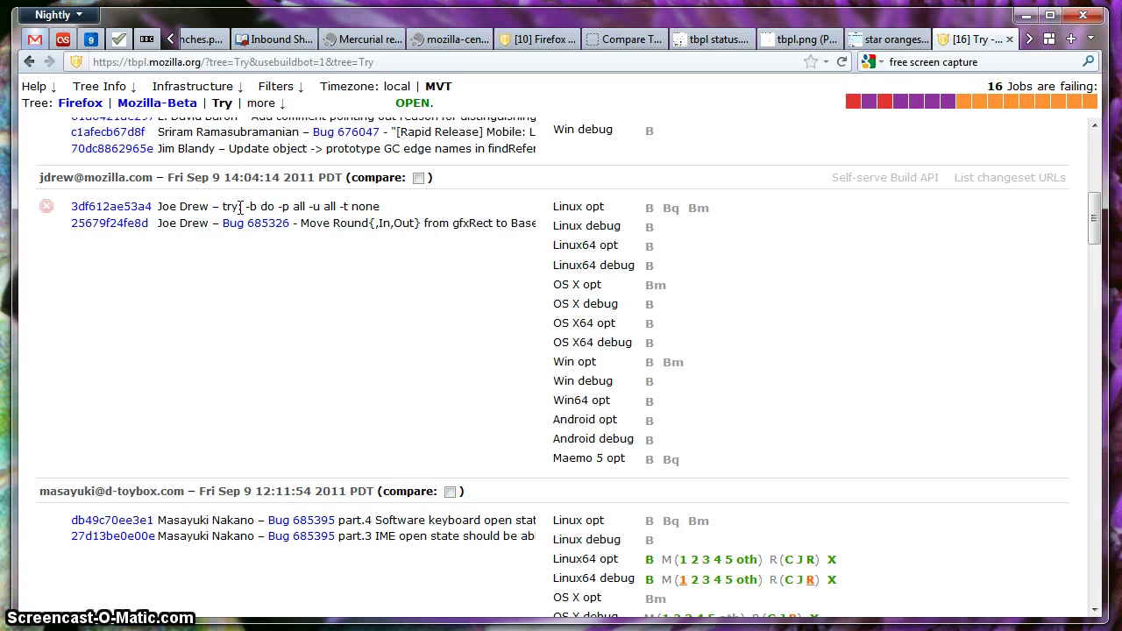
pyautogui.moveTo(222, 207); pyautogui.dragTo(377, 207)
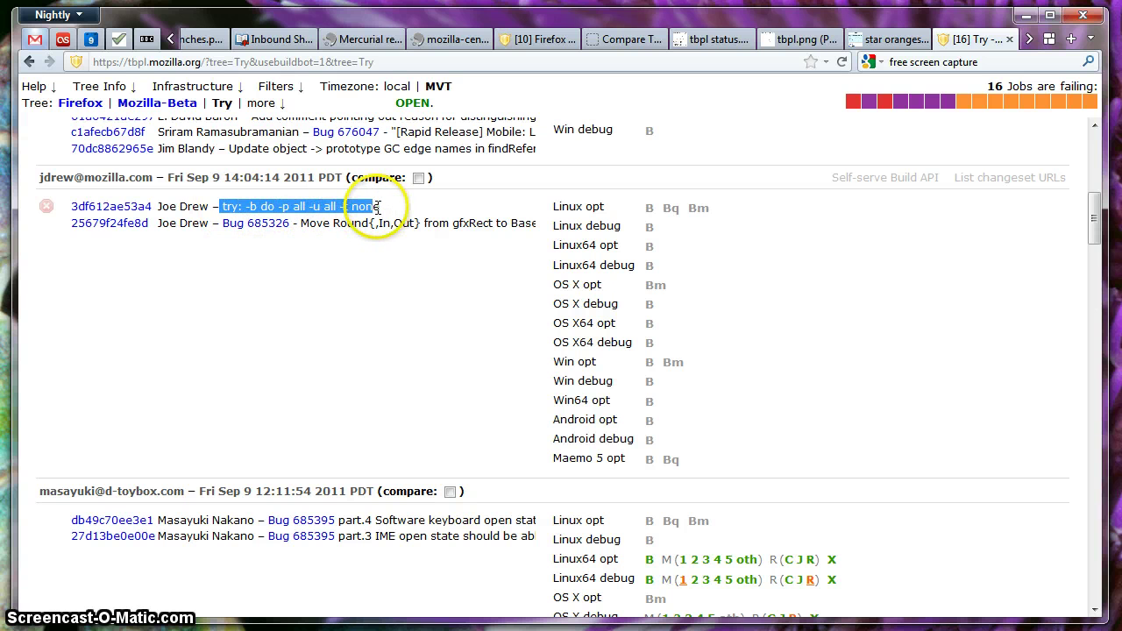
pyautogui.click(168, 249)
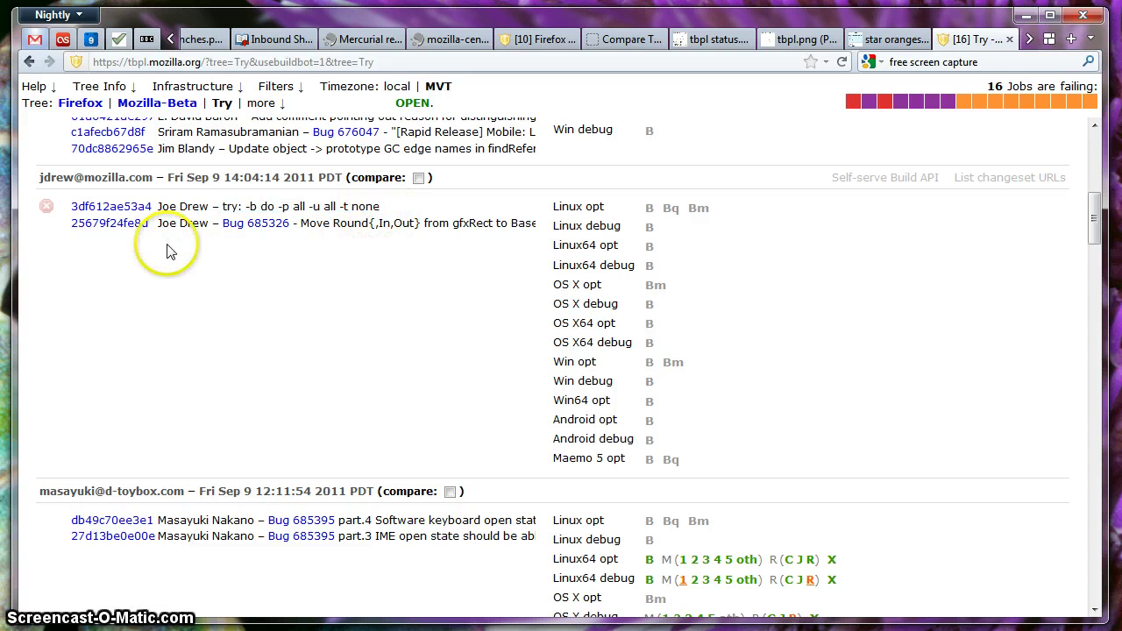
# - Compare the platform build jobs of the 14:04:14 push with the options in its try syntax
pyautogui.click(48, 210)
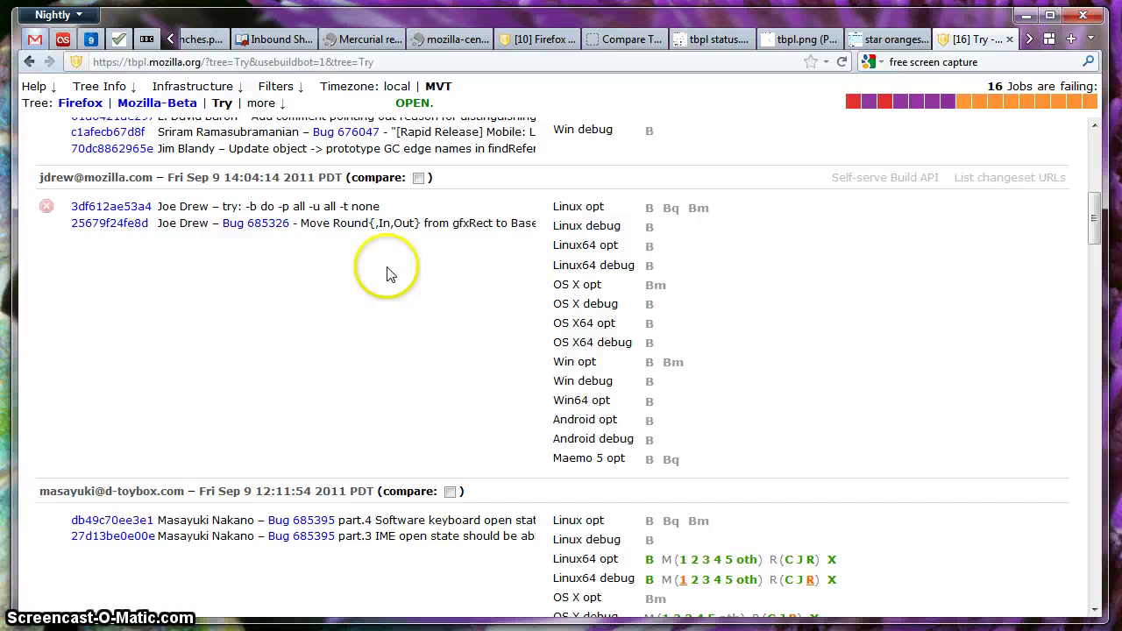
pyautogui.click(672, 459)
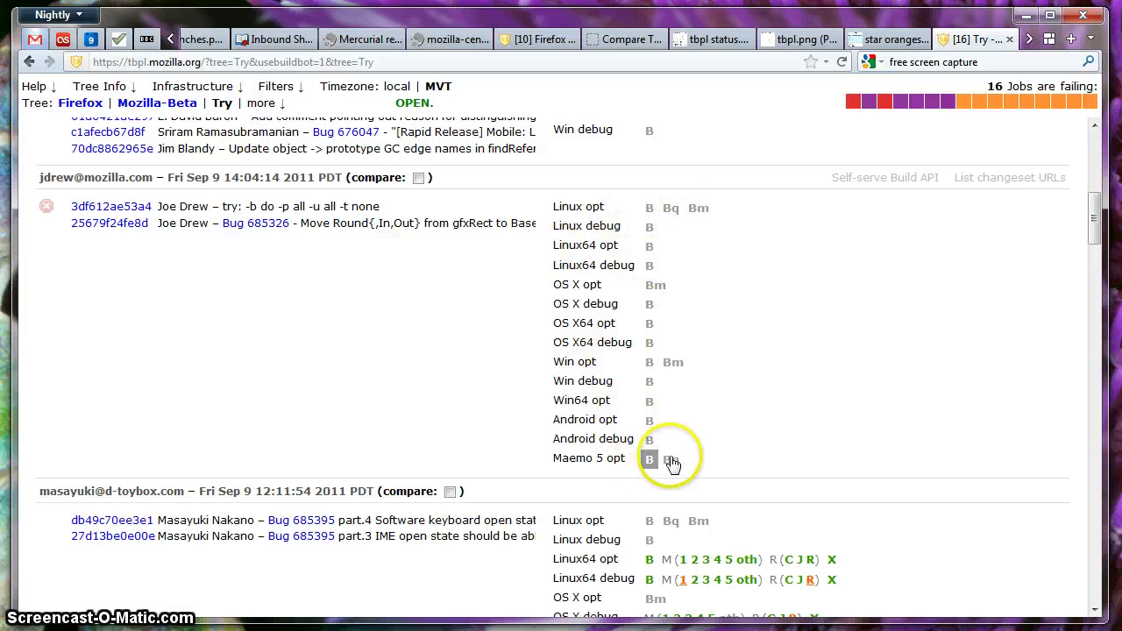
pyautogui.click(710, 275)
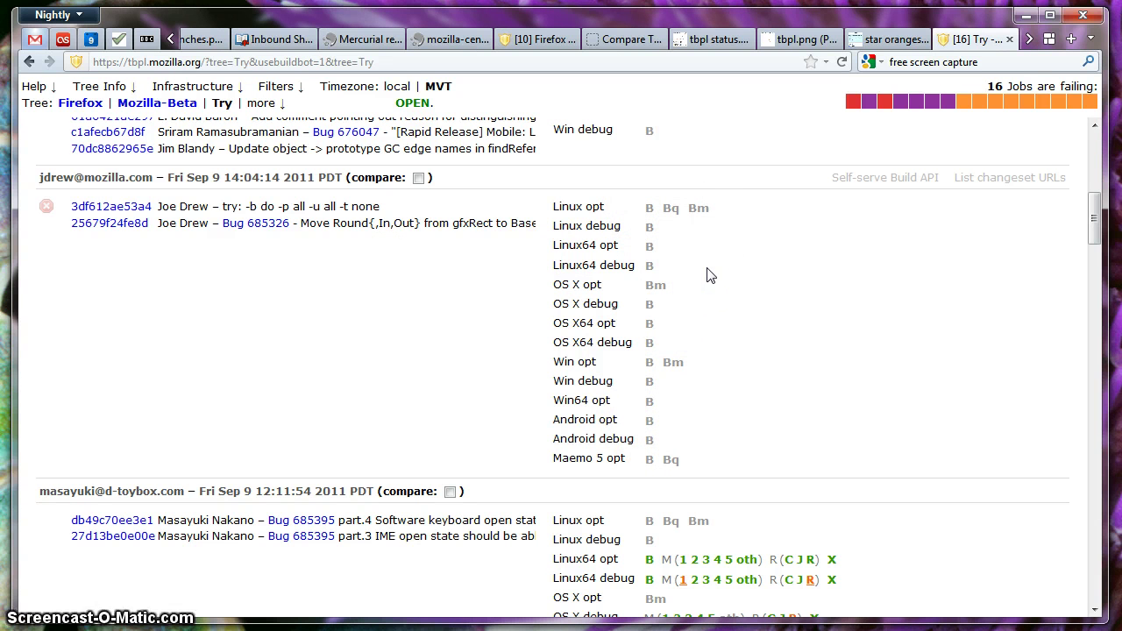
pyautogui.click(708, 248)
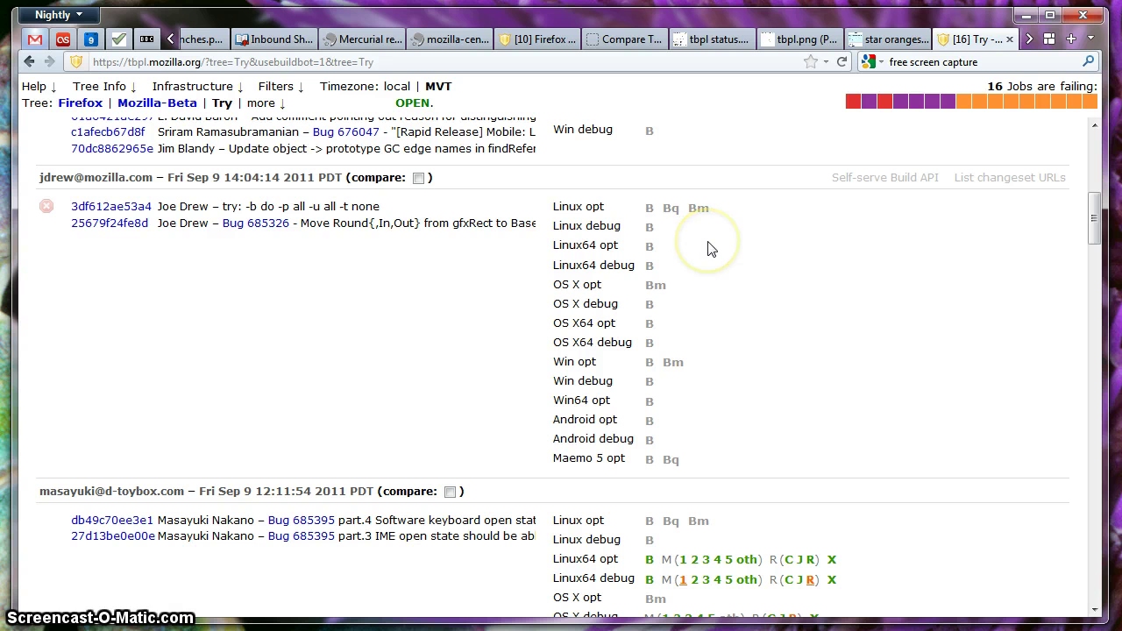
pyautogui.moveTo(379, 211); pyautogui.dragTo(222, 210)
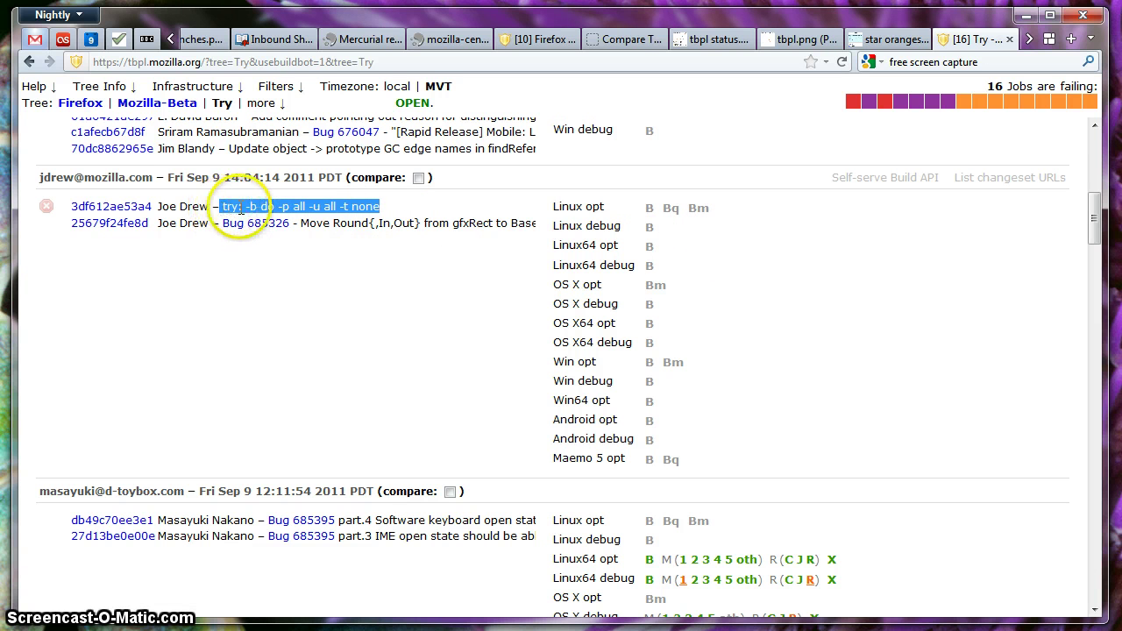
pyautogui.click(312, 212)
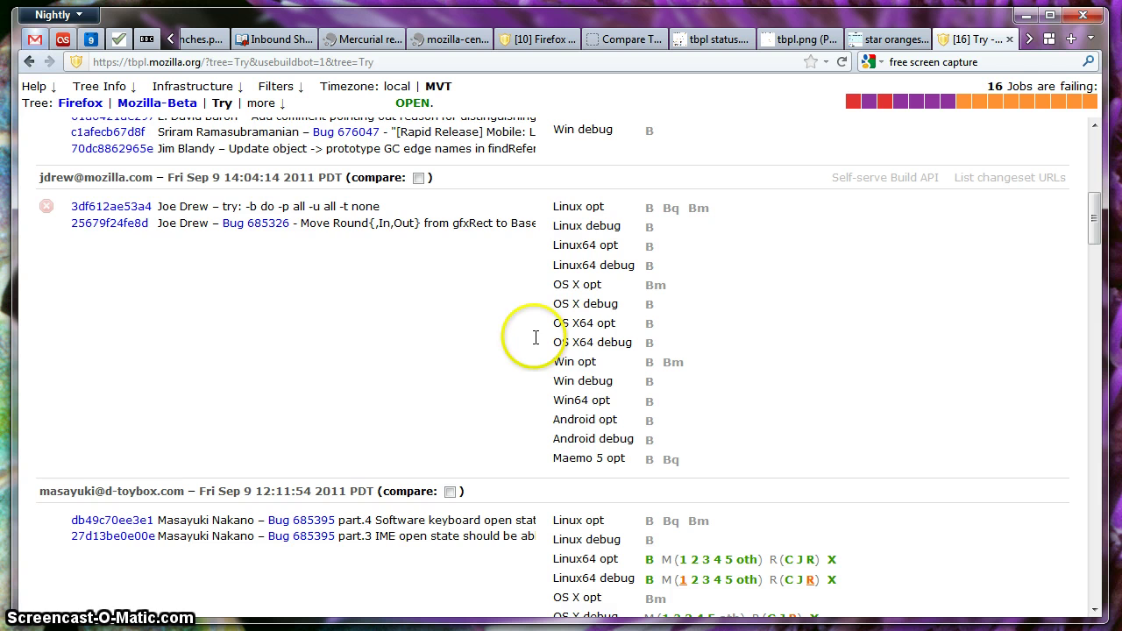
# - Review the newest Try pushes above it, checking their commit messages and the builds scheduled per platform
pyautogui.scroll(6, 488, 334)
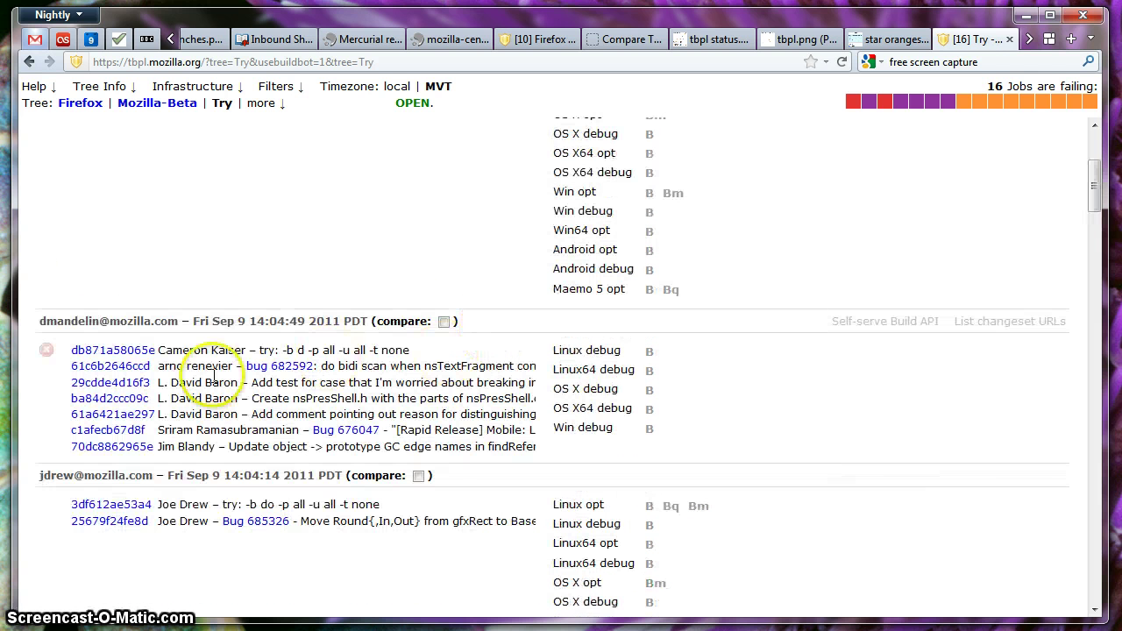
pyautogui.scroll(3, 500, 394)
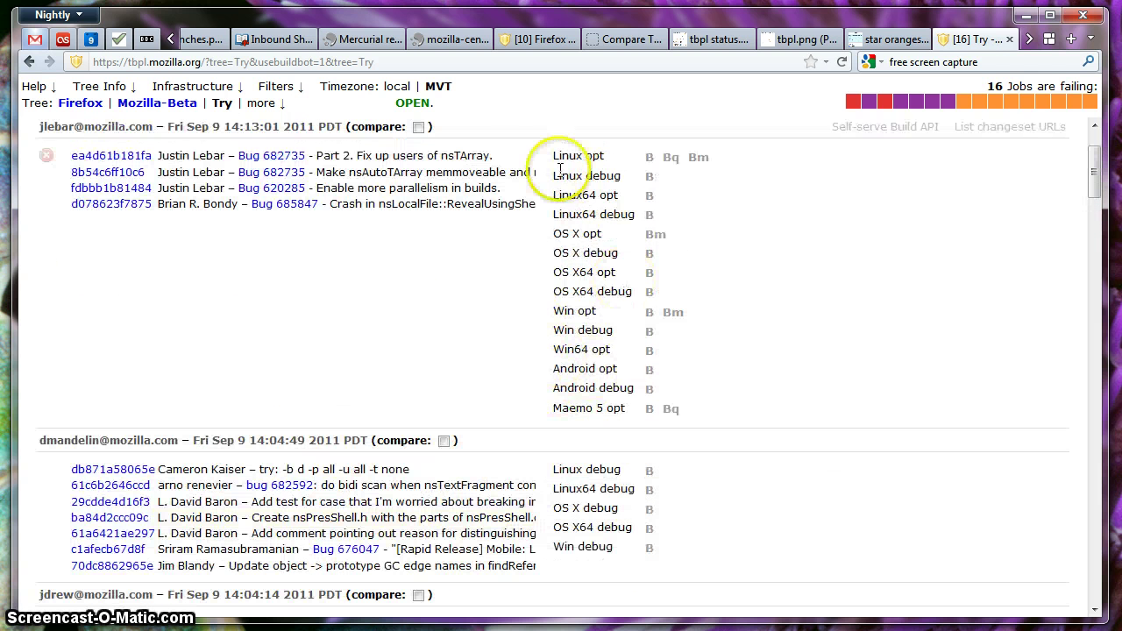
pyautogui.scroll(2, 561, 175)
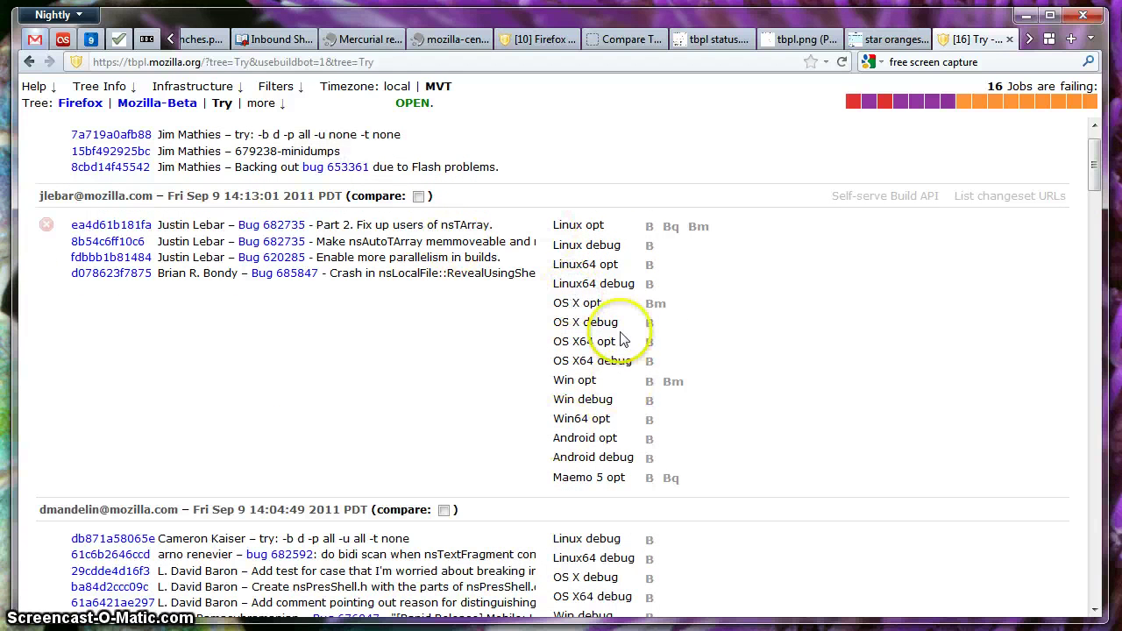
pyautogui.scroll(1, 626, 250)
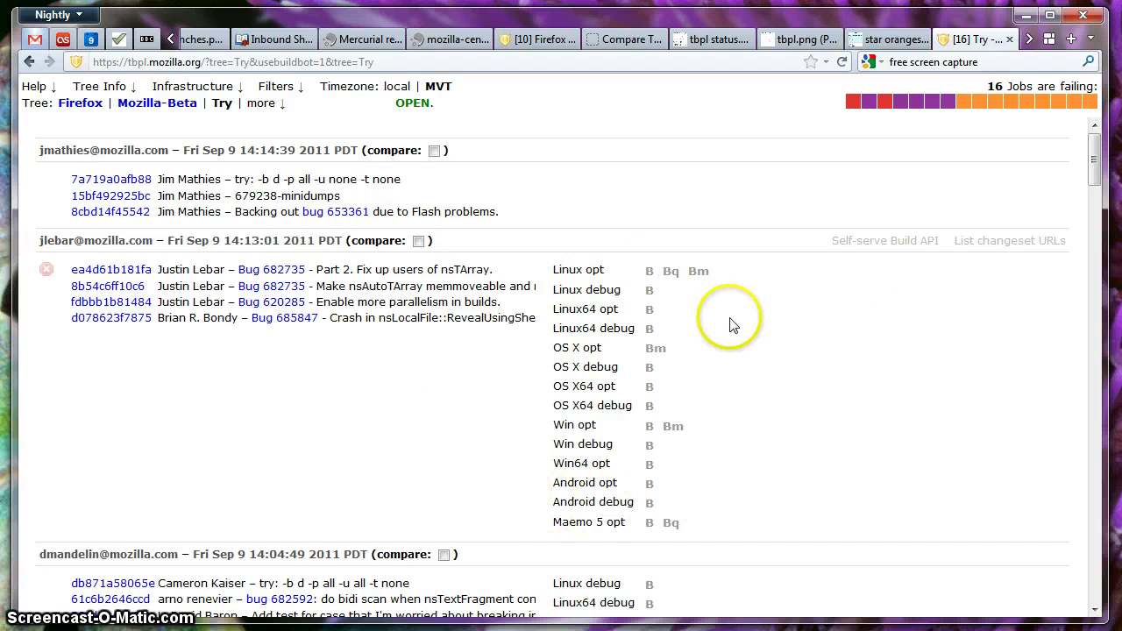
pyautogui.scroll(-6, 559, 371)
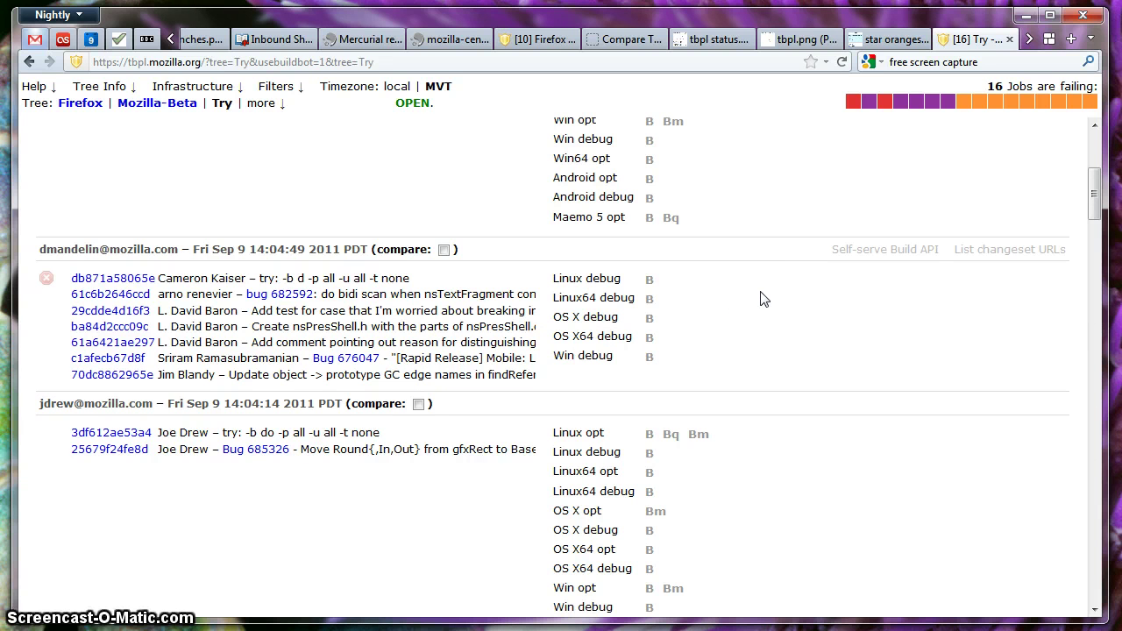
pyautogui.scroll(5, 755, 300)
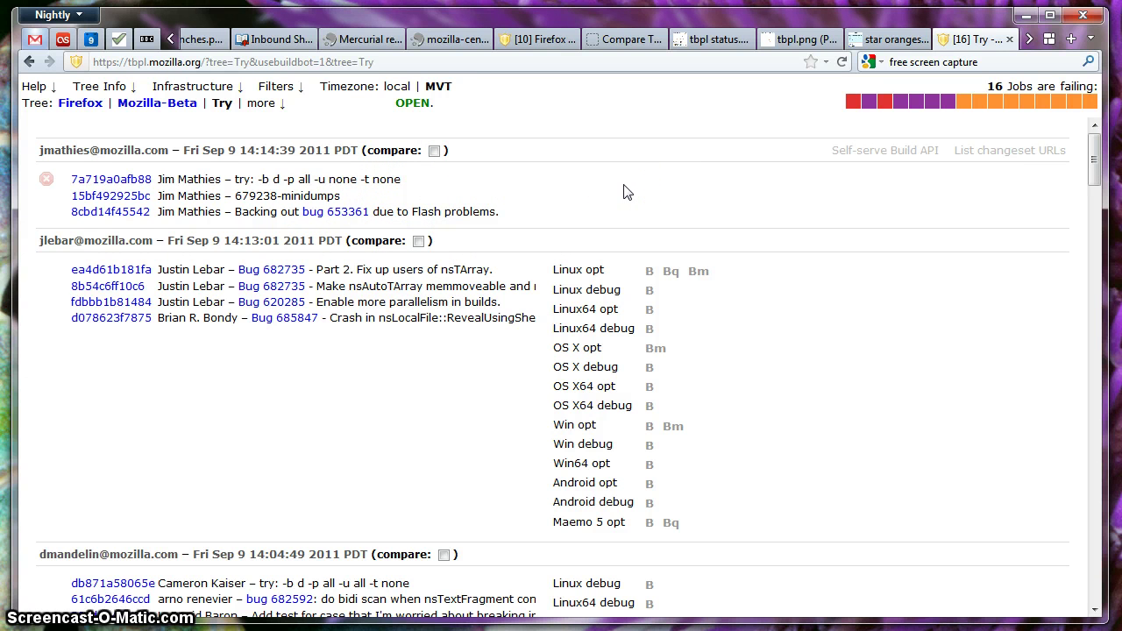
pyautogui.click(610, 364)
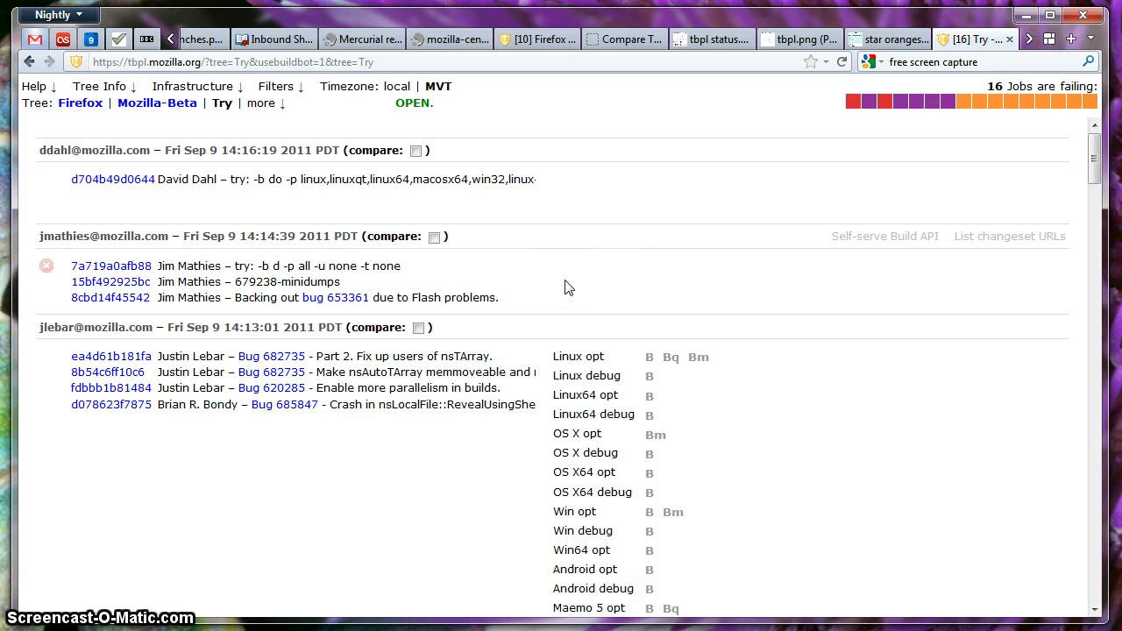
# - View the tinderbox tree status page, and bring up the administer tinderbox page for the Firefox tree
pyautogui.click(1029, 38)
pyautogui.click(989, 41)
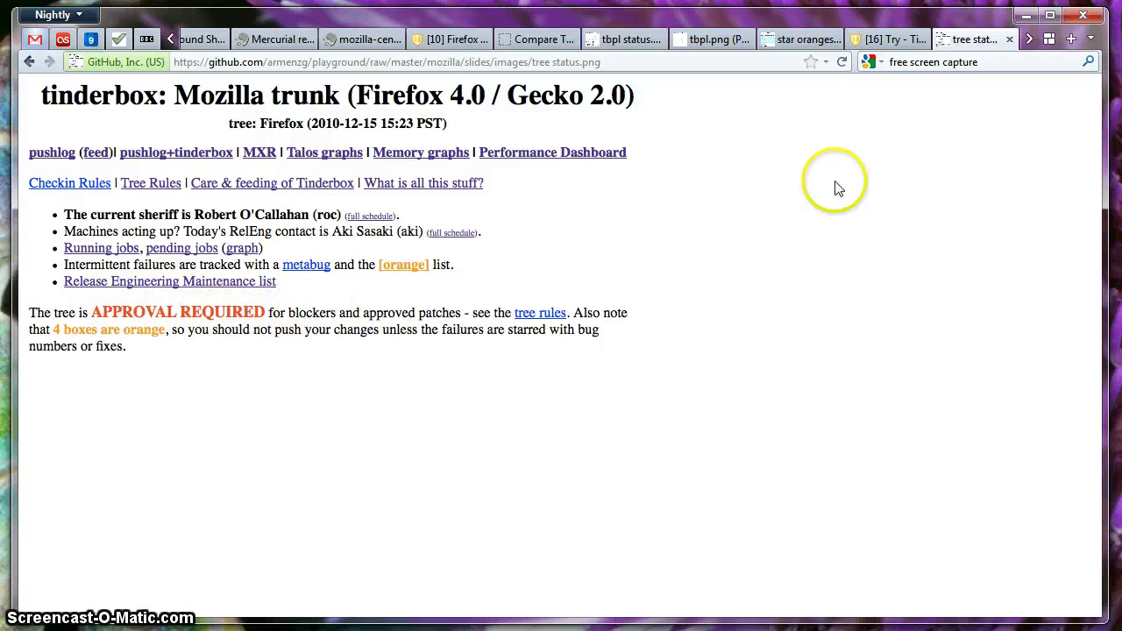
pyautogui.click(1030, 38)
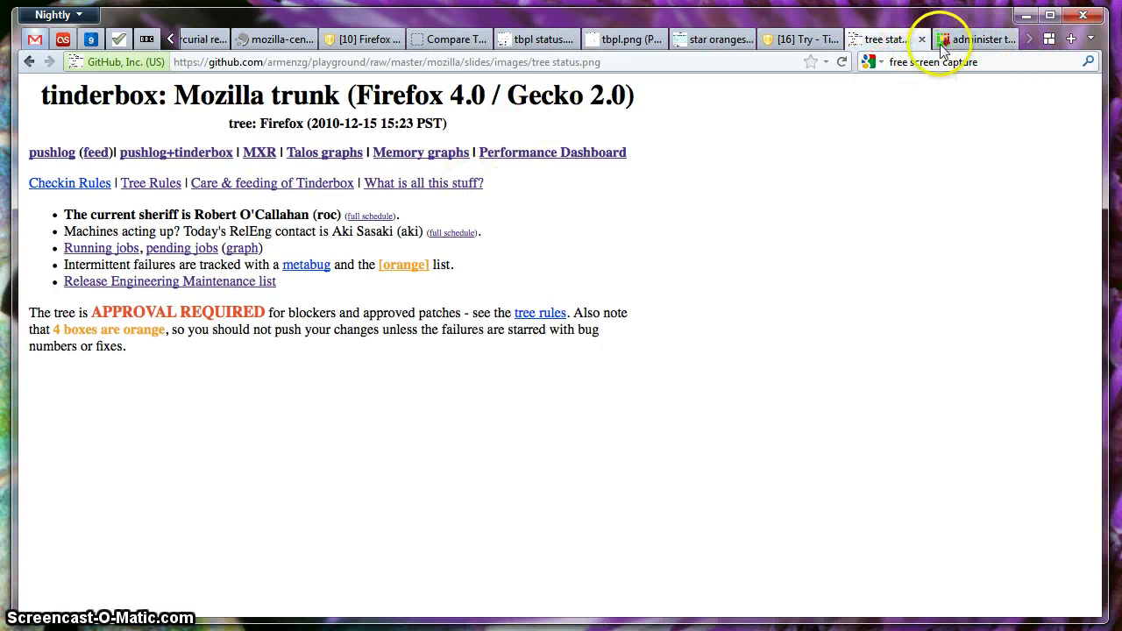
pyautogui.click(973, 39)
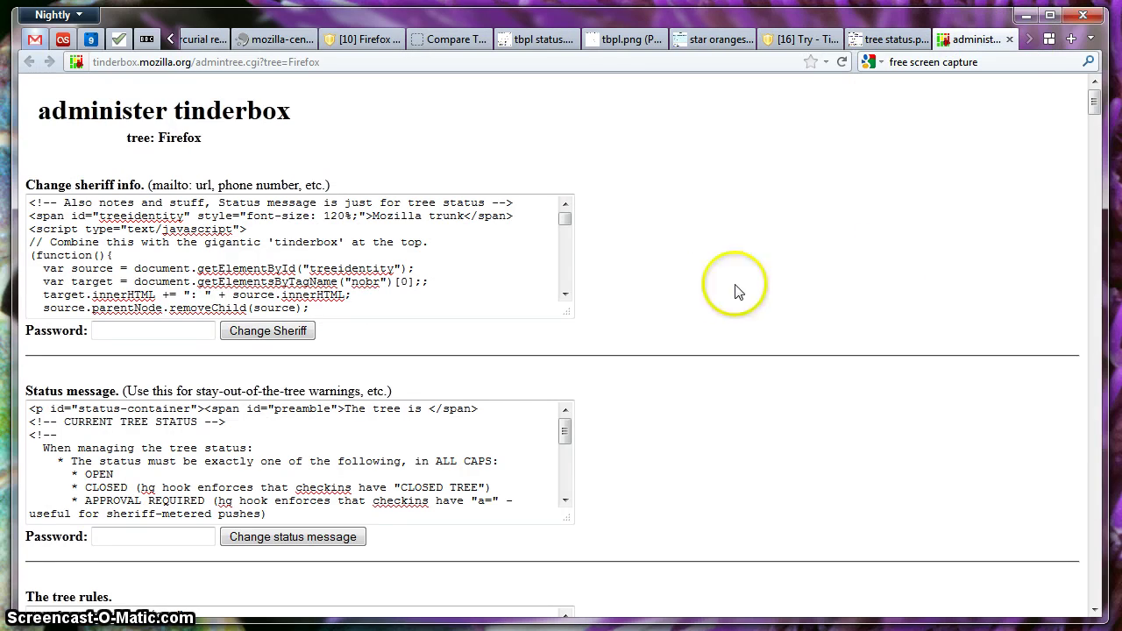
# - Examine the builder checkbox list on the administer tinderbox page and return to the sheriff info and status message fields
pyautogui.moveTo(1094, 99); pyautogui.dragTo(1091, 186)
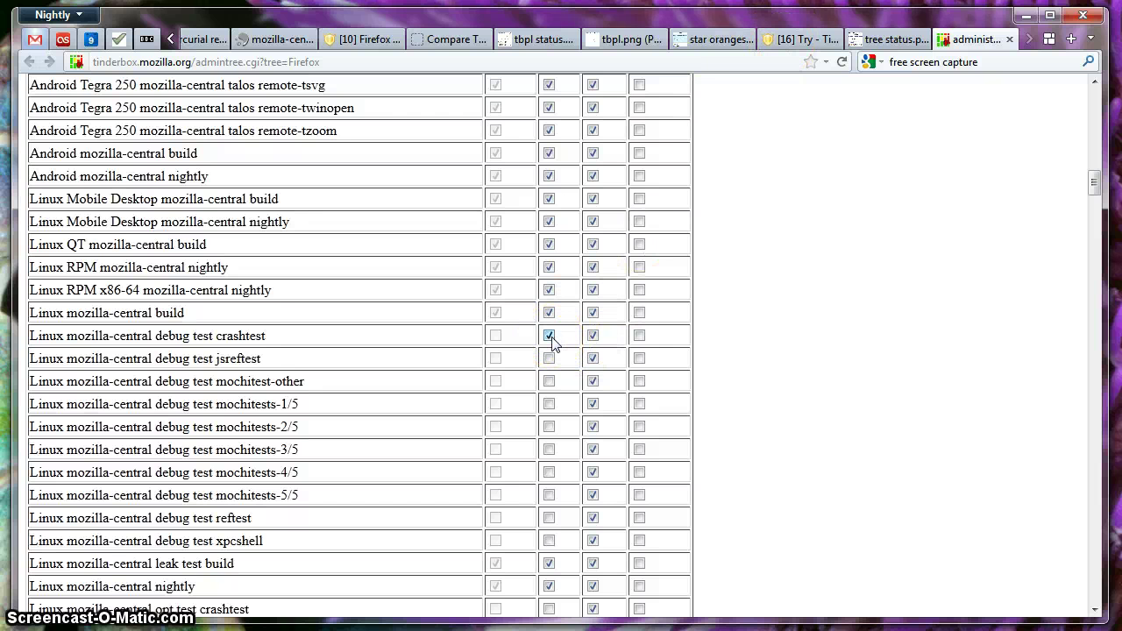
pyautogui.click(888, 235)
pyautogui.click(1094, 181)
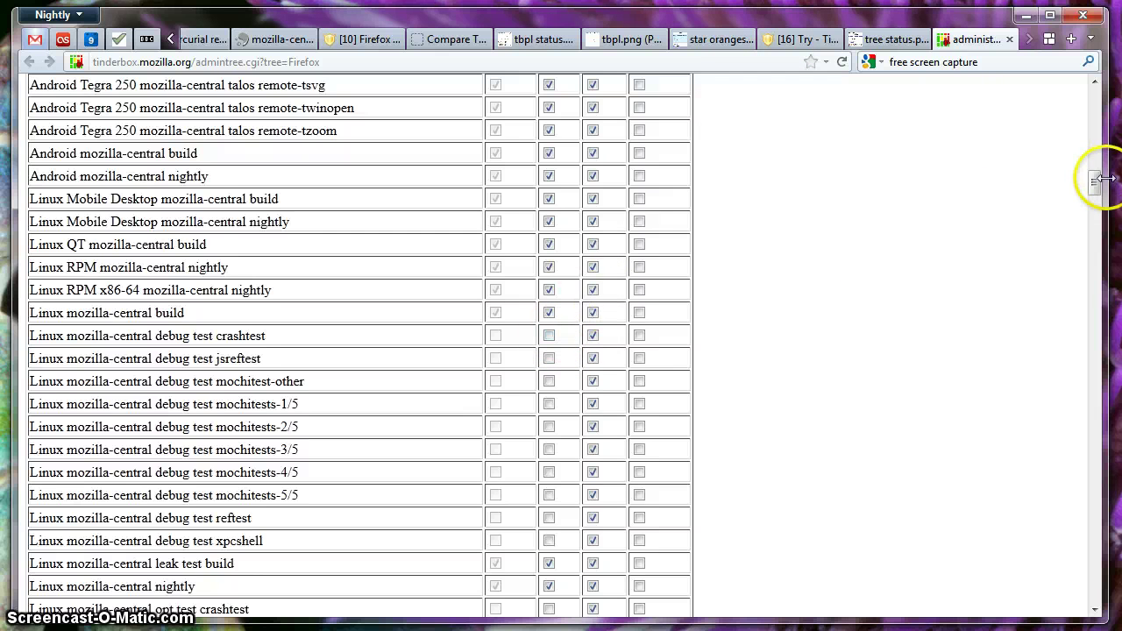
pyautogui.click(901, 250)
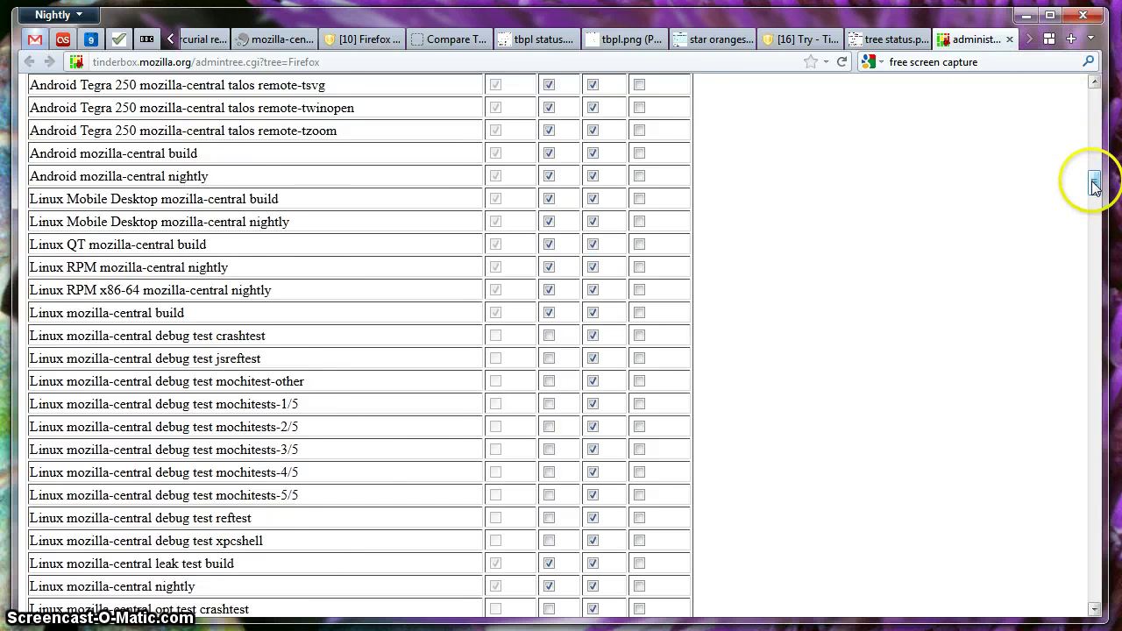
pyautogui.moveTo(1093, 182); pyautogui.dragTo(1095, 104)
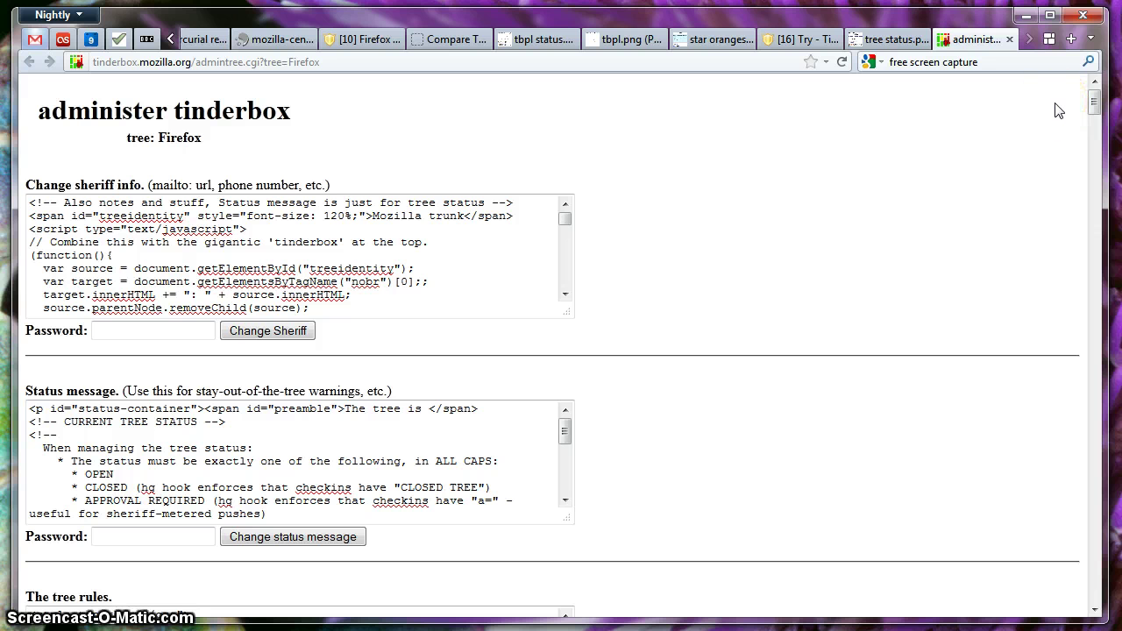
pyautogui.click(1047, 40)
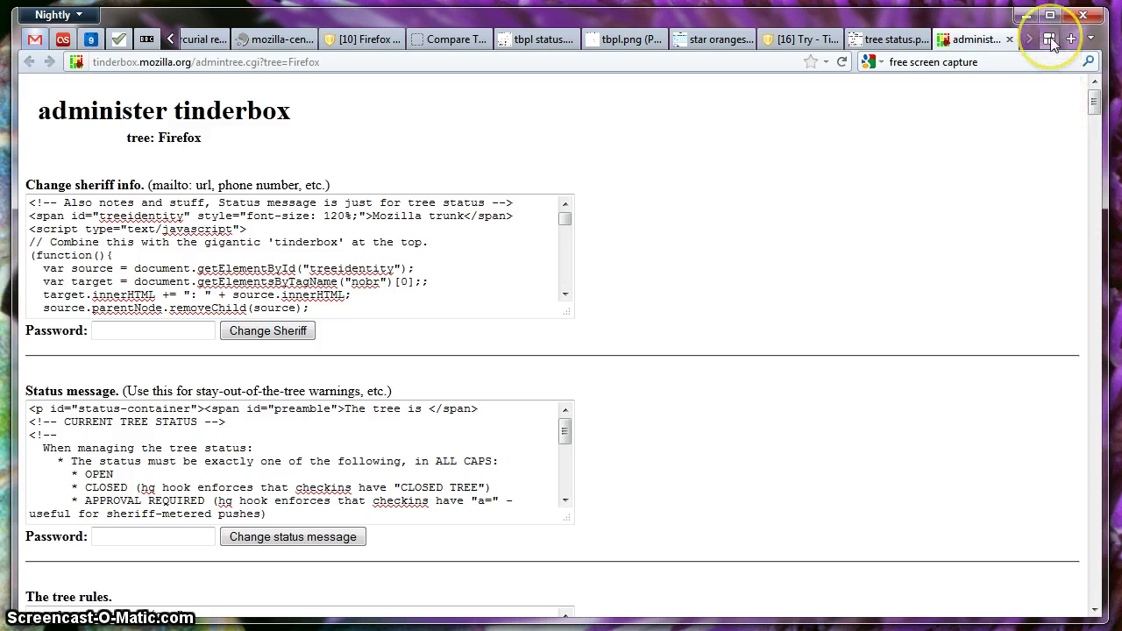
# - Bring up the ReleaseEngineering/TryServer wiki page from the "try and trychooser" tab group and read its "How to push to try" section
pyautogui.click(664, 197)
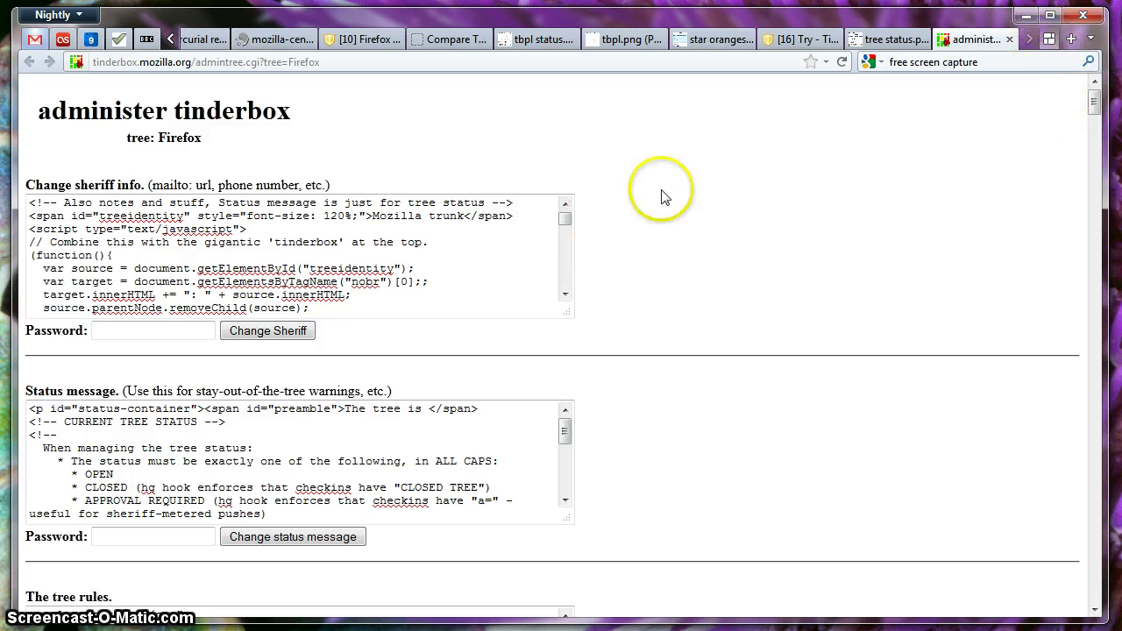
pyautogui.click(1048, 41)
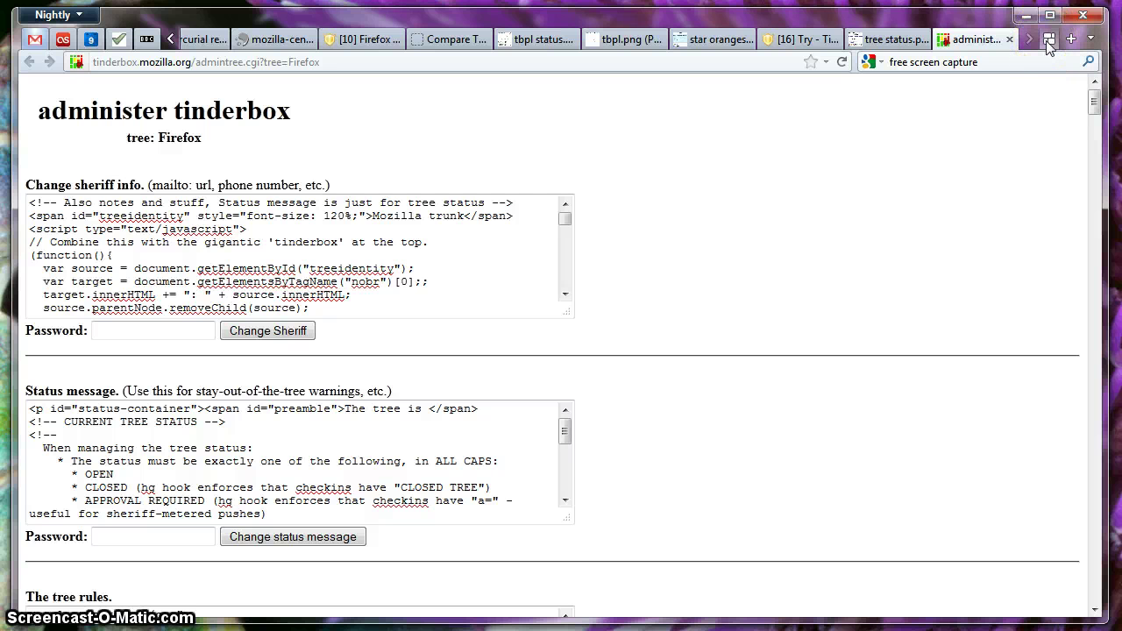
pyautogui.click(1048, 42)
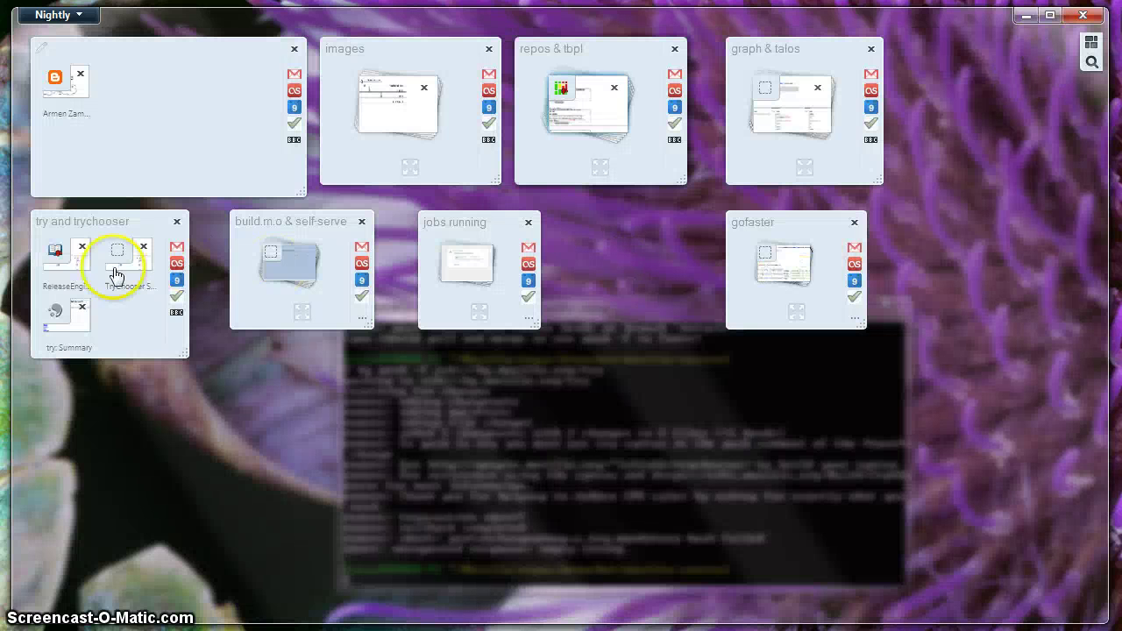
pyautogui.click(72, 267)
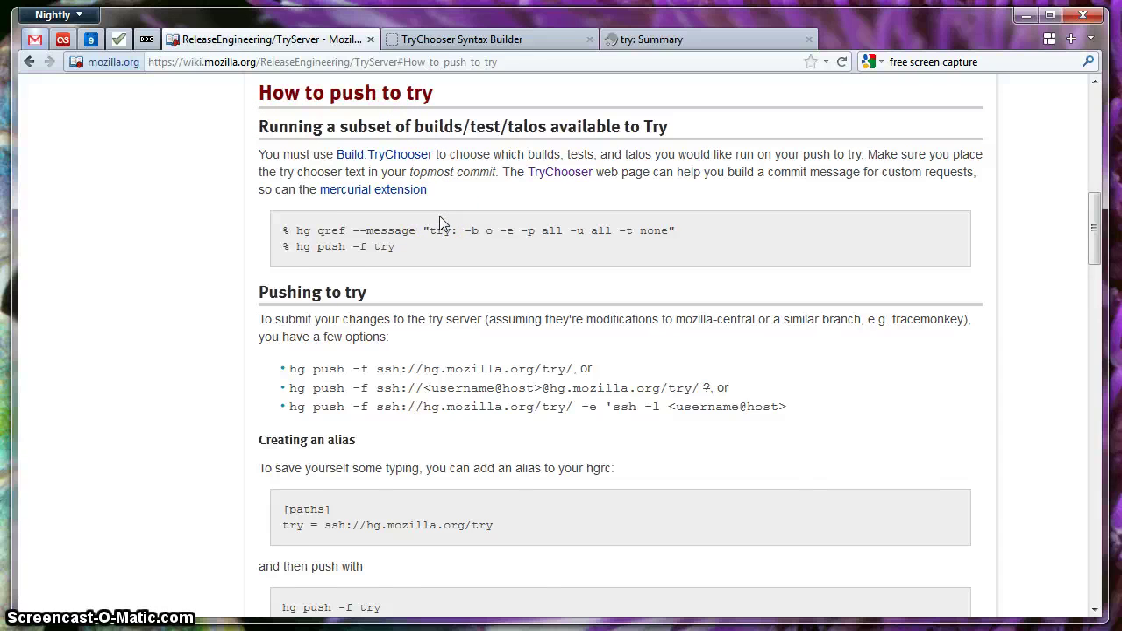
pyautogui.scroll(-6, 439, 215)
pyautogui.scroll(4, 441, 217)
pyautogui.scroll(5, 441, 217)
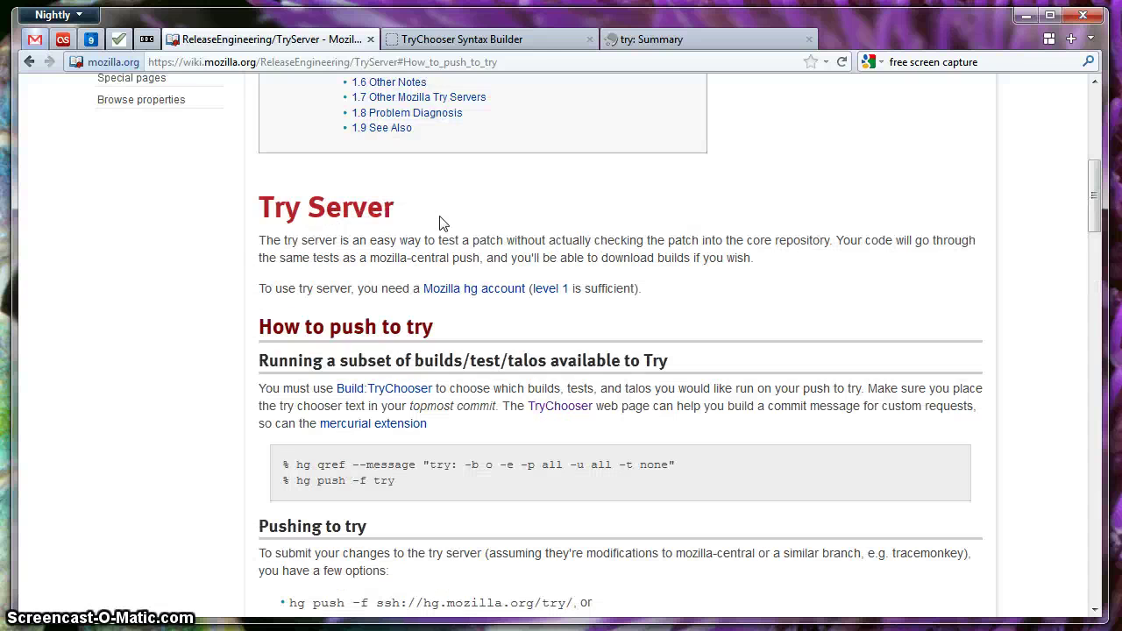
pyautogui.scroll(-2, 445, 233)
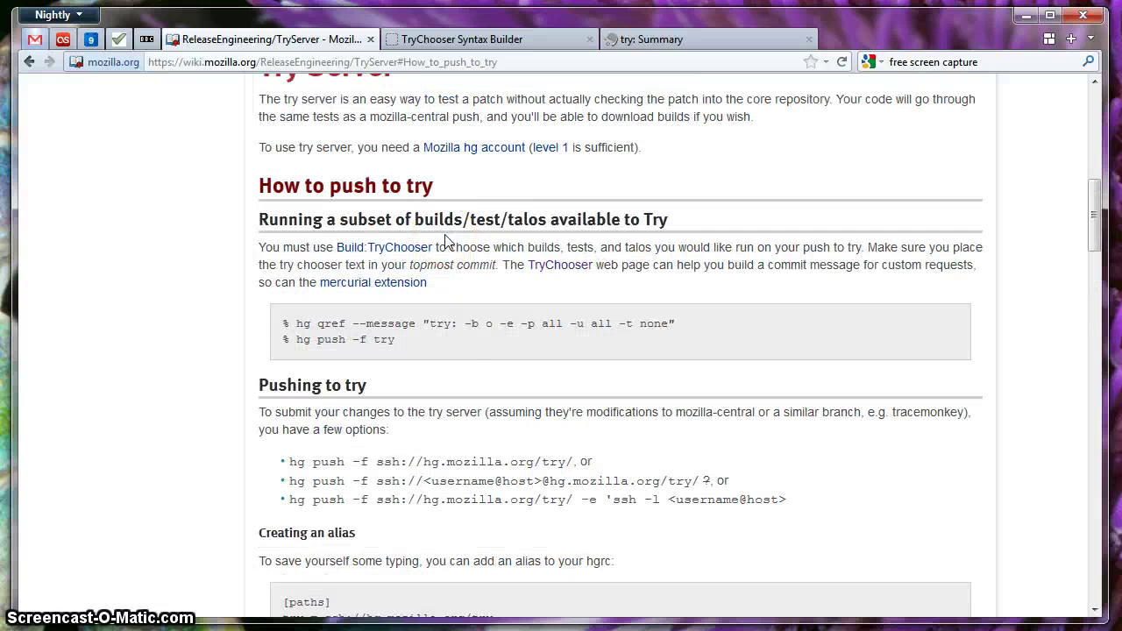
# - In the MINGW32 terminal, prepare an hg ci command with the message "try: " and the committer's username
pyautogui.hotkey('alt', 'Tab')
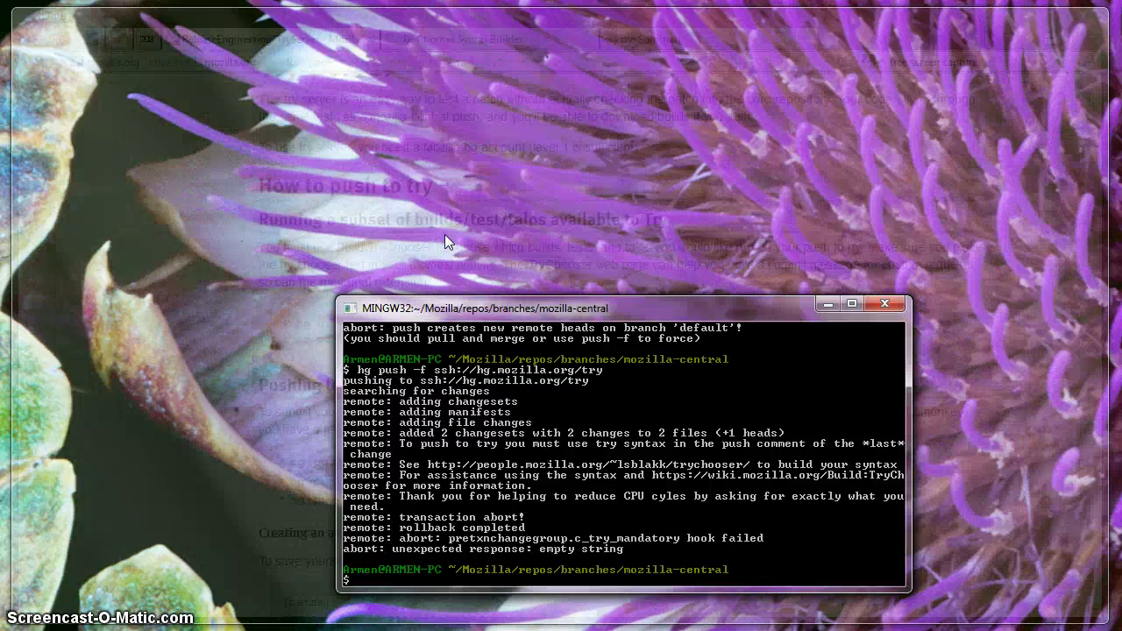
pyautogui.click(476, 379)
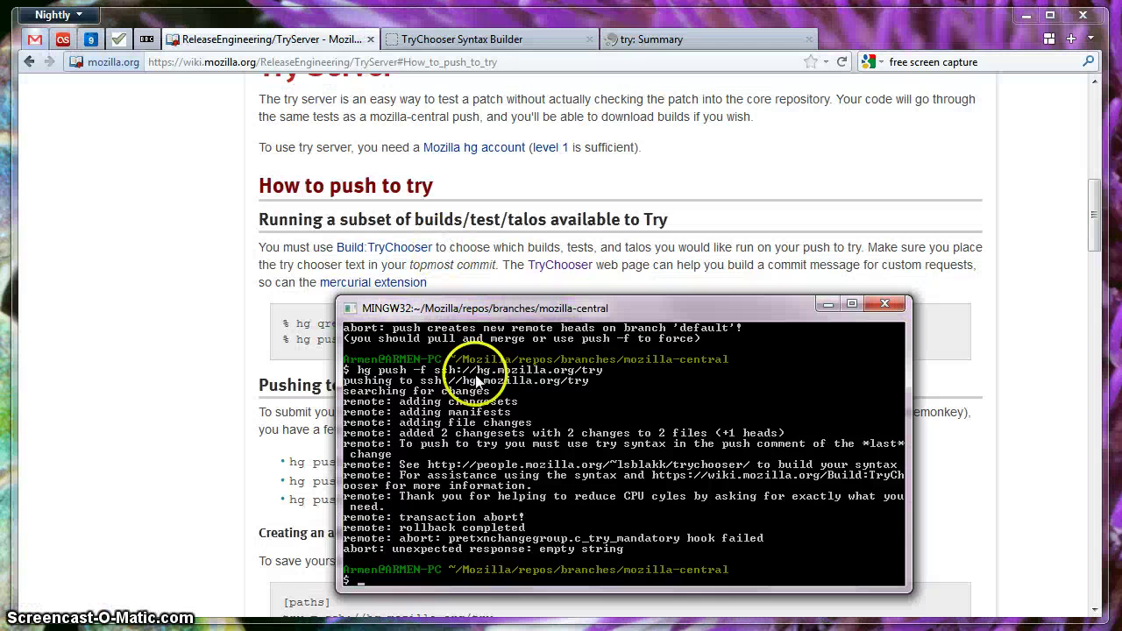
pyautogui.moveTo(476, 379); pyautogui.dragTo(502, 435)
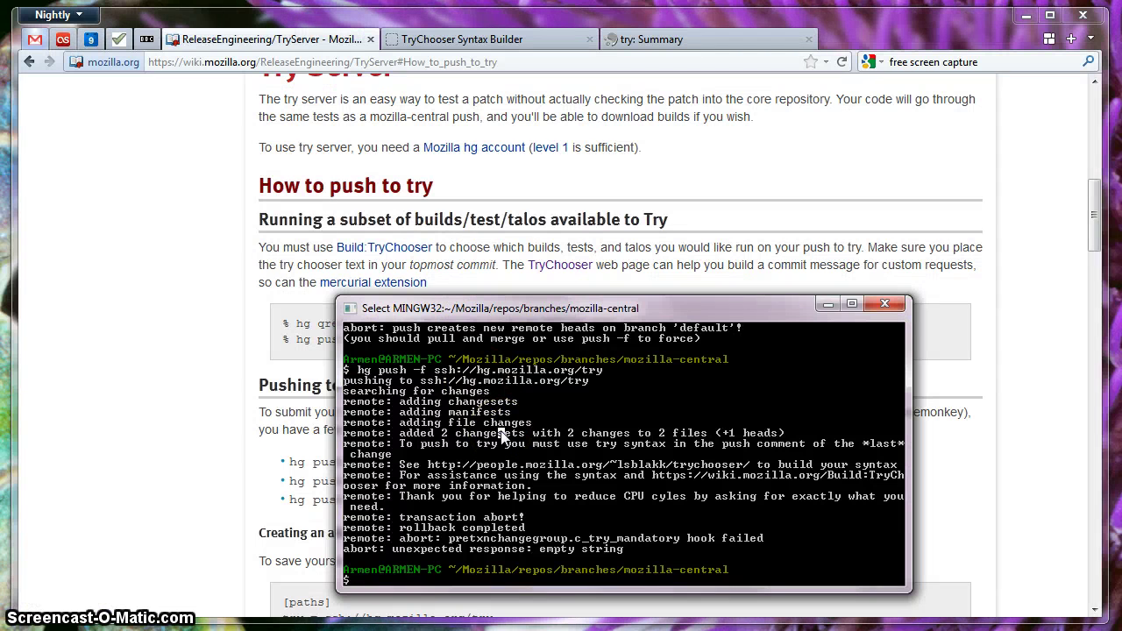
pyautogui.click(581, 377)
pyautogui.write('hg push try')
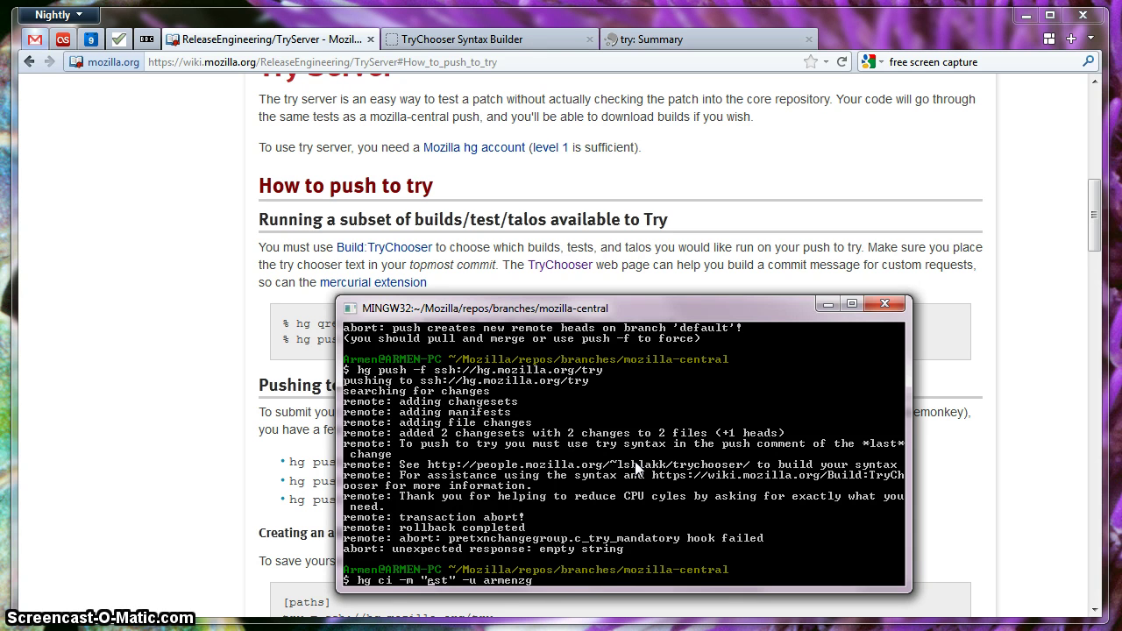
pyautogui.press('Delete')
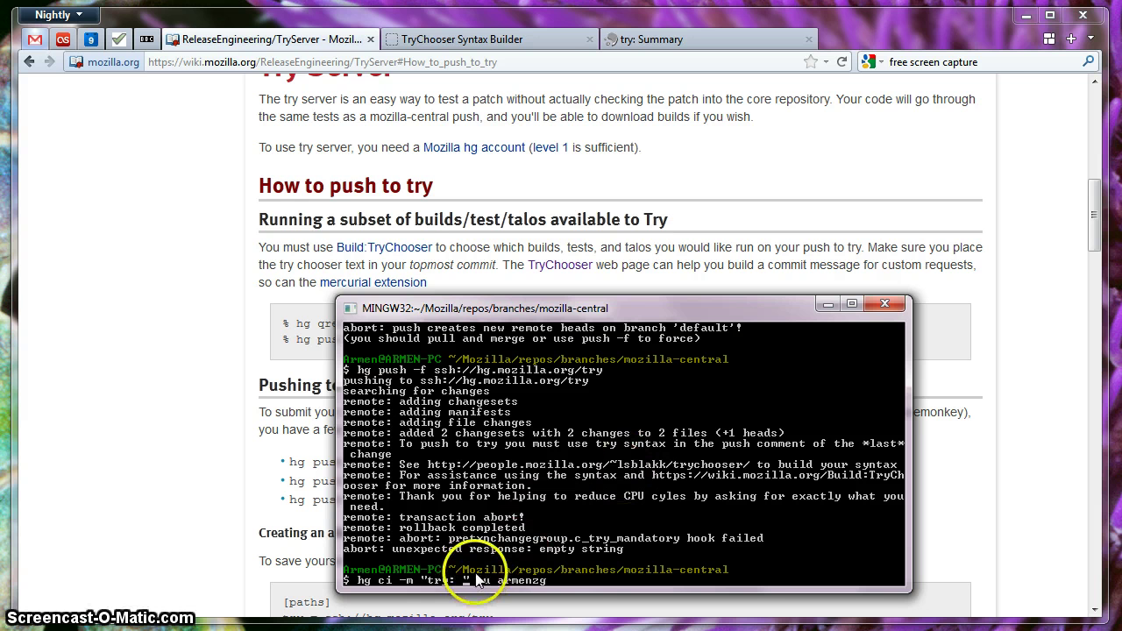
# - Bring up the TryChooser Syntax Builder and toggle the mozilla-central matching run on and off, comparing the generated syntax
pyautogui.click(453, 49)
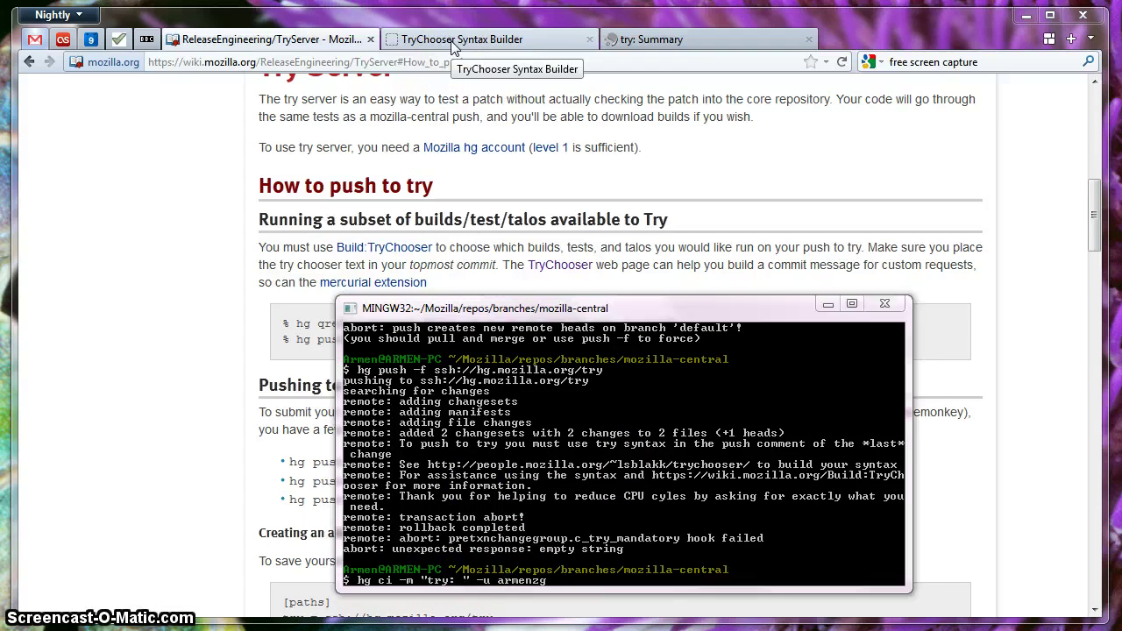
pyautogui.click(454, 48)
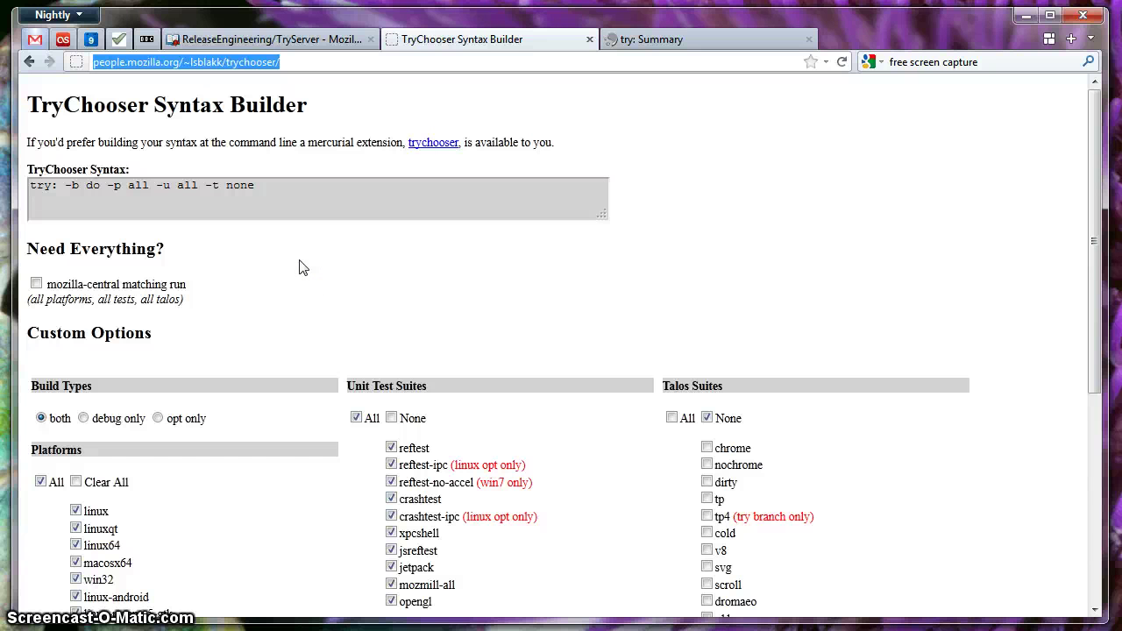
pyautogui.click(36, 283)
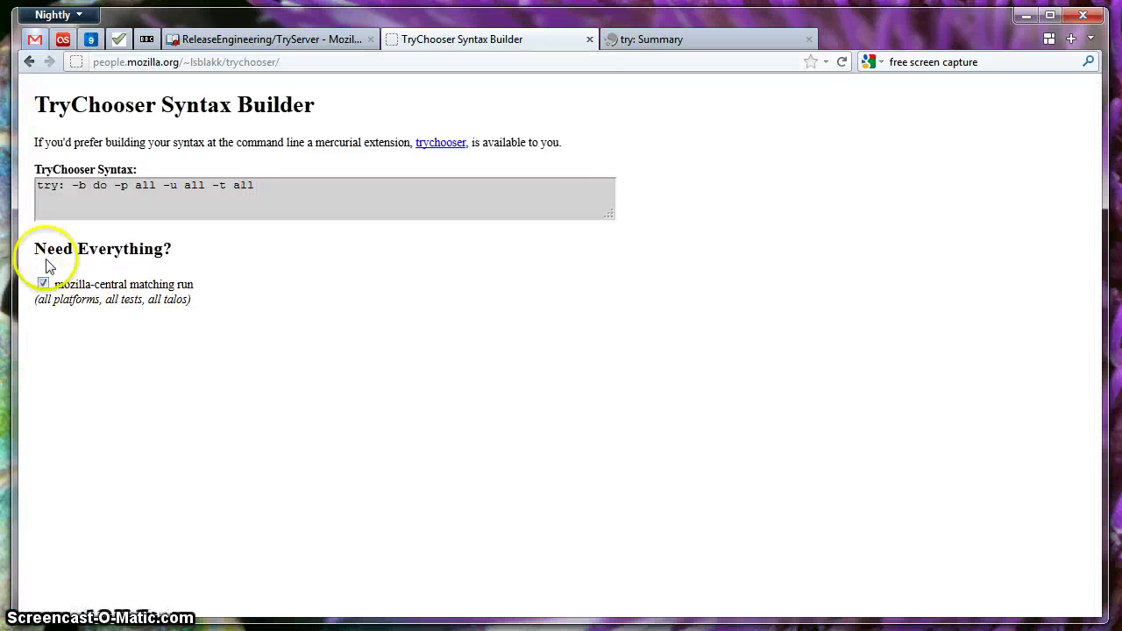
pyautogui.click(82, 187)
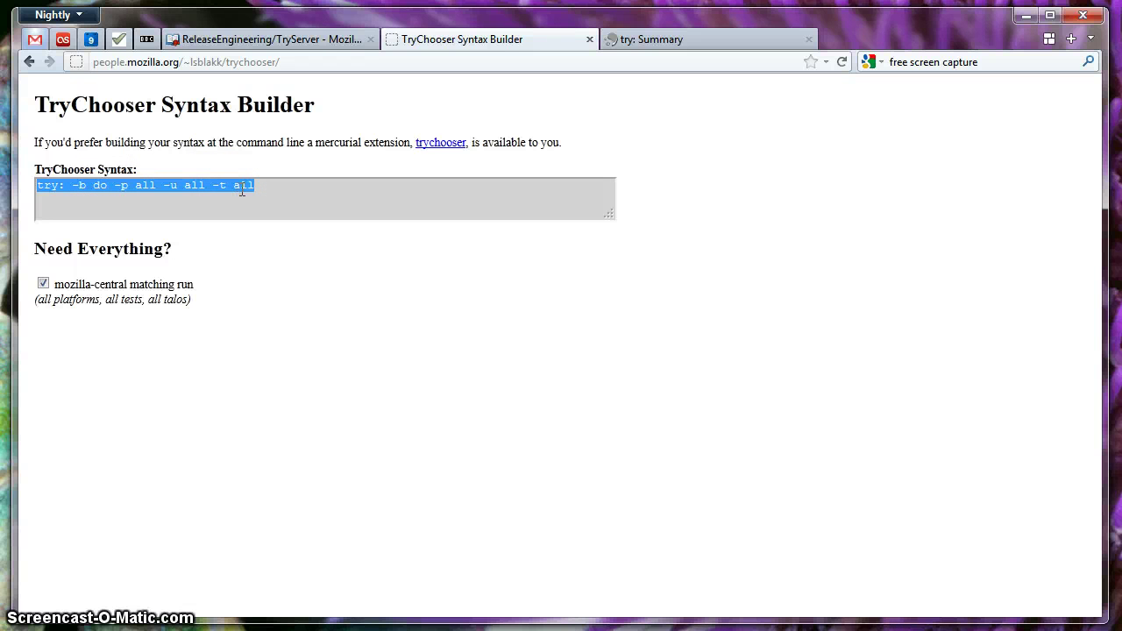
pyautogui.click(43, 283)
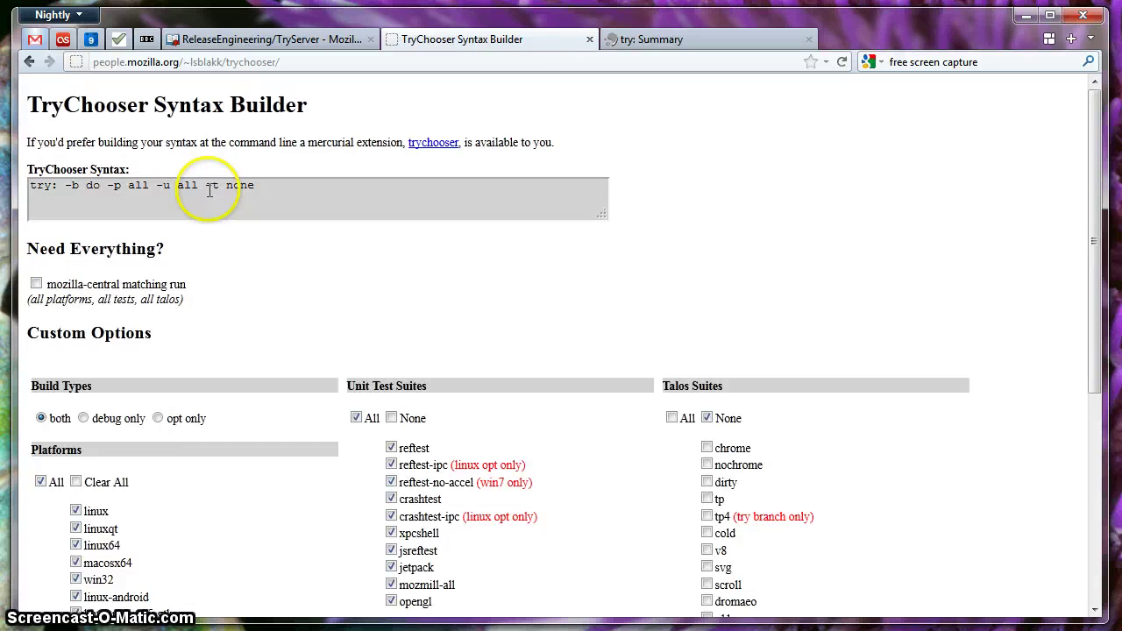
pyautogui.moveTo(207, 186); pyautogui.dragTo(261, 186)
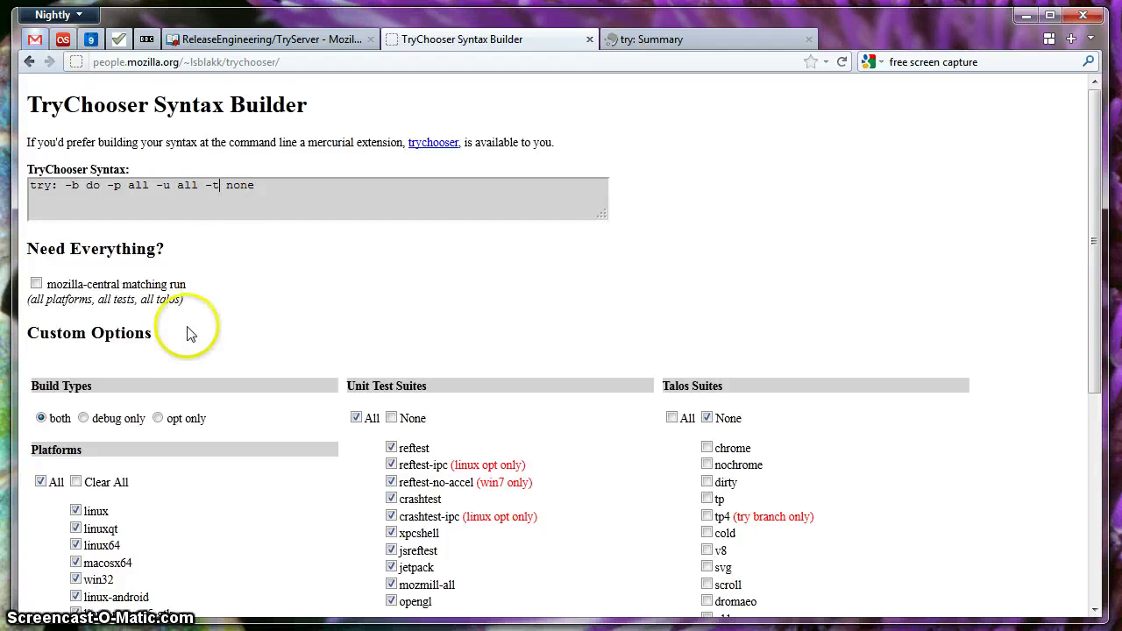
# - Set the build type to opt only, comparing its -b value in the syntax with the one for both
pyautogui.click(158, 419)
pyautogui.doubleClick(90, 185)
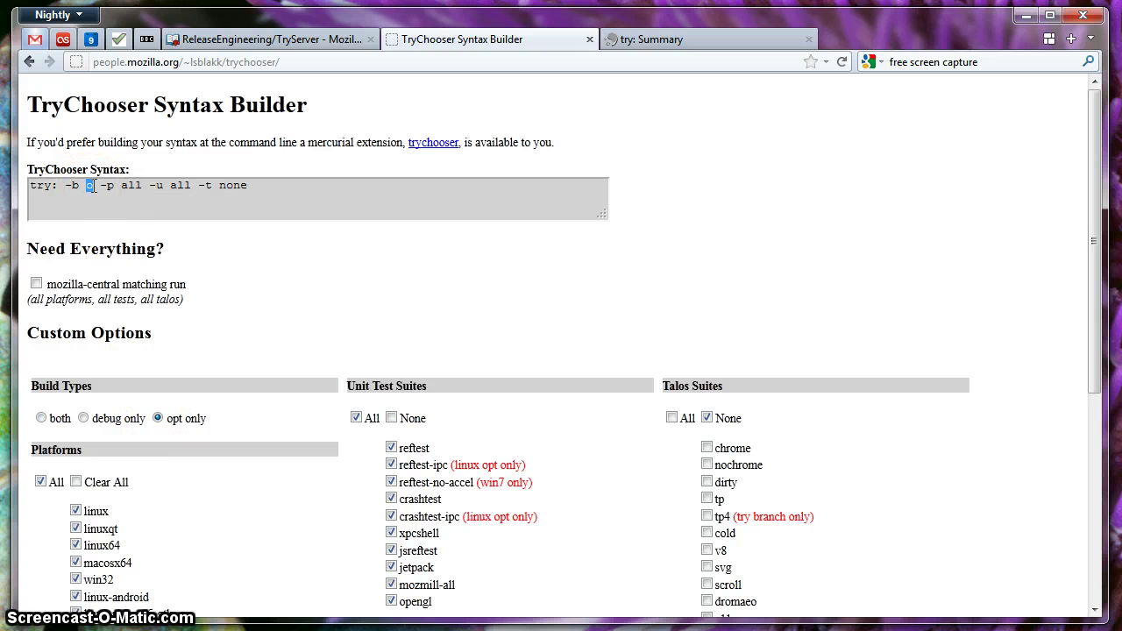
pyautogui.click(46, 420)
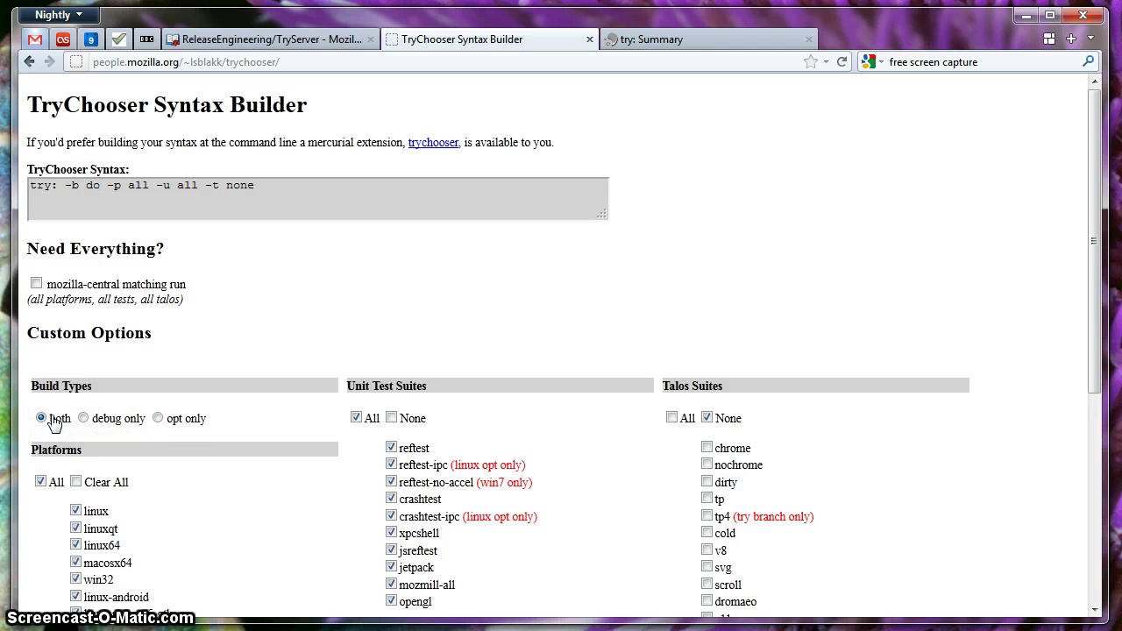
pyautogui.click(158, 418)
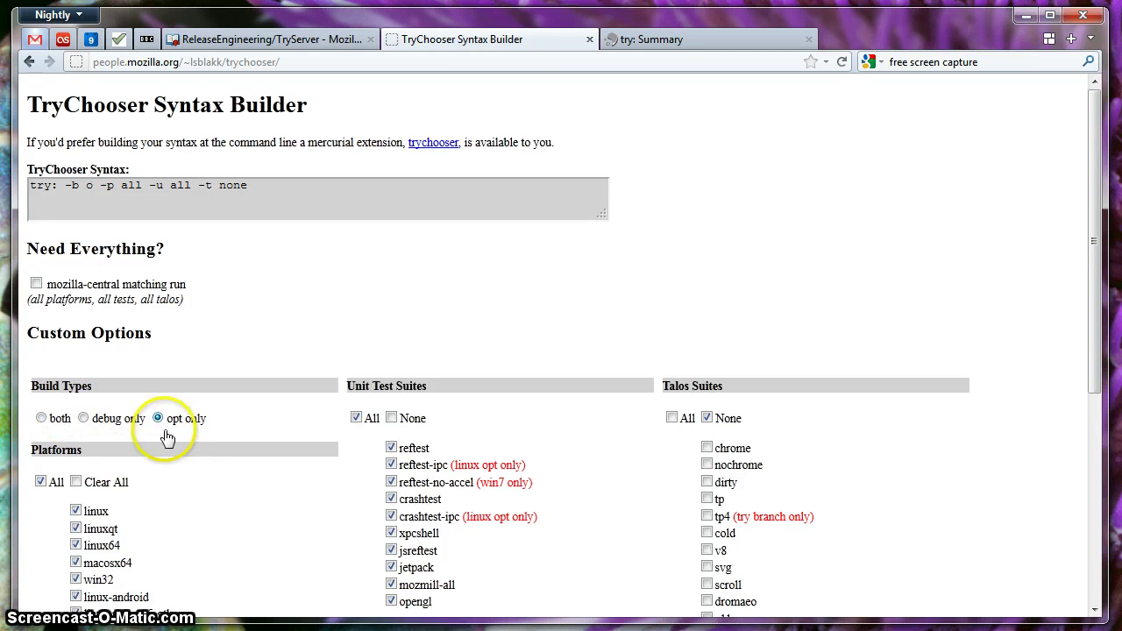
# - Limit the platforms to linux and linux64 and check the -p part of the syntax
pyautogui.click(76, 484)
pyautogui.click(75, 511)
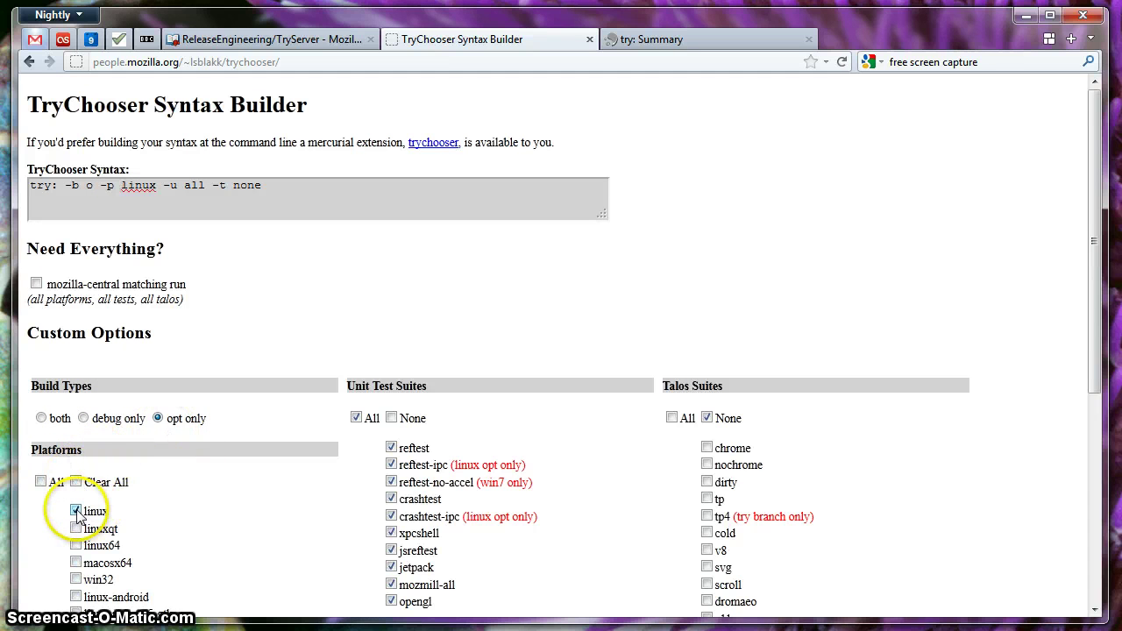
pyautogui.click(76, 546)
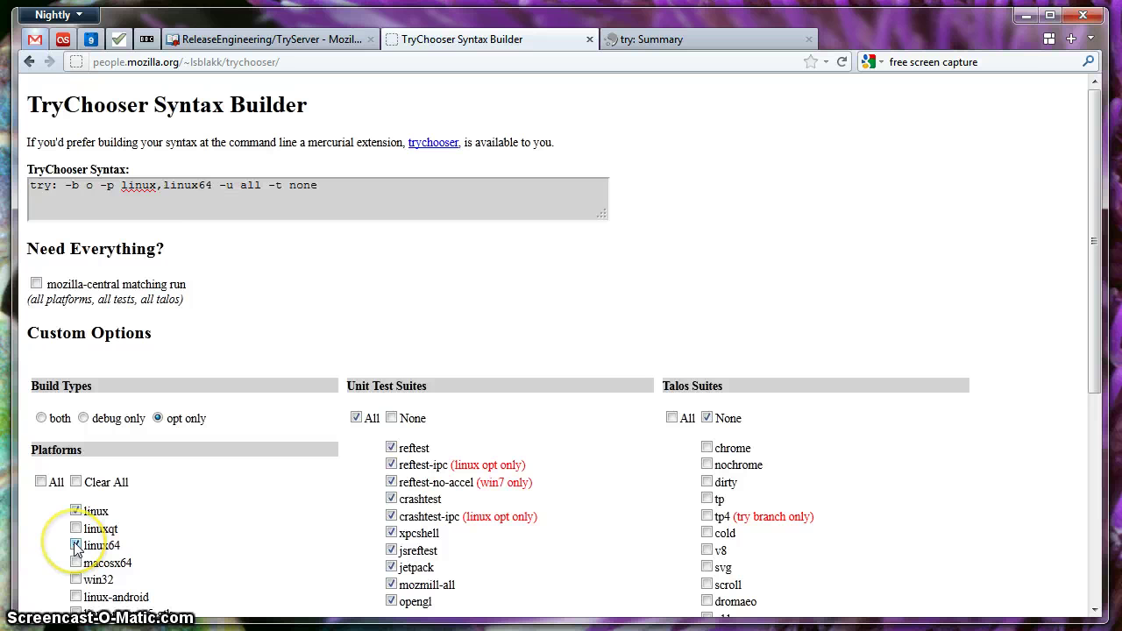
pyautogui.moveTo(121, 186); pyautogui.dragTo(214, 190)
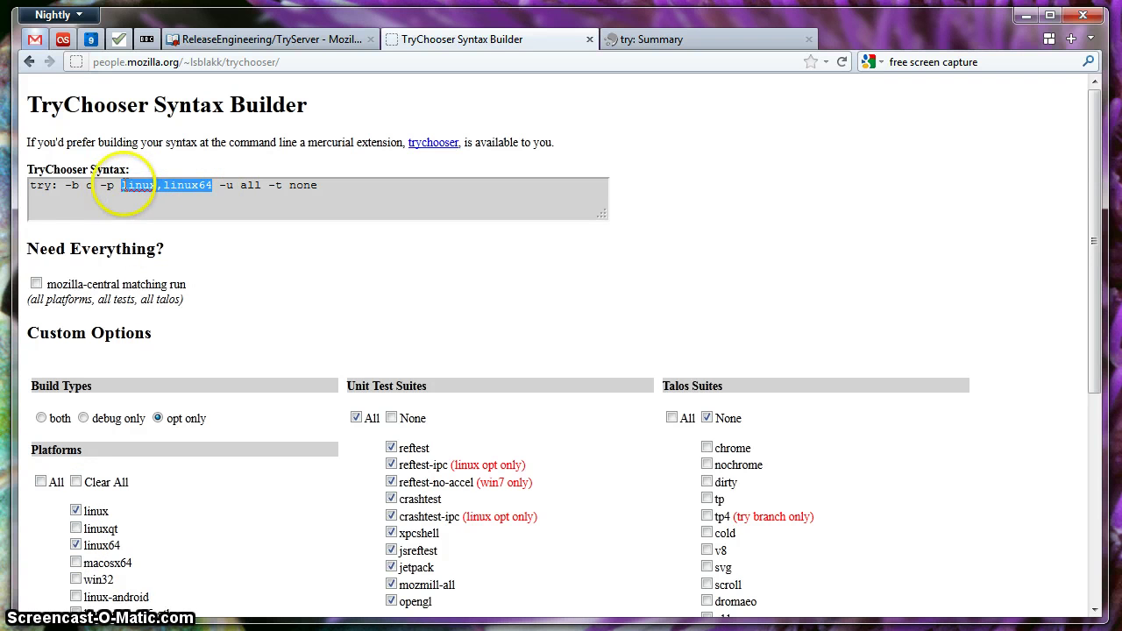
# - Restrict the unit test suites to reftest and crashtest and check the -u part of the syntax
pyautogui.click(392, 418)
pyautogui.click(393, 450)
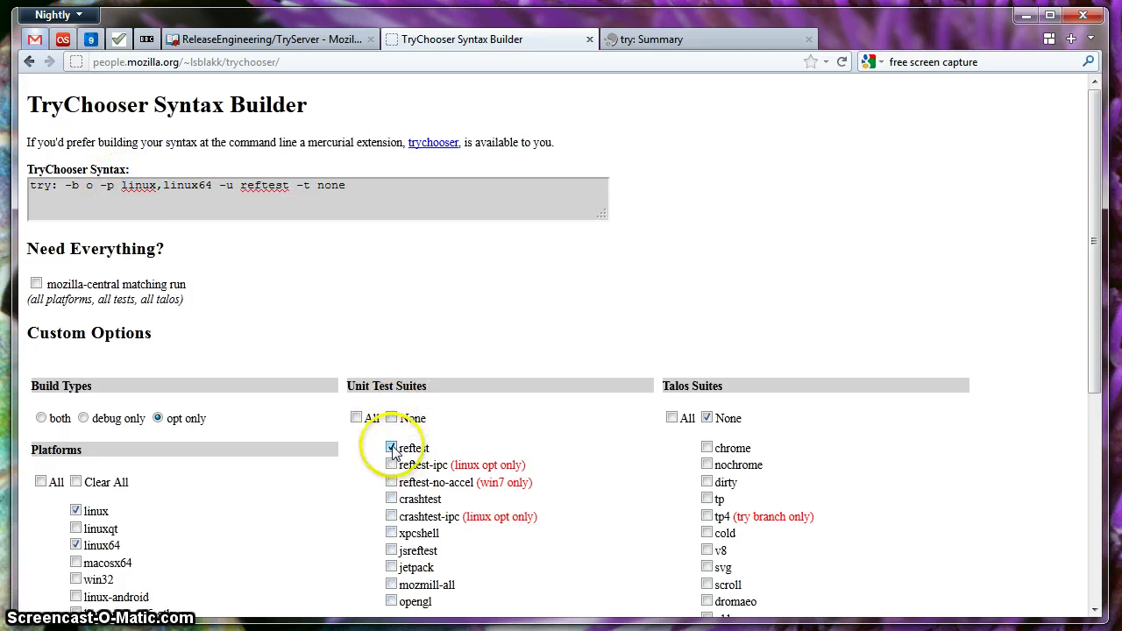
pyautogui.click(392, 500)
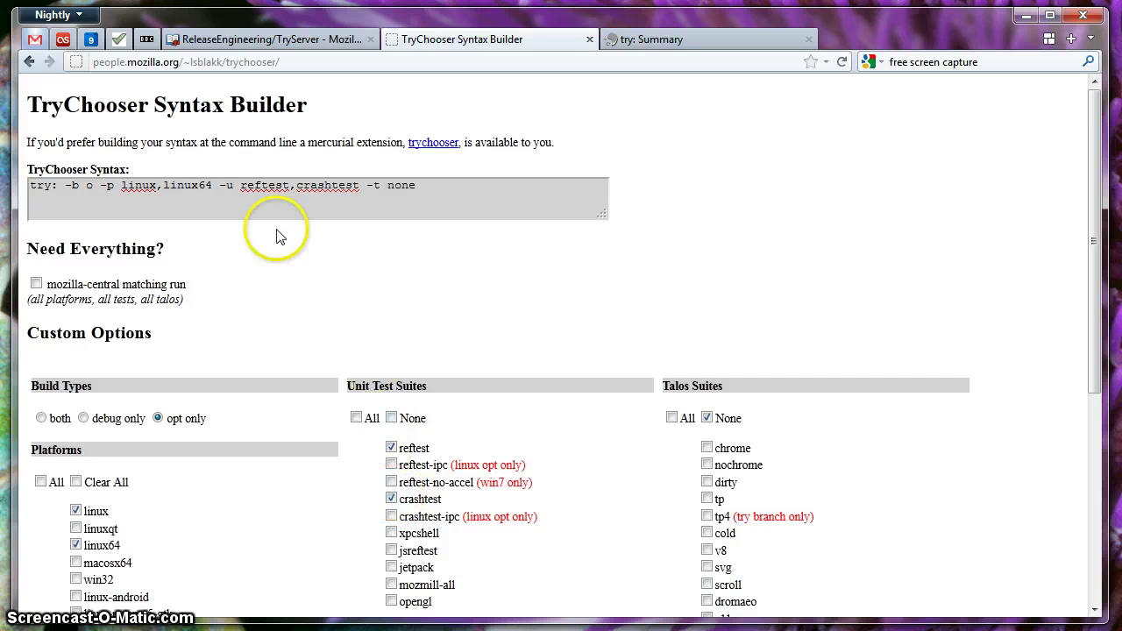
pyautogui.doubleClick(226, 185)
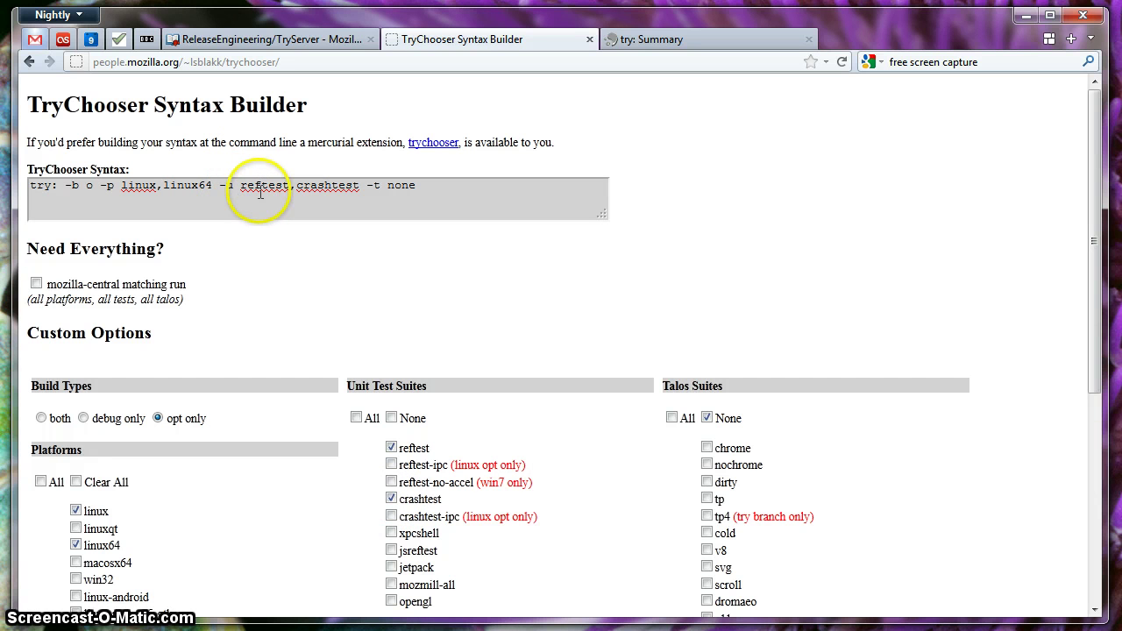
pyautogui.moveTo(242, 186); pyautogui.dragTo(359, 187)
# - Choose the chrome and nochrome Talos suites and copy the complete generated try syntax
pyautogui.click(707, 448)
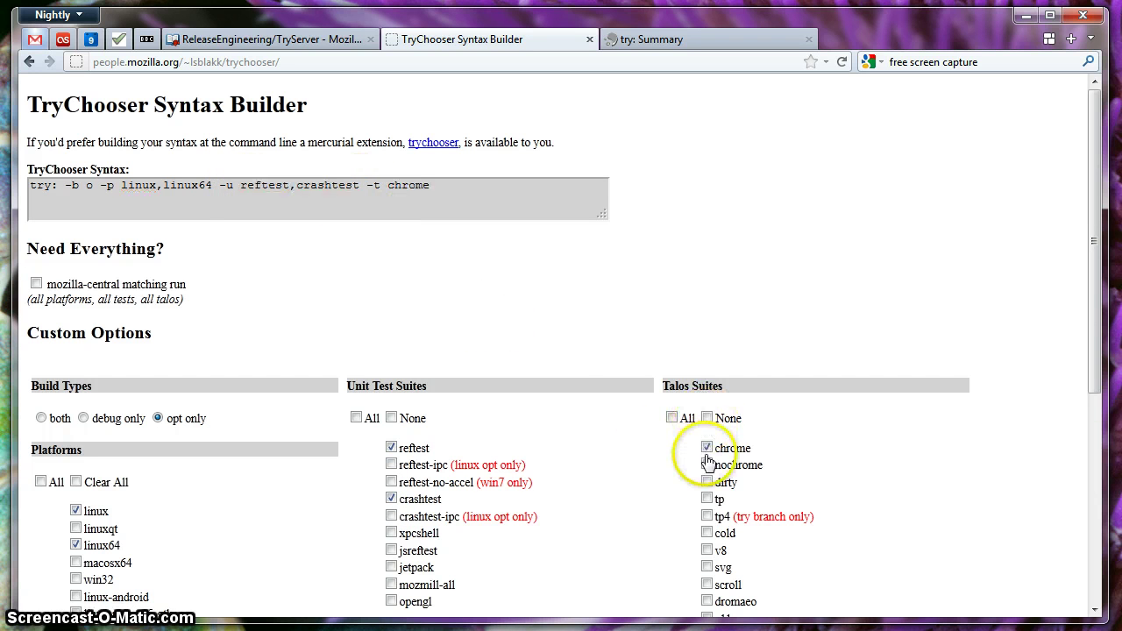
pyautogui.click(707, 465)
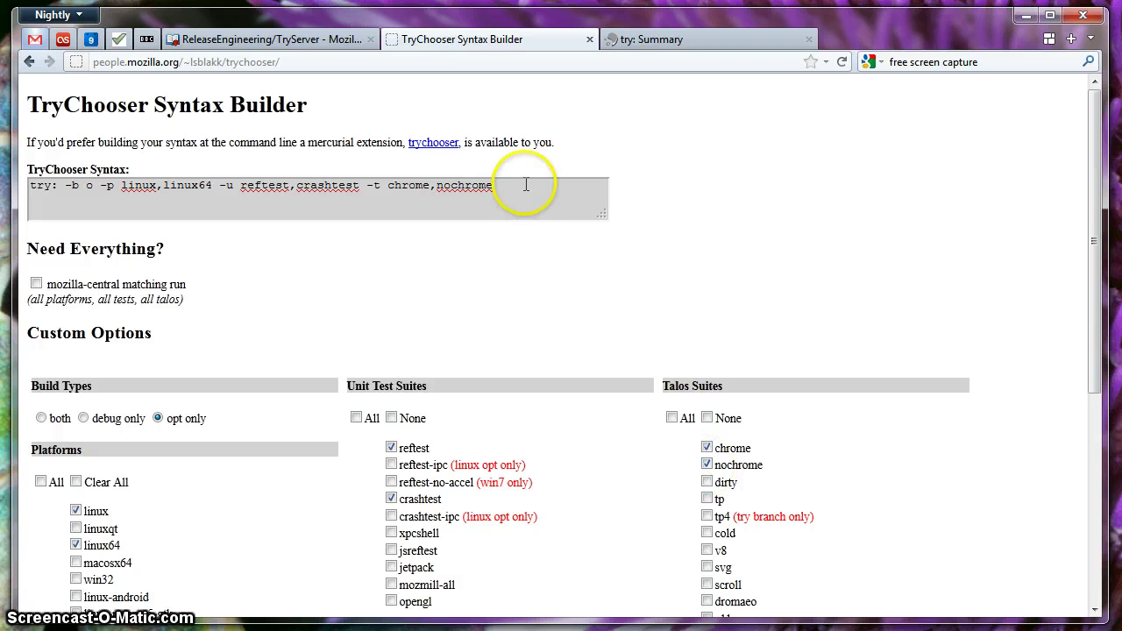
pyautogui.moveTo(526, 185); pyautogui.dragTo(30, 191)
pyautogui.rightClick(78, 194)
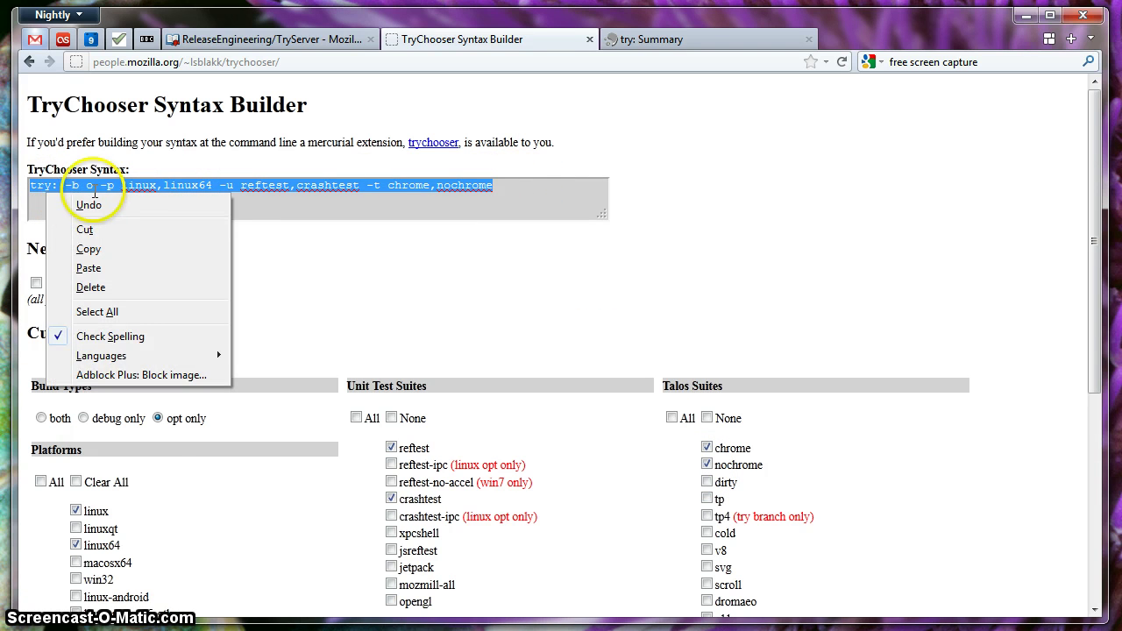
pyautogui.click(96, 247)
pyautogui.click(208, 254)
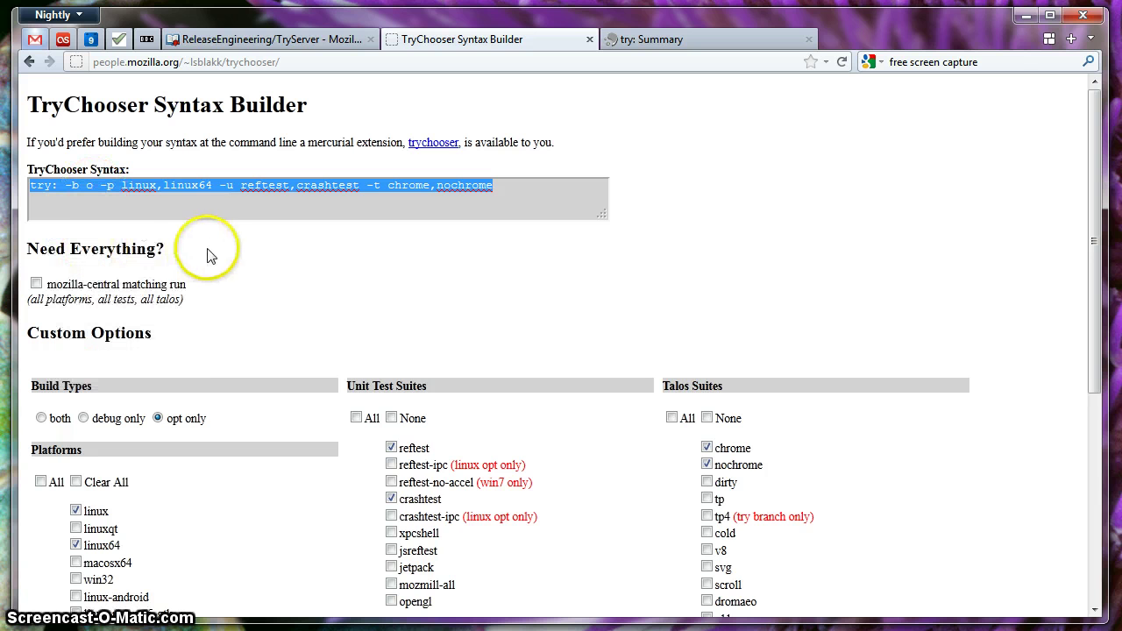
# - Back in the terminal, replace the hg ci message with the copied syntax "try: -b o -p linux,linux64 -u reftest,crashtest -t chrome,nochrome"
pyautogui.hotkey('alt', 'Tab')
pyautogui.click(367, 456)
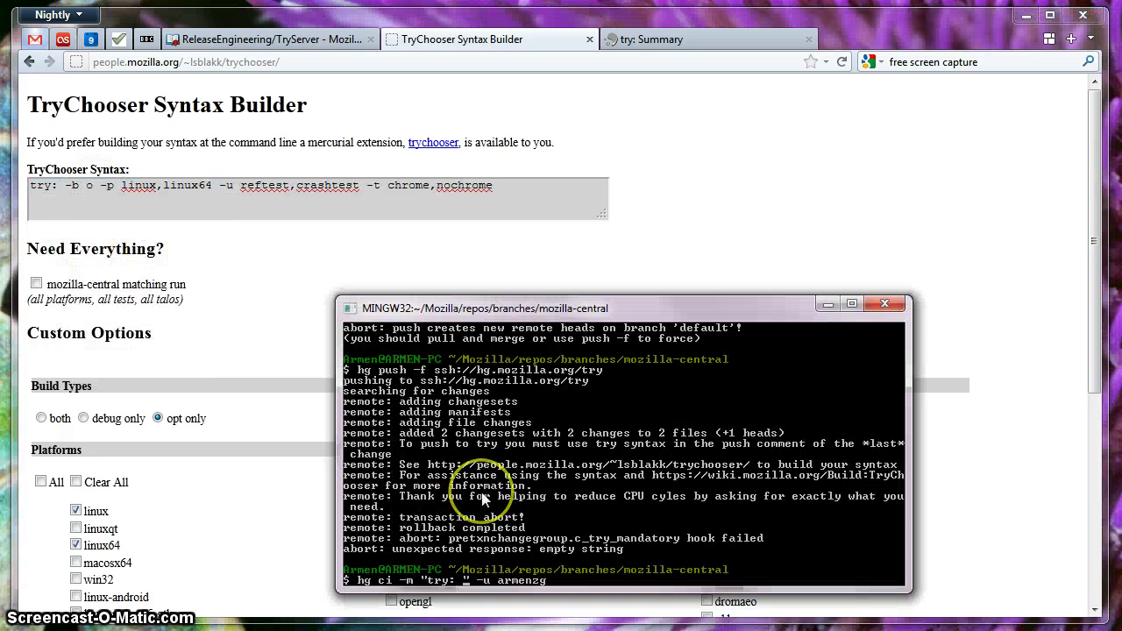
pyautogui.press('BackSpace')
pyautogui.press('BackSpace')
pyautogui.press('BackSpace')
pyautogui.press('BackSpace')
pyautogui.press('BackSpace')
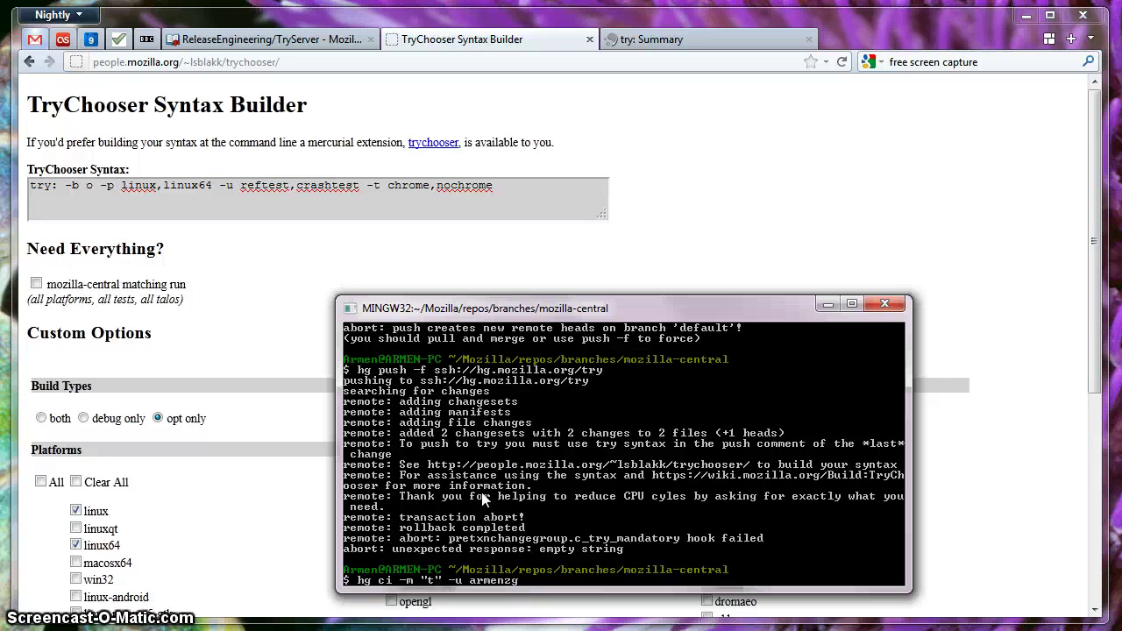
pyautogui.rightClick(482, 498)
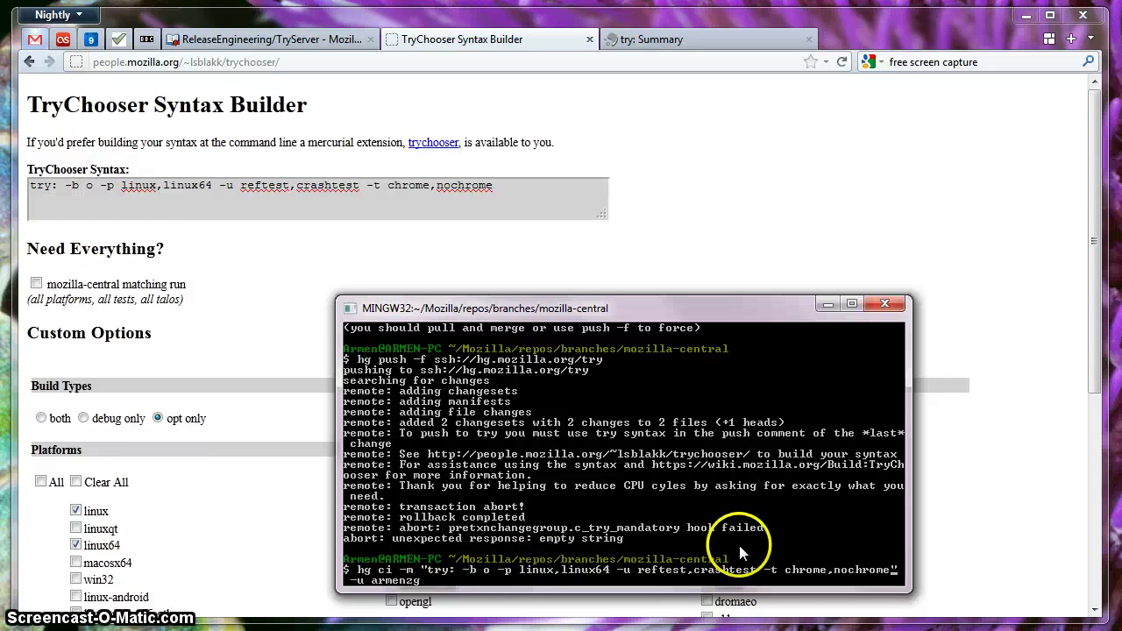
# - Return to the browser and view the recent changes on the try repository's summary page
pyautogui.click(635, 176)
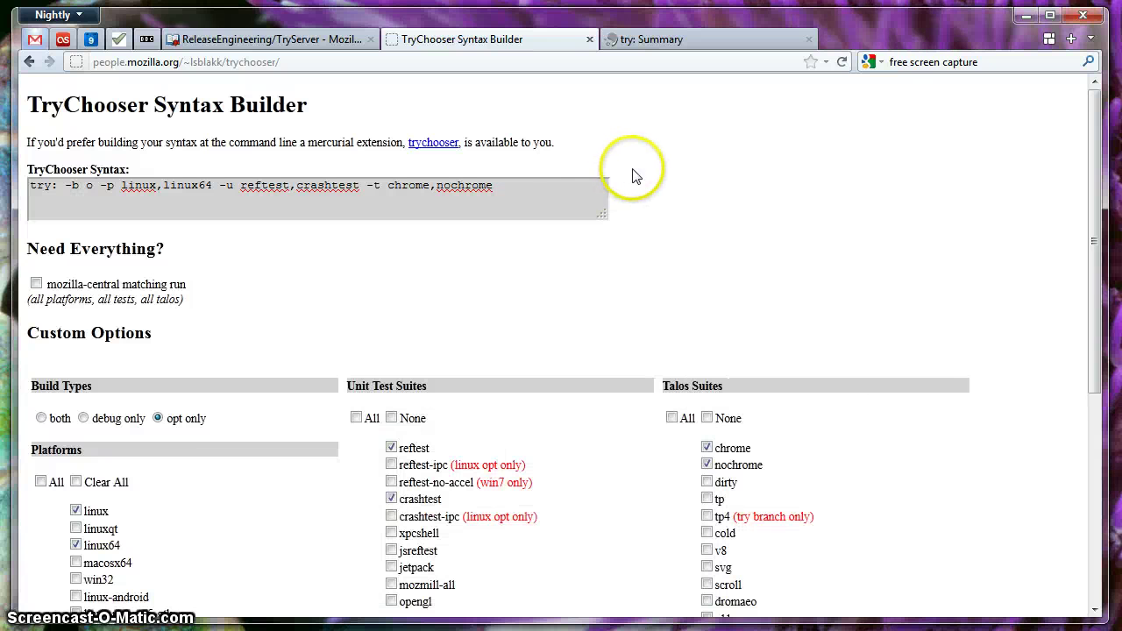
pyautogui.click(646, 44)
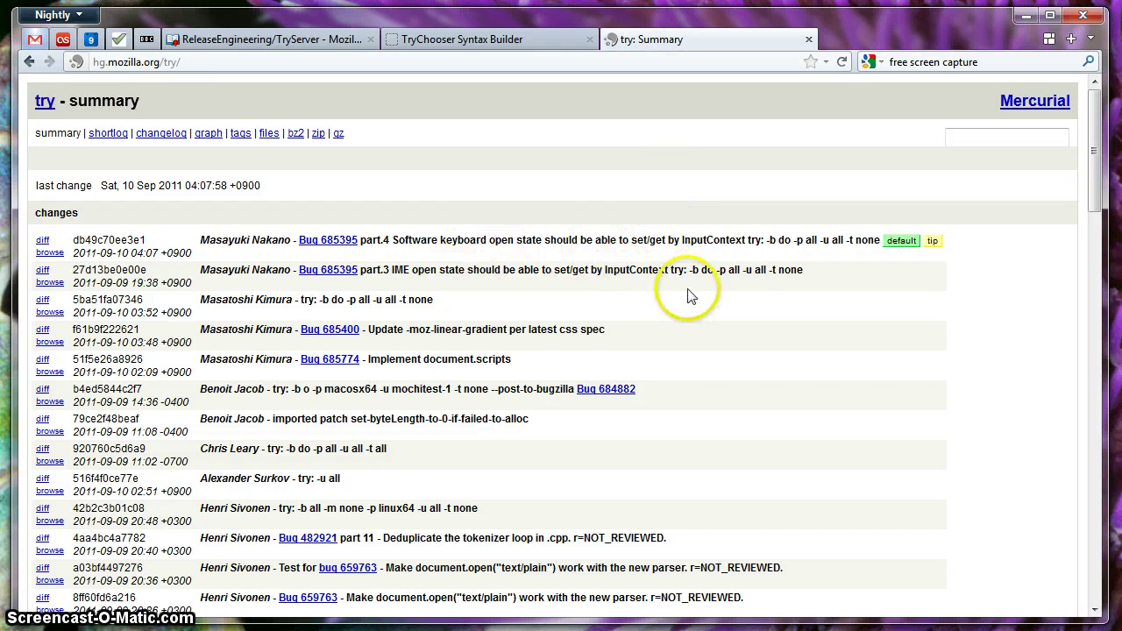
# - Highlight the try syntax in the commit messages of the two newest changes and the --post-to-bugzilla flag in change b4ed5844c2f7
pyautogui.moveTo(670, 270); pyautogui.dragTo(807, 270)
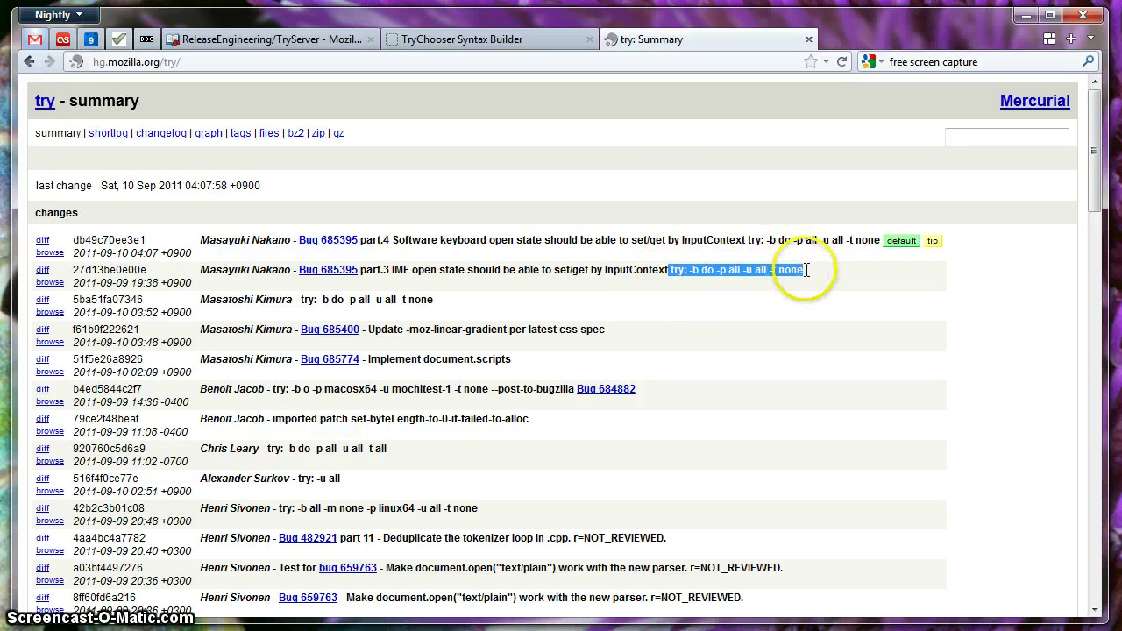
pyautogui.moveTo(748, 240); pyautogui.dragTo(875, 242)
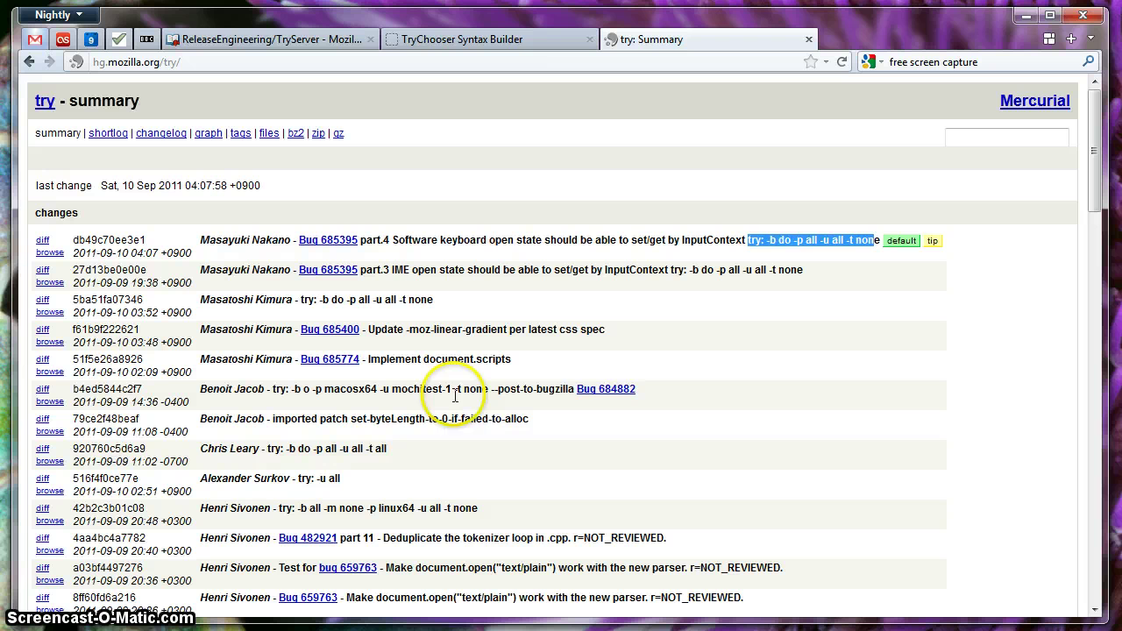
pyautogui.moveTo(492, 389); pyautogui.dragTo(571, 389)
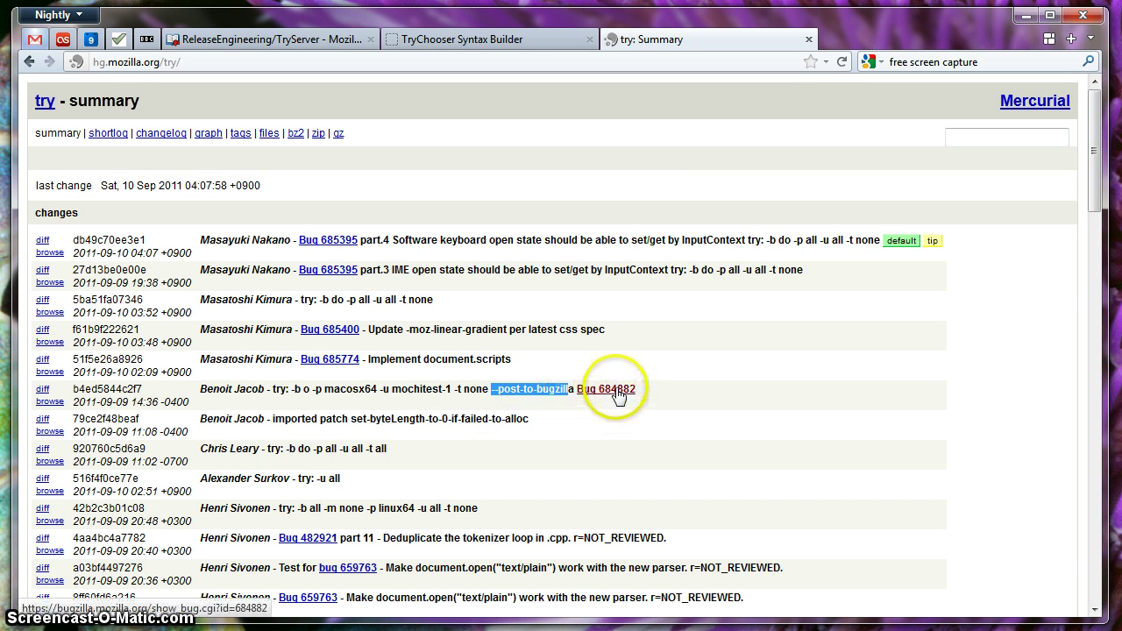
pyautogui.click(750, 373)
pyautogui.click(826, 343)
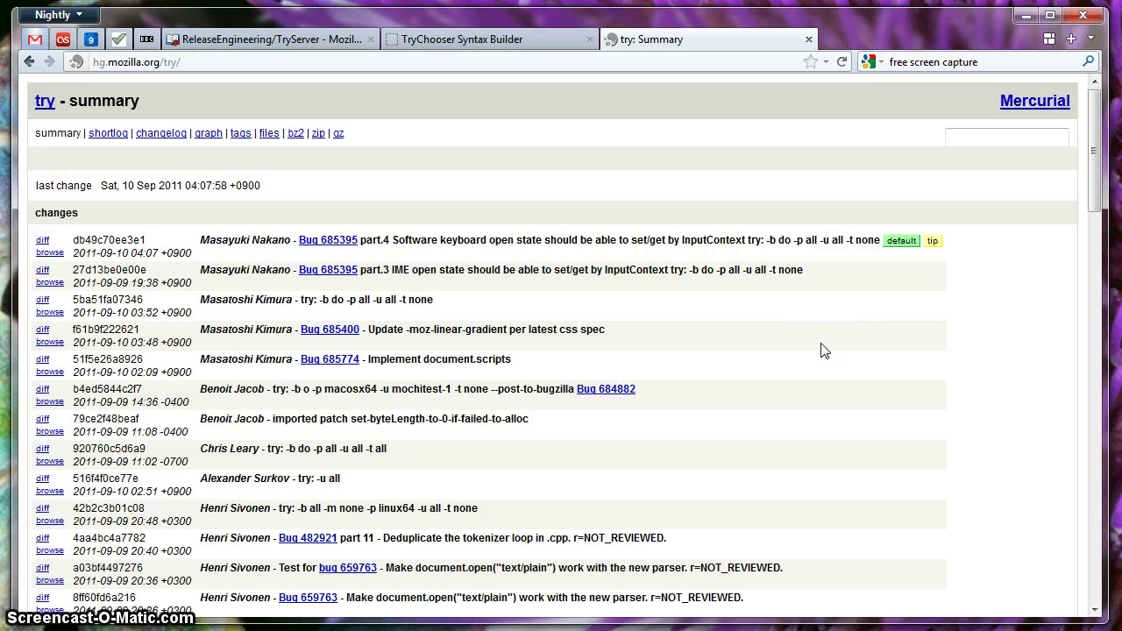
# - Switch to the "build.m.o & self-serve" tab group and view the Mozilla Release Engineering Resources page
pyautogui.click(1049, 42)
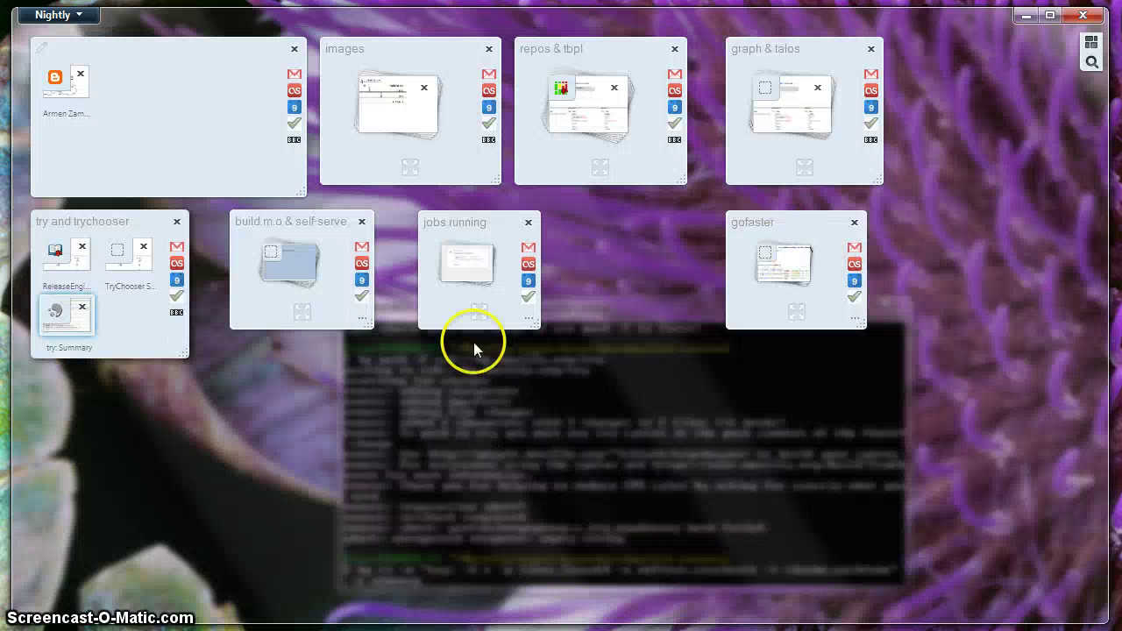
pyautogui.click(292, 277)
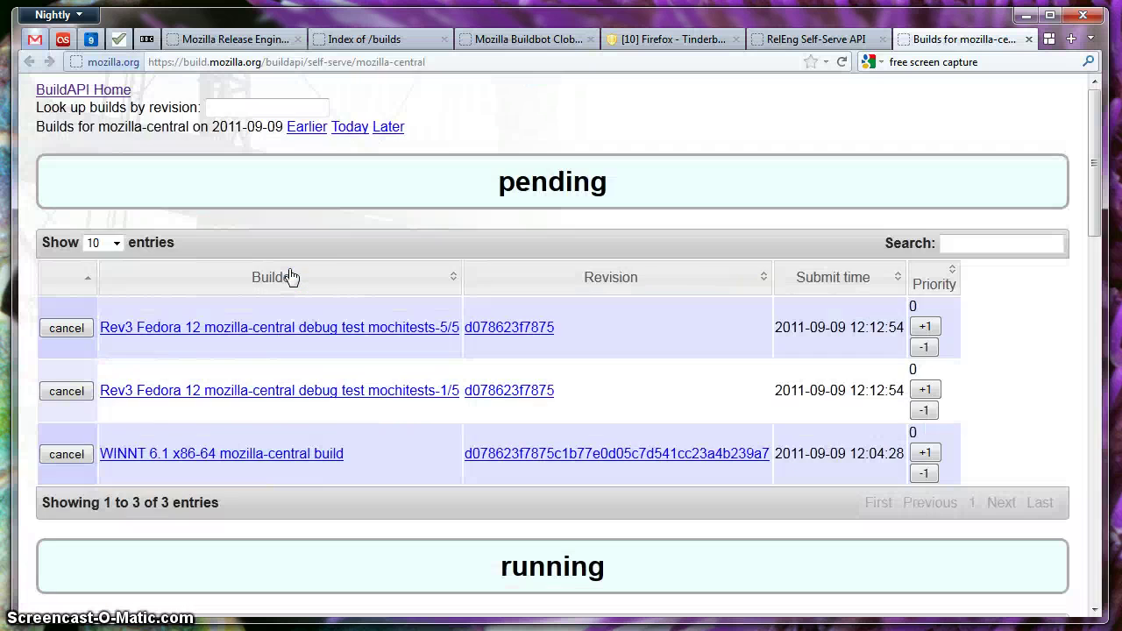
pyautogui.click(214, 41)
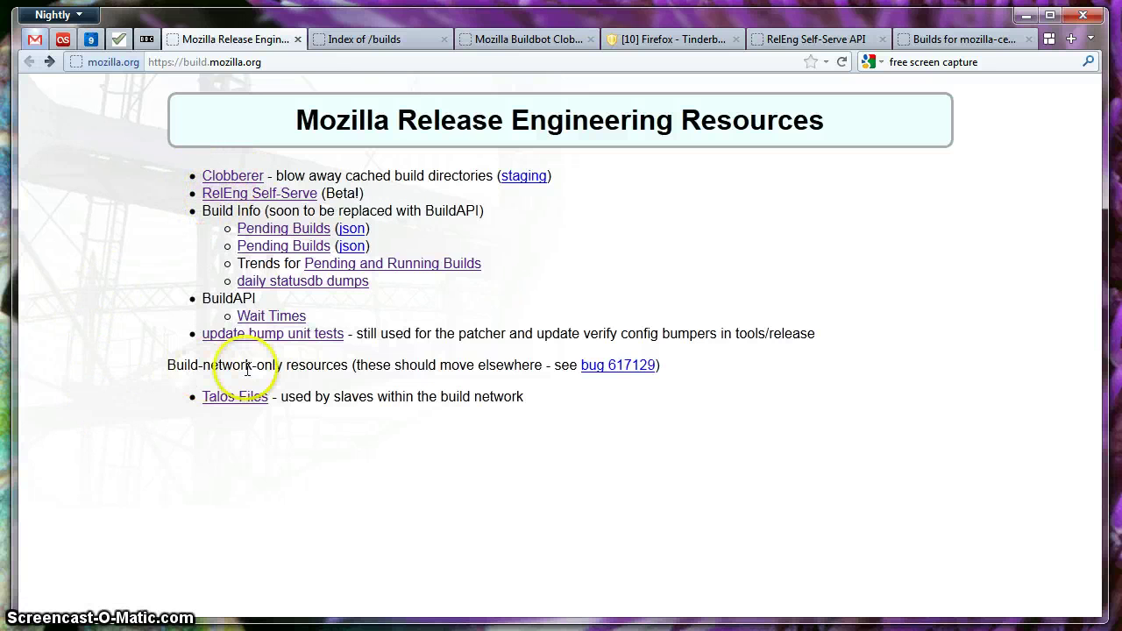
# - Look through the dated build archive files in the /builds index on build.mozilla.org
pyautogui.click(356, 42)
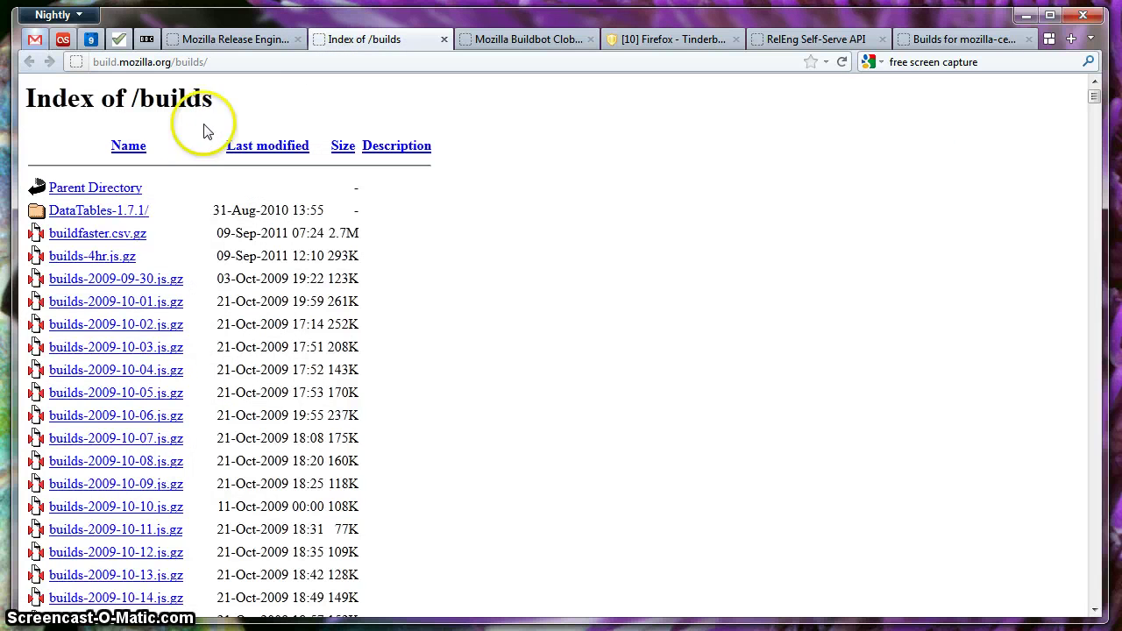
pyautogui.scroll(-3, 194, 207)
pyautogui.scroll(-15, 194, 207)
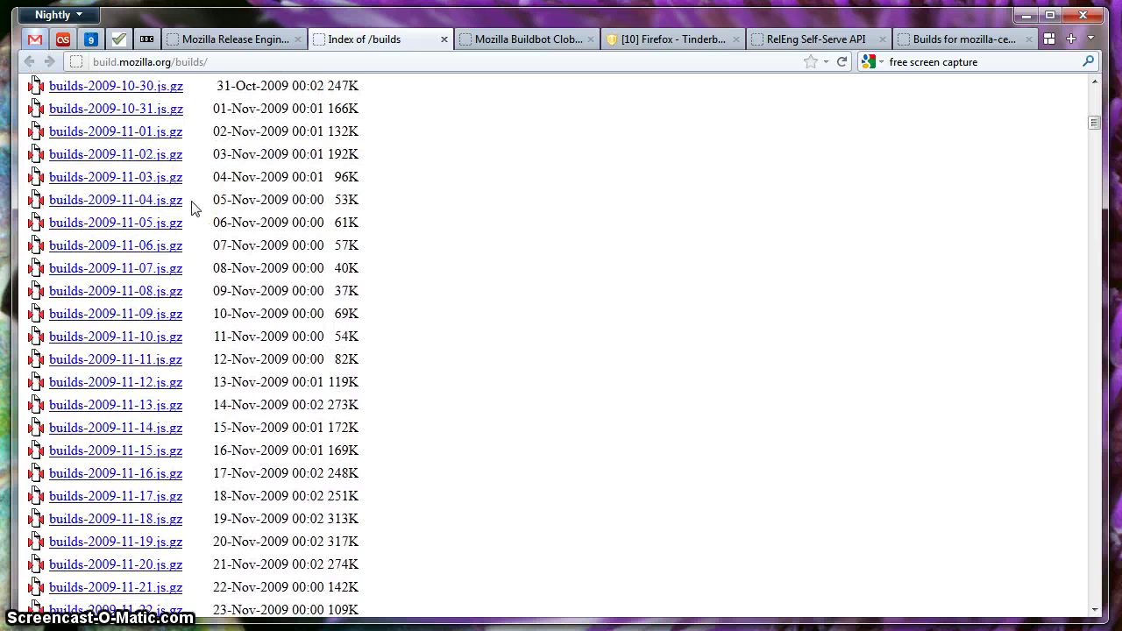
pyautogui.click(195, 207)
pyautogui.scroll(18, 194, 207)
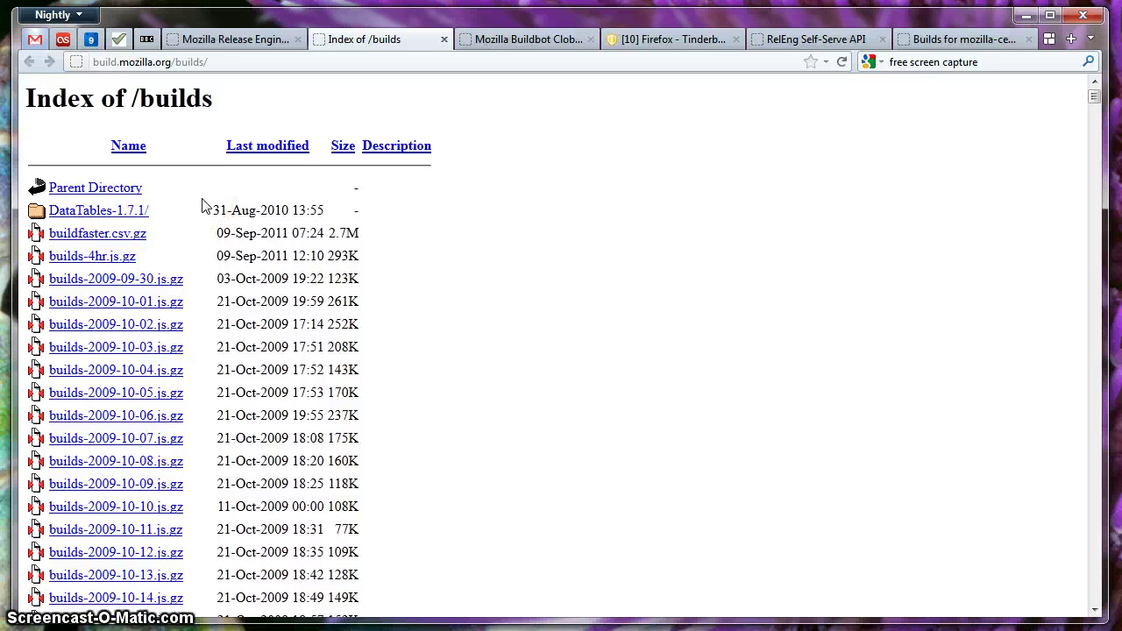
pyautogui.click(198, 202)
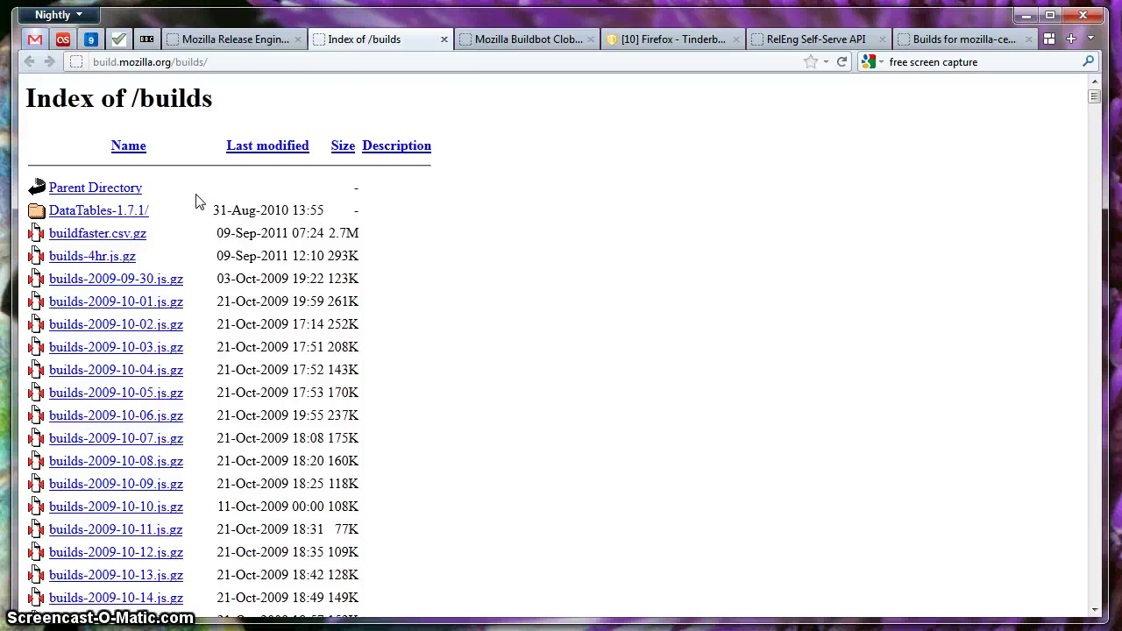
pyautogui.scroll(-15, 196, 201)
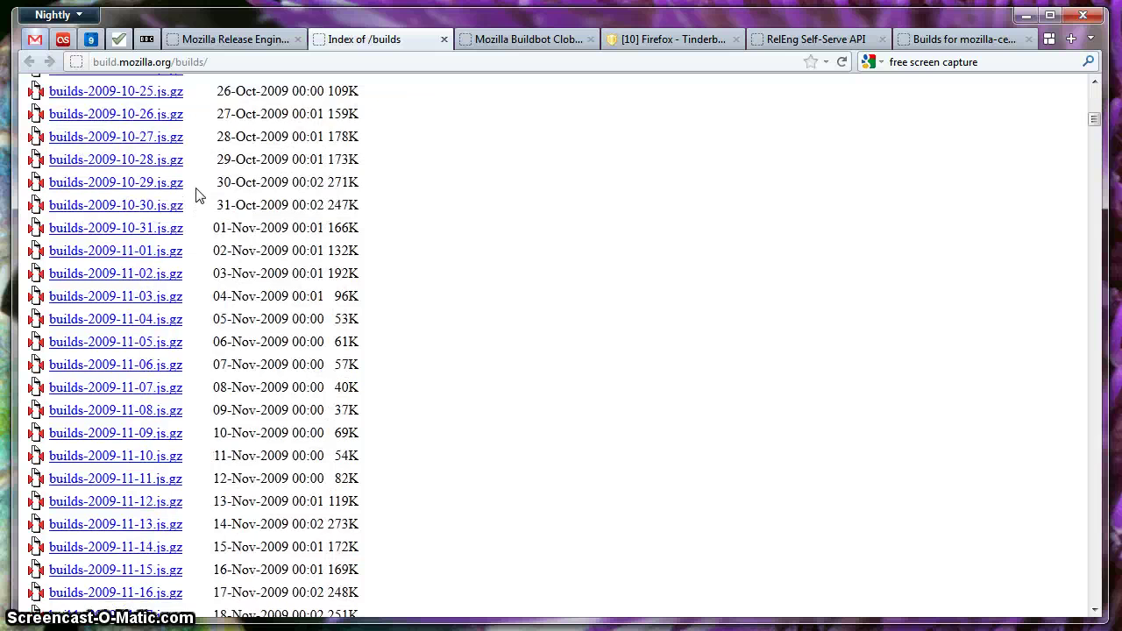
pyautogui.scroll(15, 198, 194)
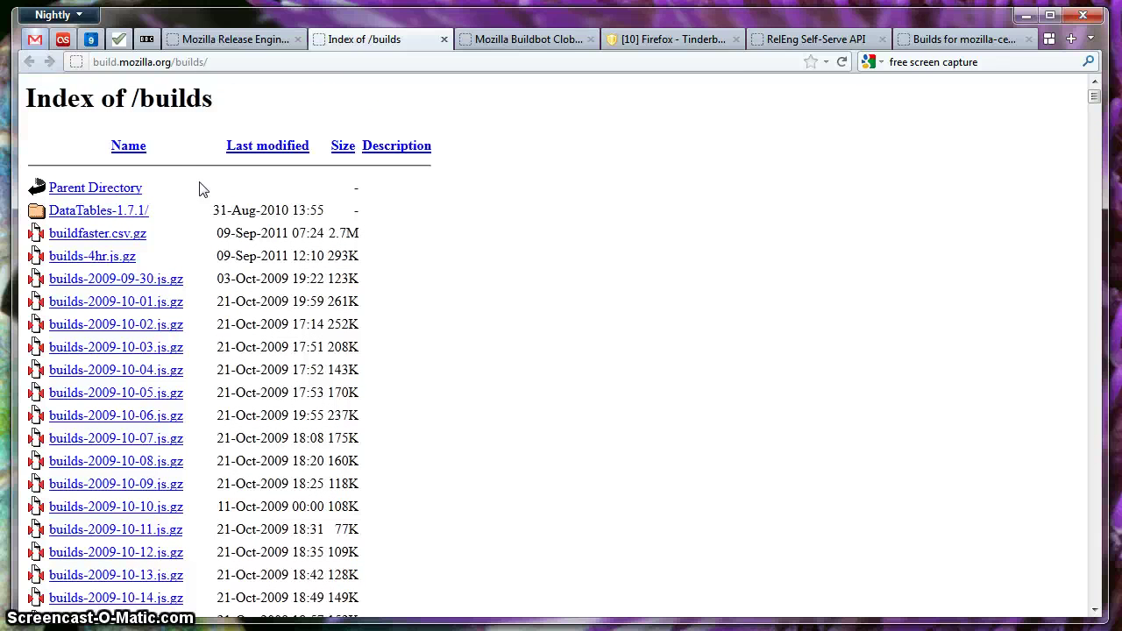
# - Bring up the Buildbot Clobberer page and try selecting the accessibility branch, clearing the selection again
pyautogui.click(507, 41)
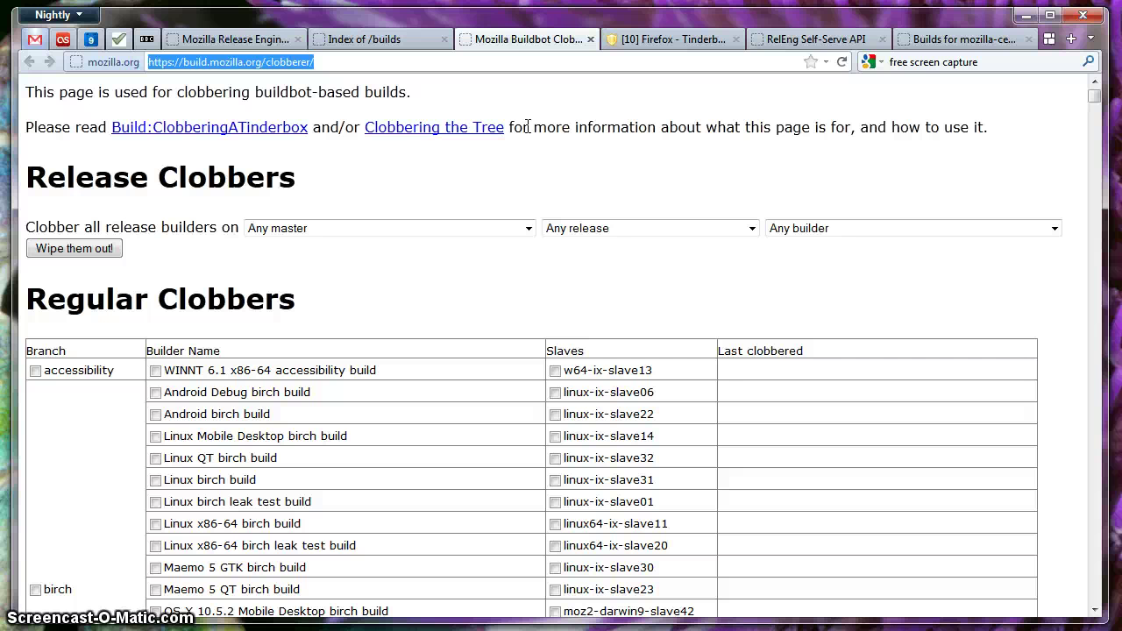
pyautogui.click(35, 371)
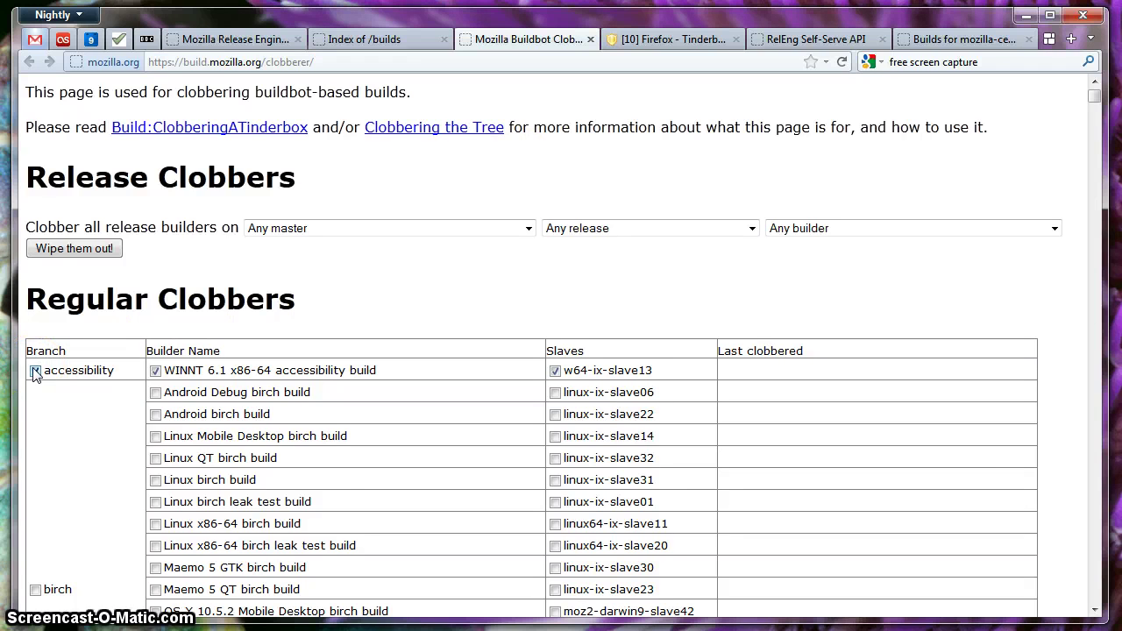
pyautogui.scroll(-1, 77, 415)
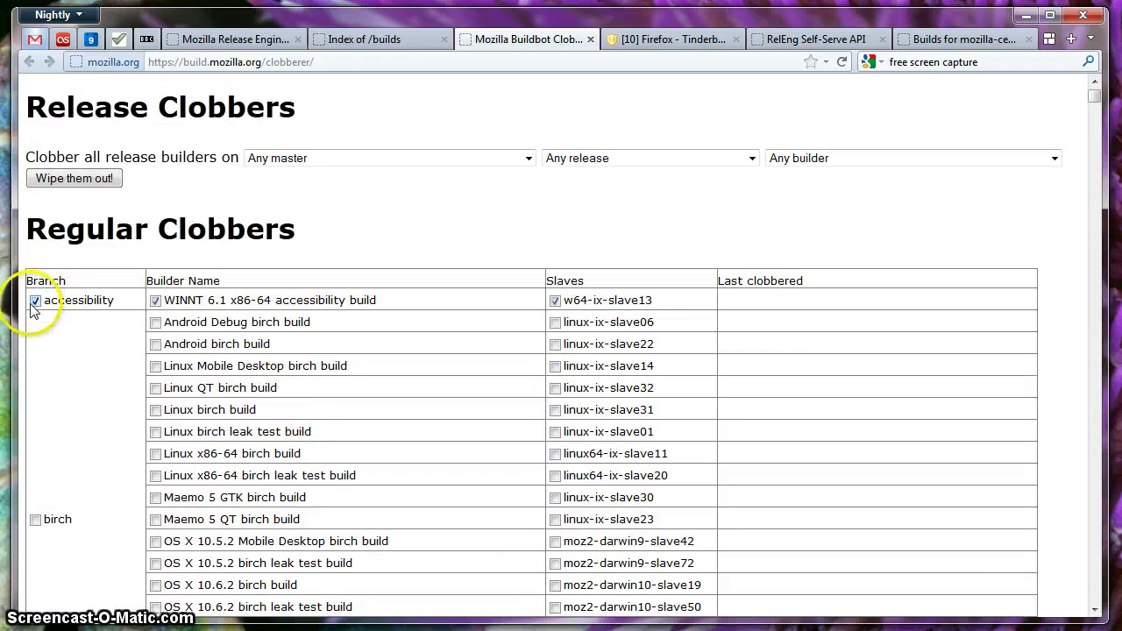
pyautogui.click(34, 301)
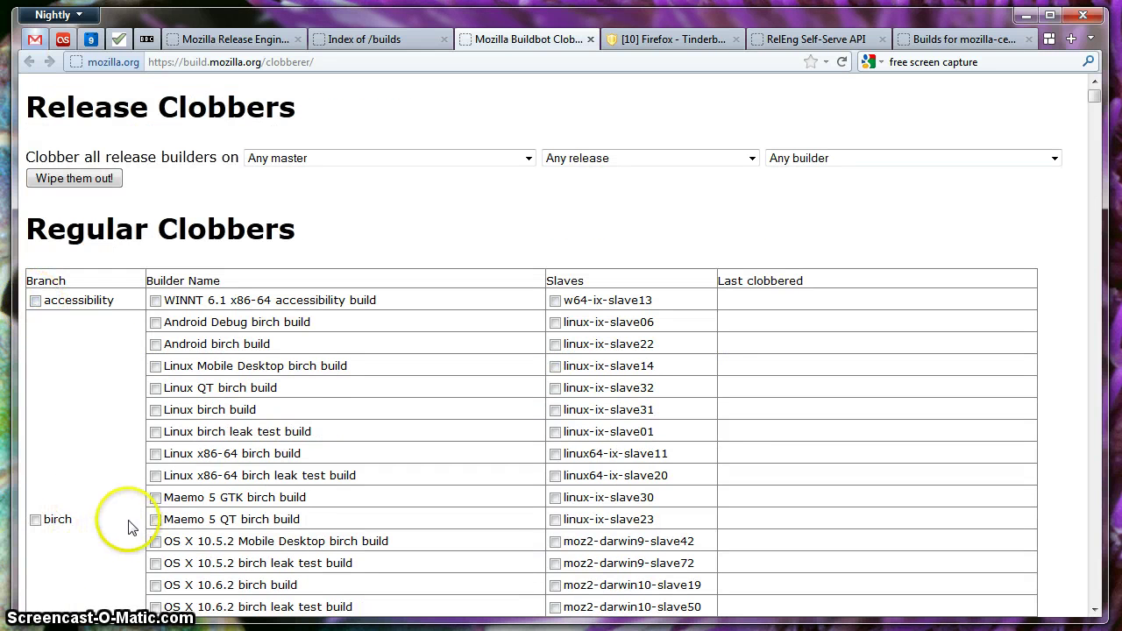
# - Select the Linux x86-64 birch leak test build plus linux-ix-slave33, linux-ix-slave35 and moz2-linux-slave07 under Android Debug build-system build
pyautogui.click(155, 476)
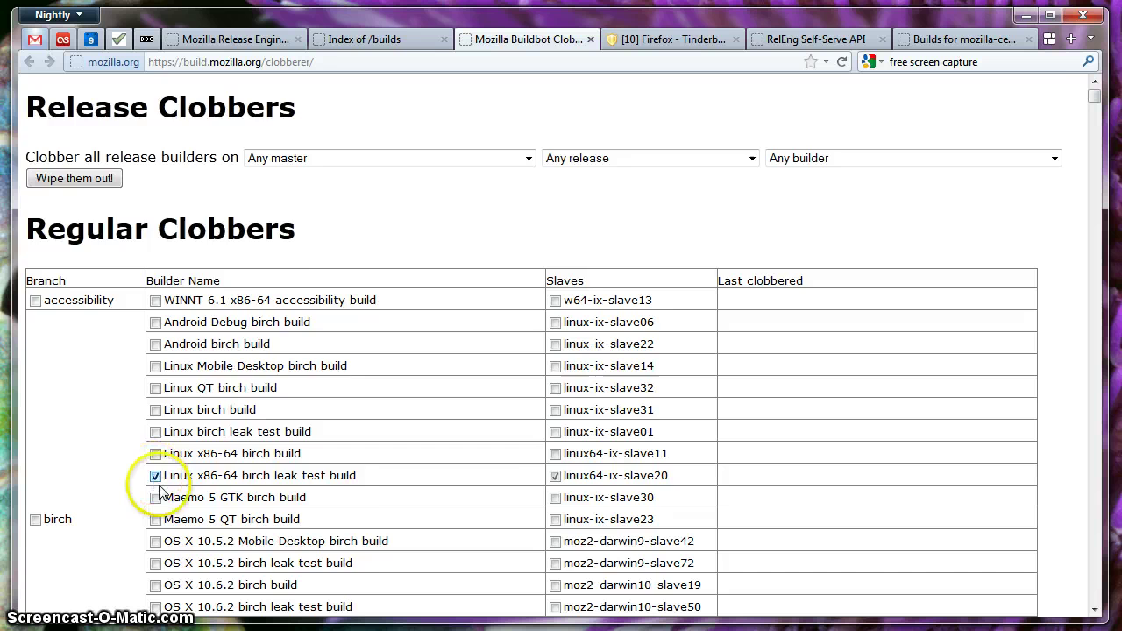
pyautogui.scroll(-1, 171, 487)
pyautogui.scroll(-10, 173, 482)
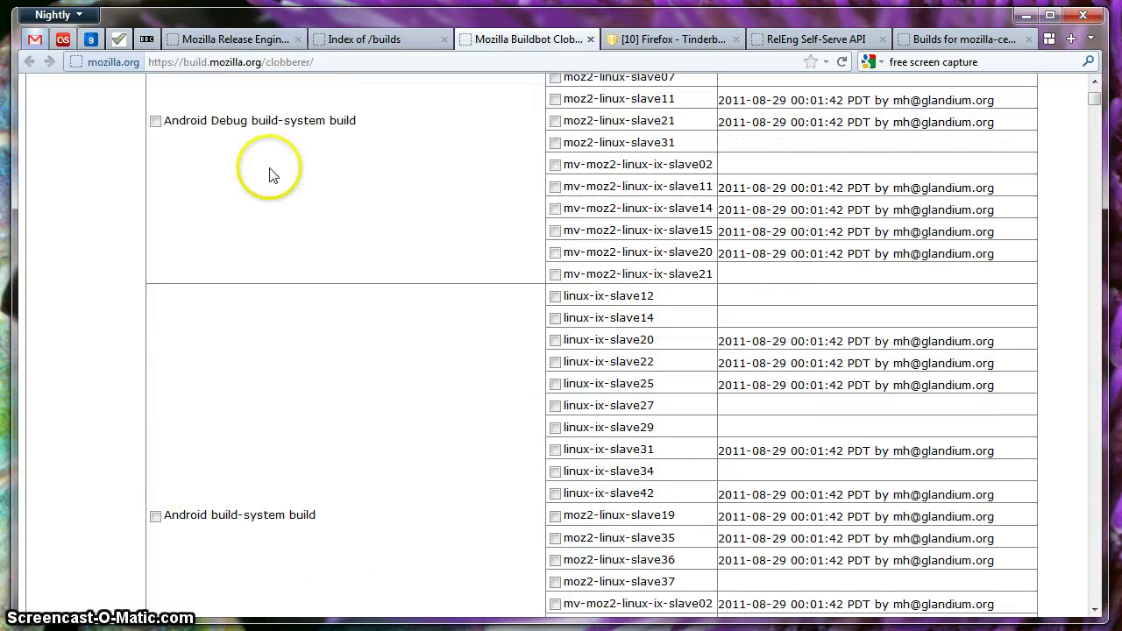
pyautogui.scroll(2, 271, 171)
pyautogui.click(555, 176)
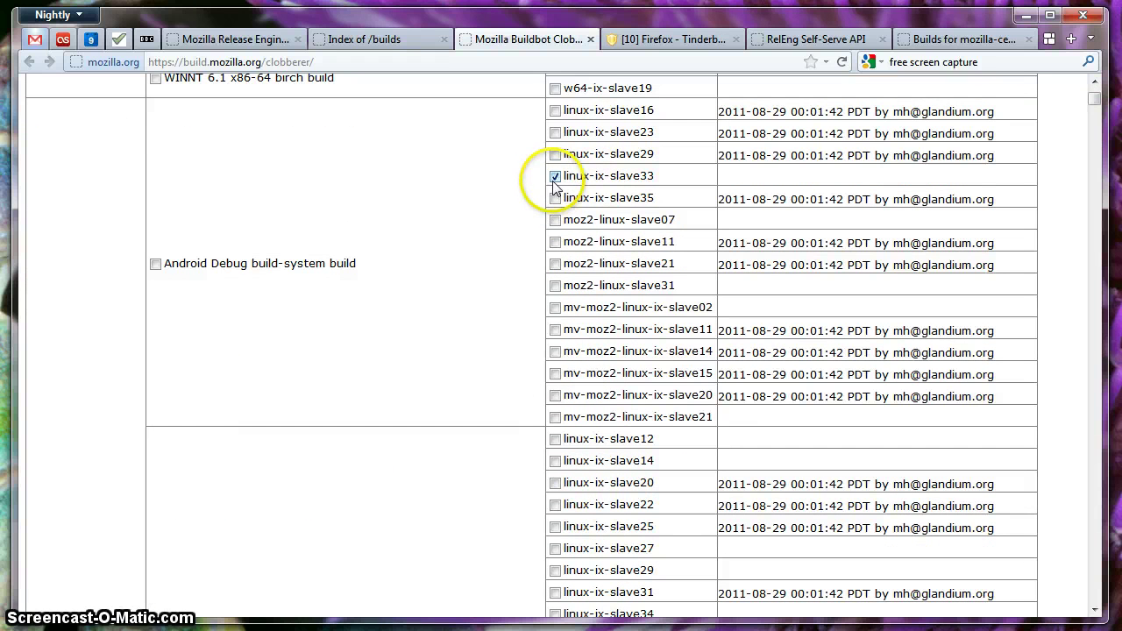
pyautogui.click(555, 198)
pyautogui.click(555, 220)
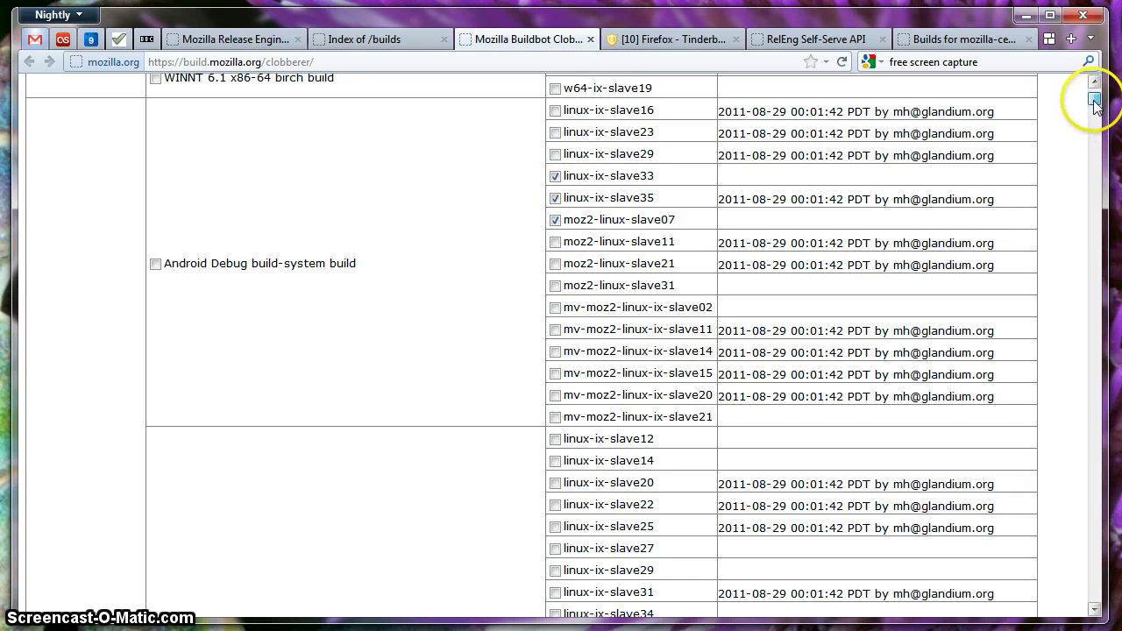
pyautogui.moveTo(1094, 97); pyautogui.dragTo(1073, 619)
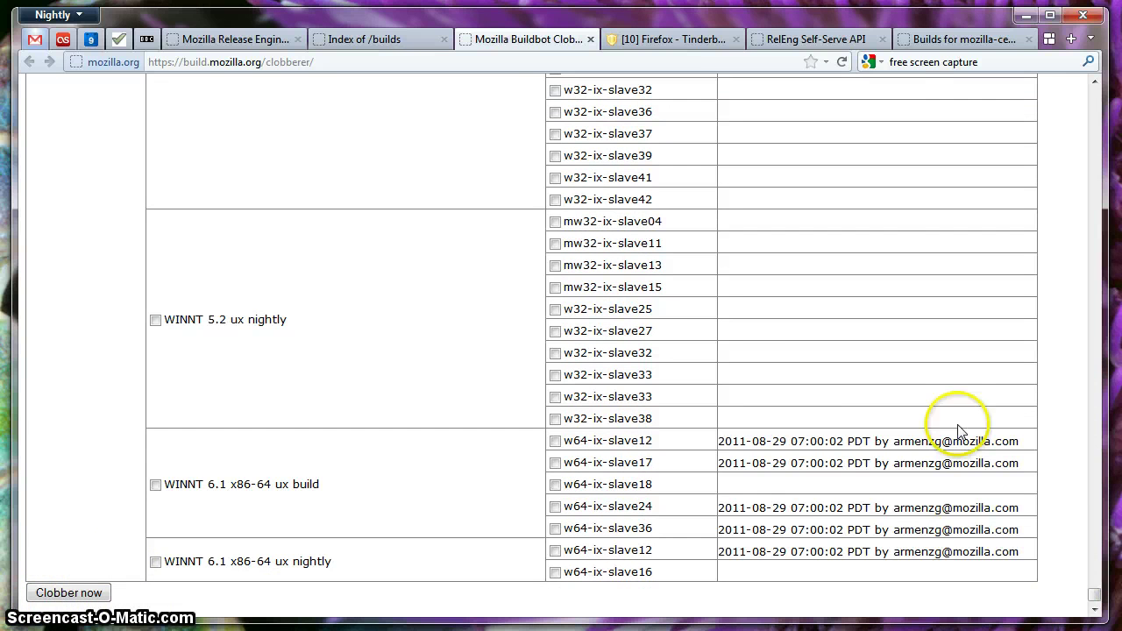
pyautogui.moveTo(1096, 599); pyautogui.dragTo(1082, 80)
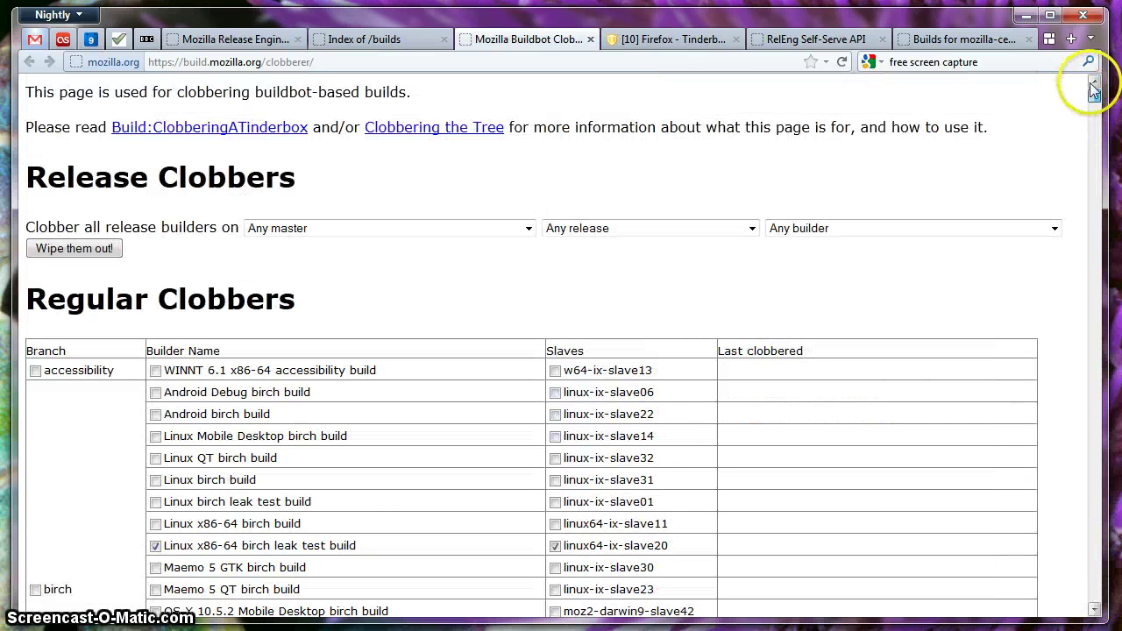
# - Reload the Firefox tree on TBPL and locate the Self-serve Build API link for changeset d078623f7875
pyautogui.click(659, 39)
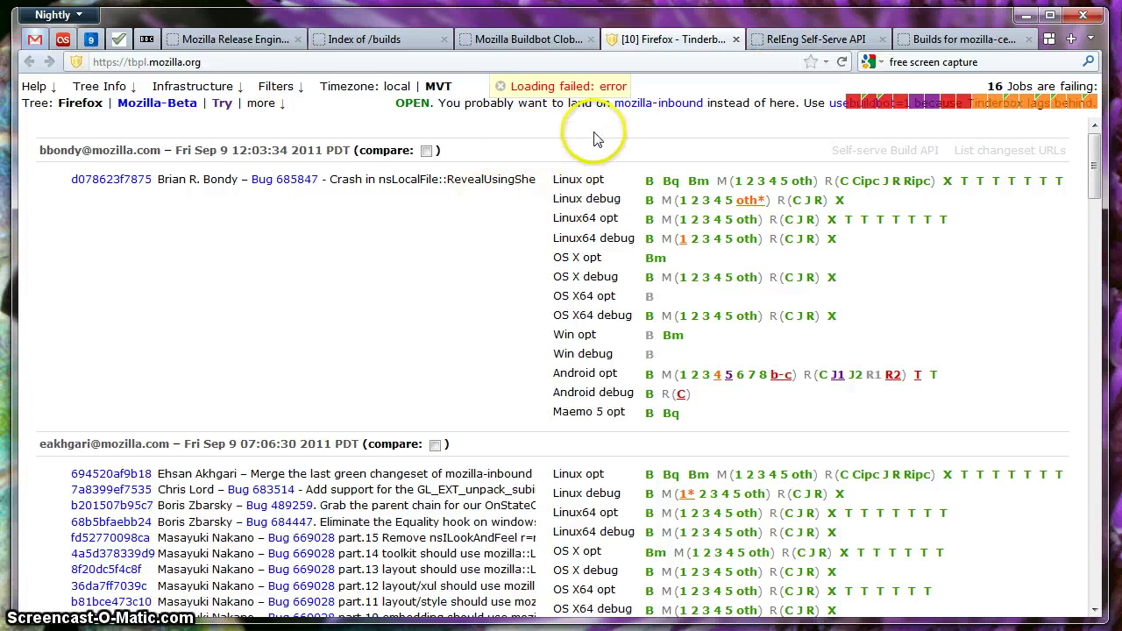
pyautogui.click(841, 63)
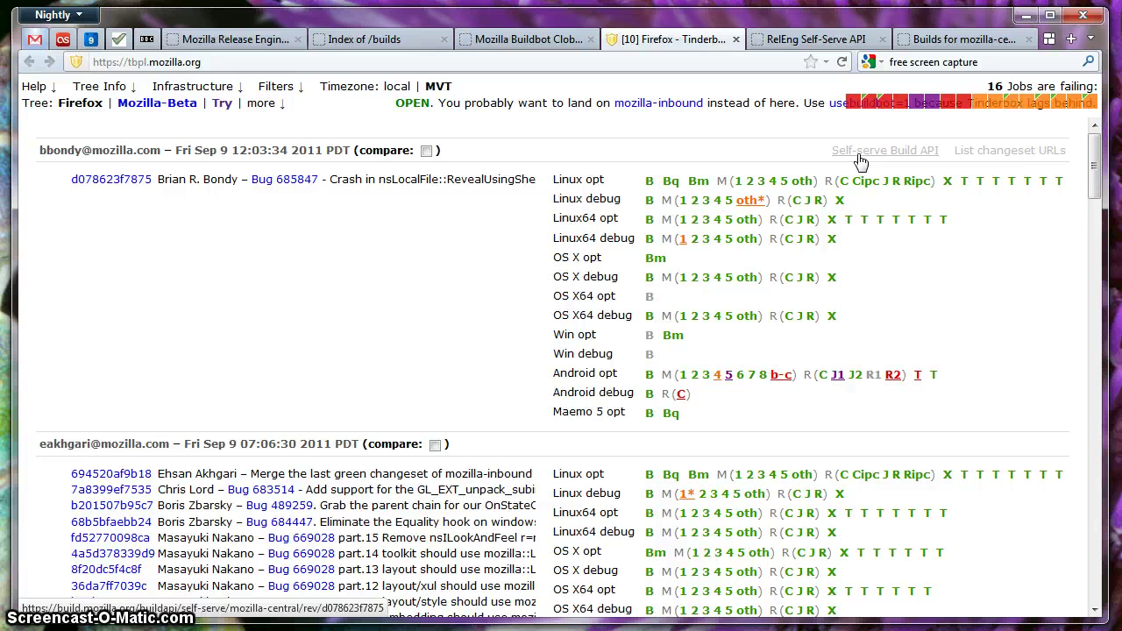
pyautogui.click(862, 162)
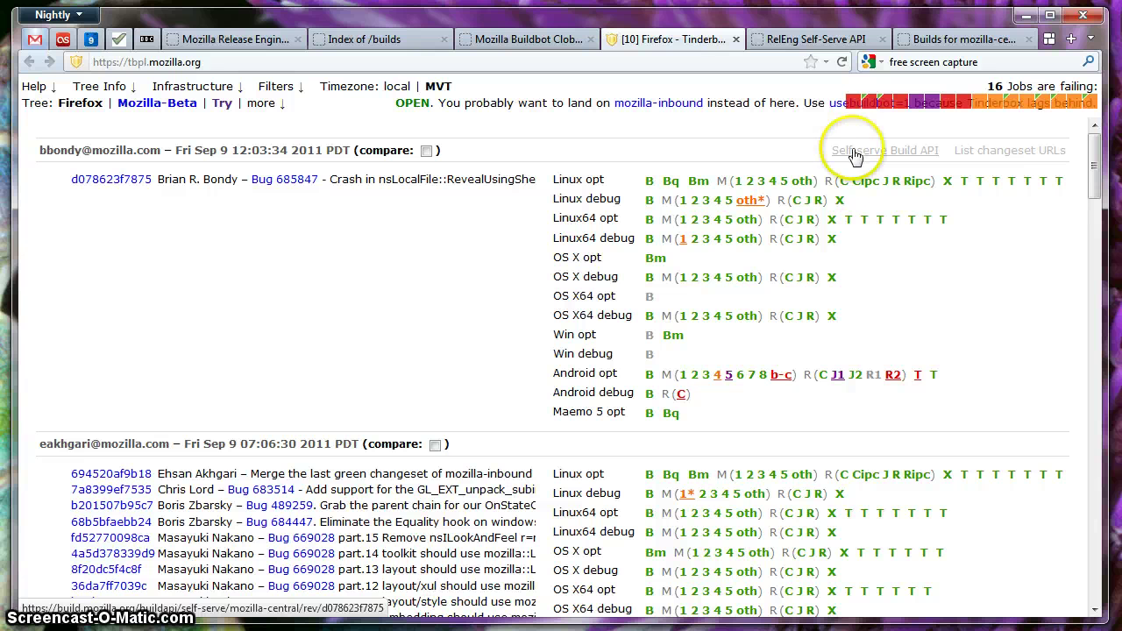
# - Review the RelEng Self-Serve API page, including its available branches, request history link and API documentation
pyautogui.click(818, 42)
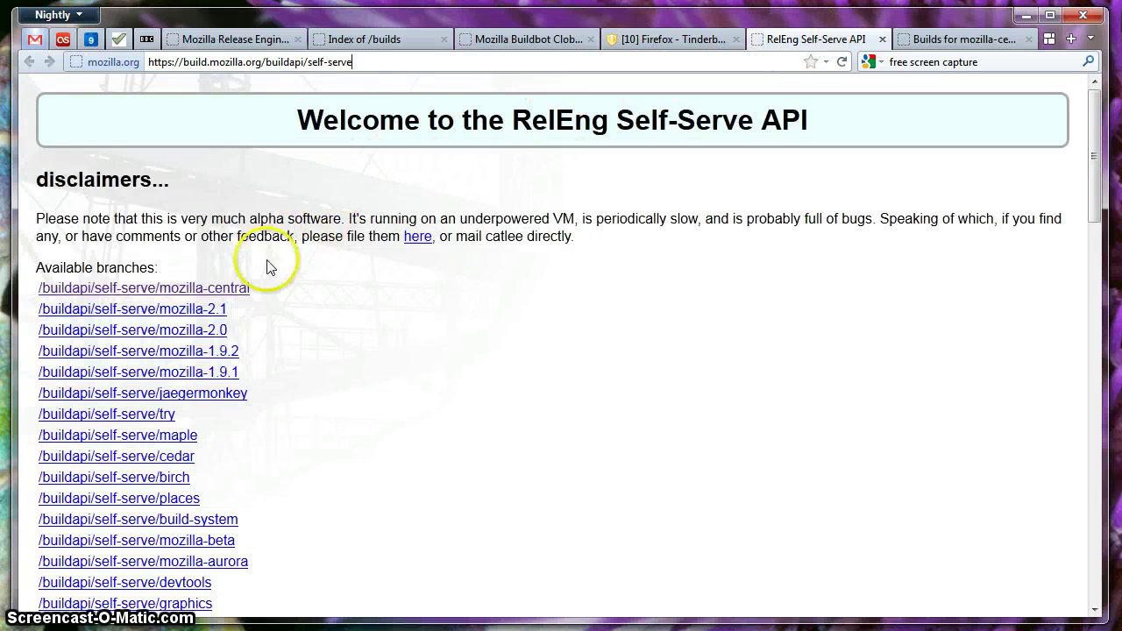
pyautogui.scroll(-10, 233, 303)
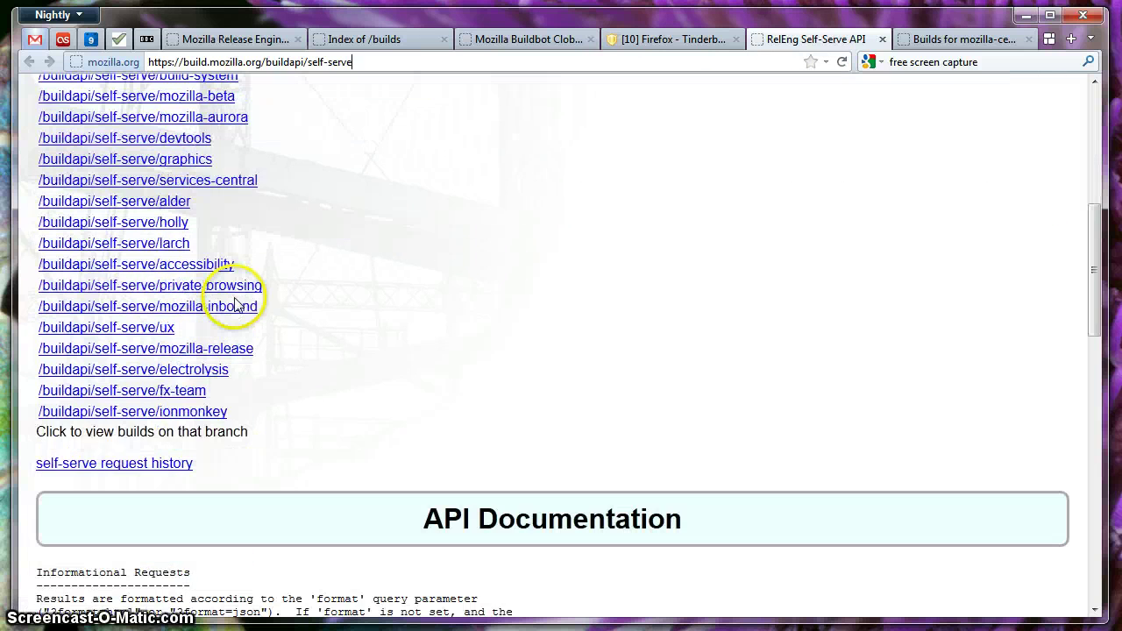
pyautogui.scroll(-7, 235, 303)
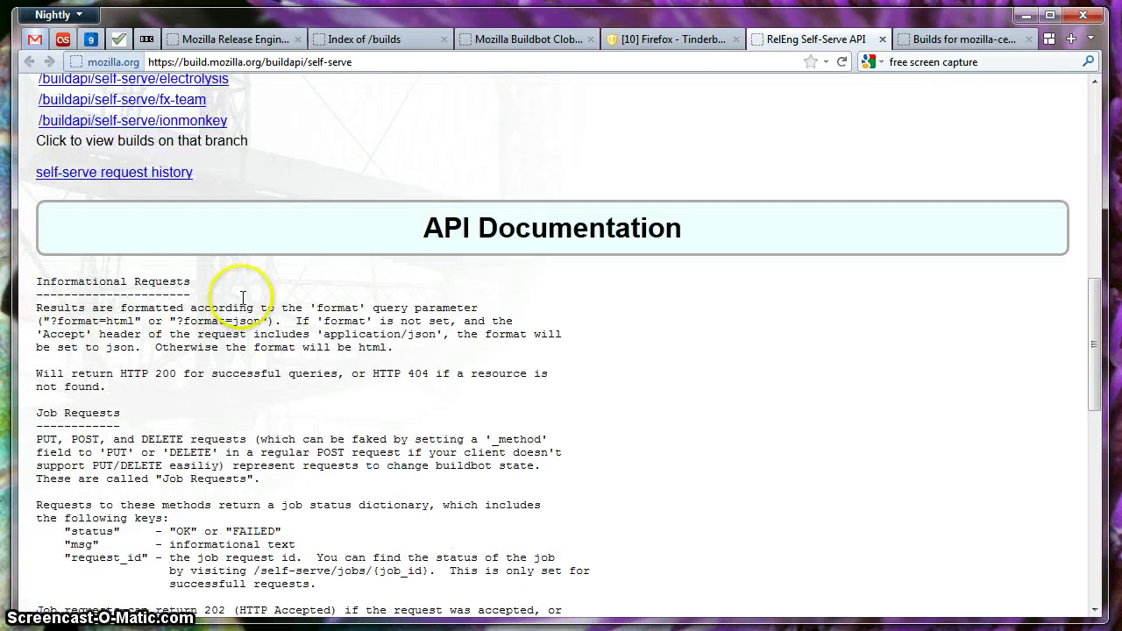
pyautogui.scroll(-6, 244, 300)
pyautogui.scroll(-7, 245, 301)
pyautogui.scroll(-3, 245, 301)
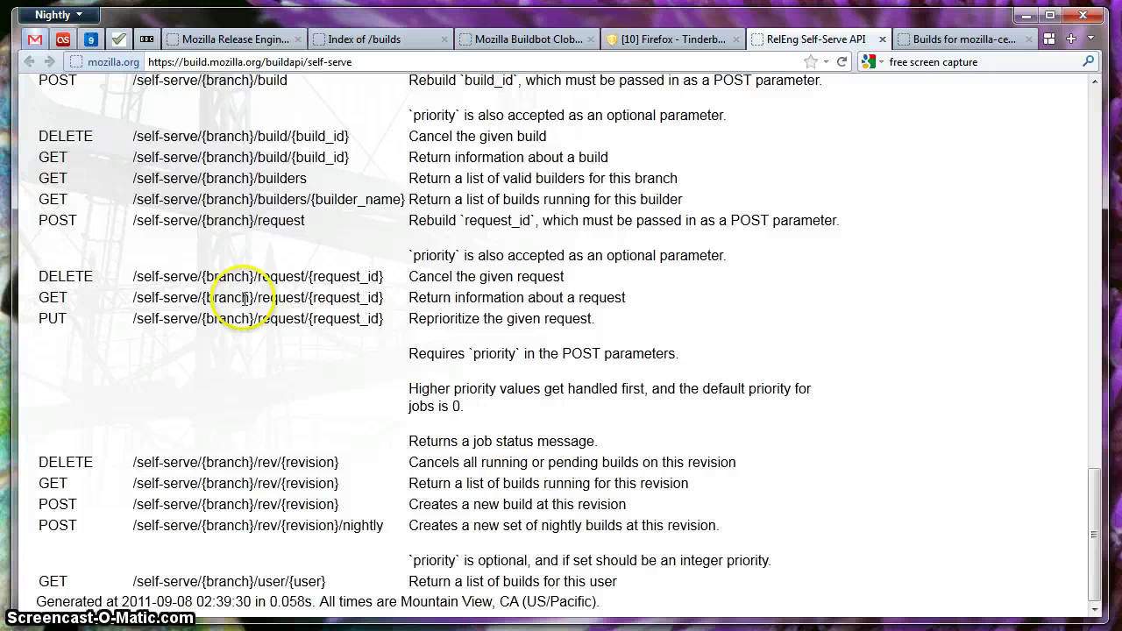
pyautogui.scroll(20, 244, 301)
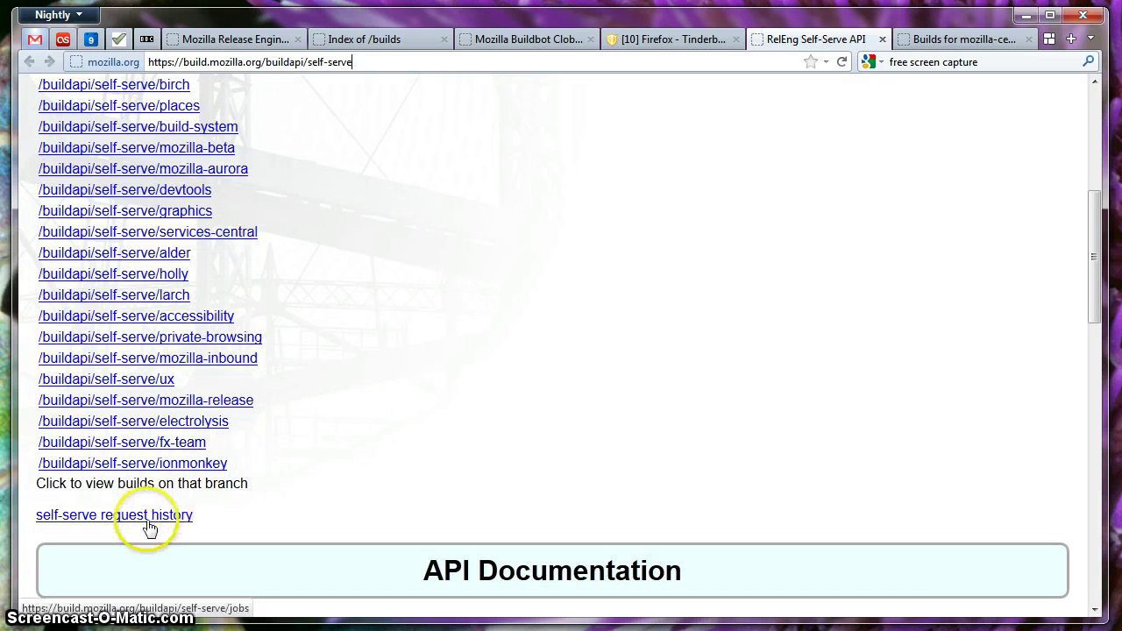
pyautogui.scroll(8, 418, 429)
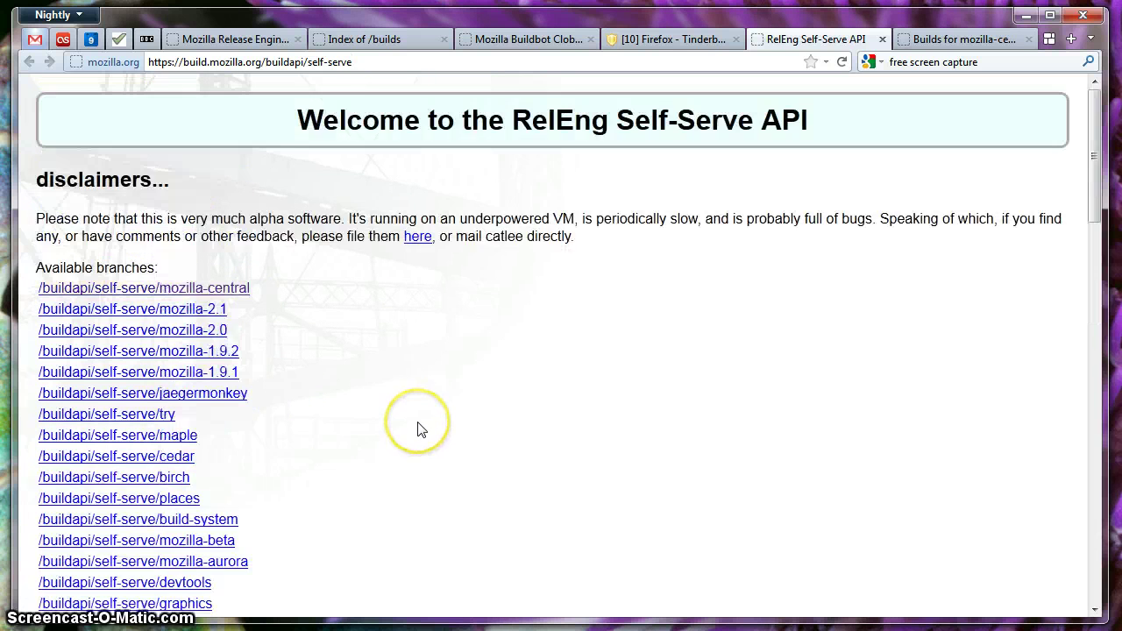
# - View the pending and running builds for mozilla-central with their cancel, rebuild and priority controls
pyautogui.click(934, 41)
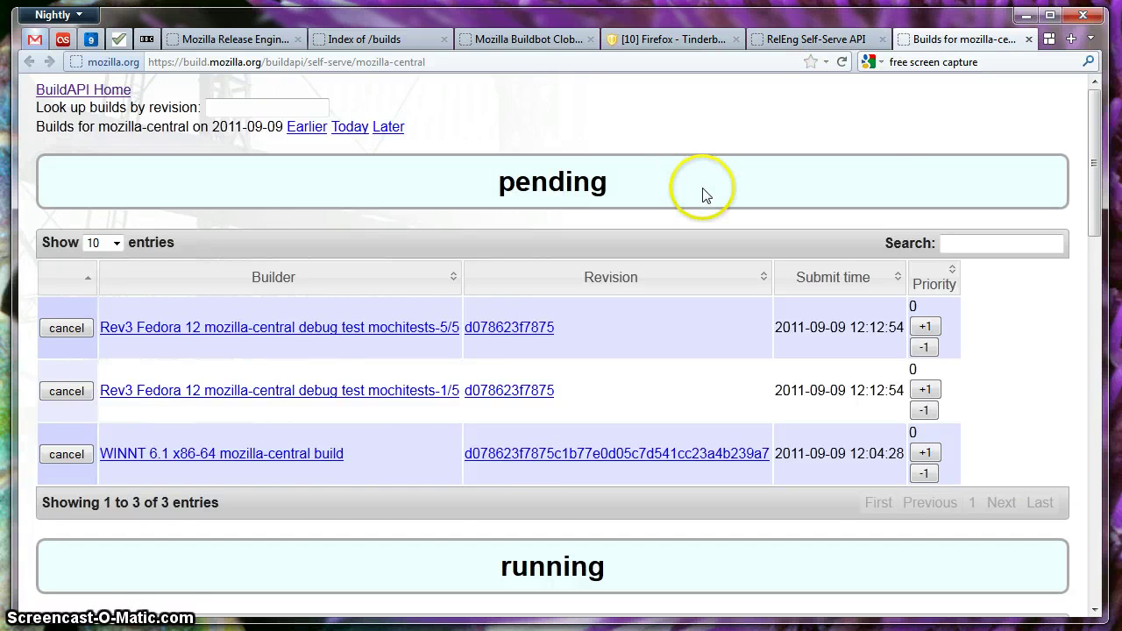
pyautogui.scroll(-5, 704, 195)
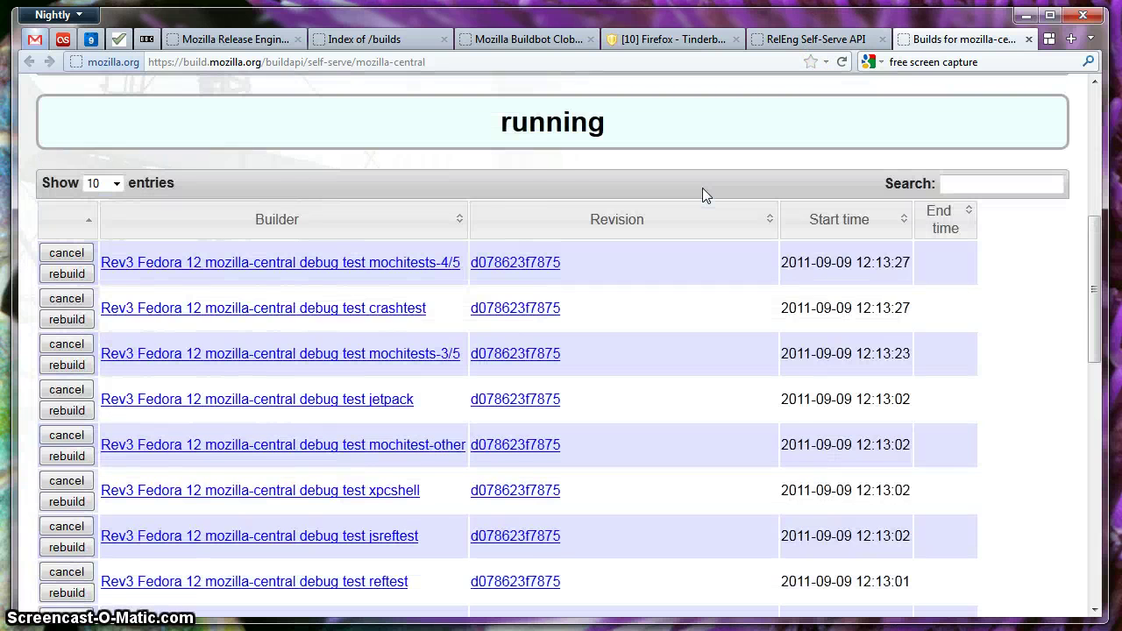
pyautogui.scroll(5, 702, 188)
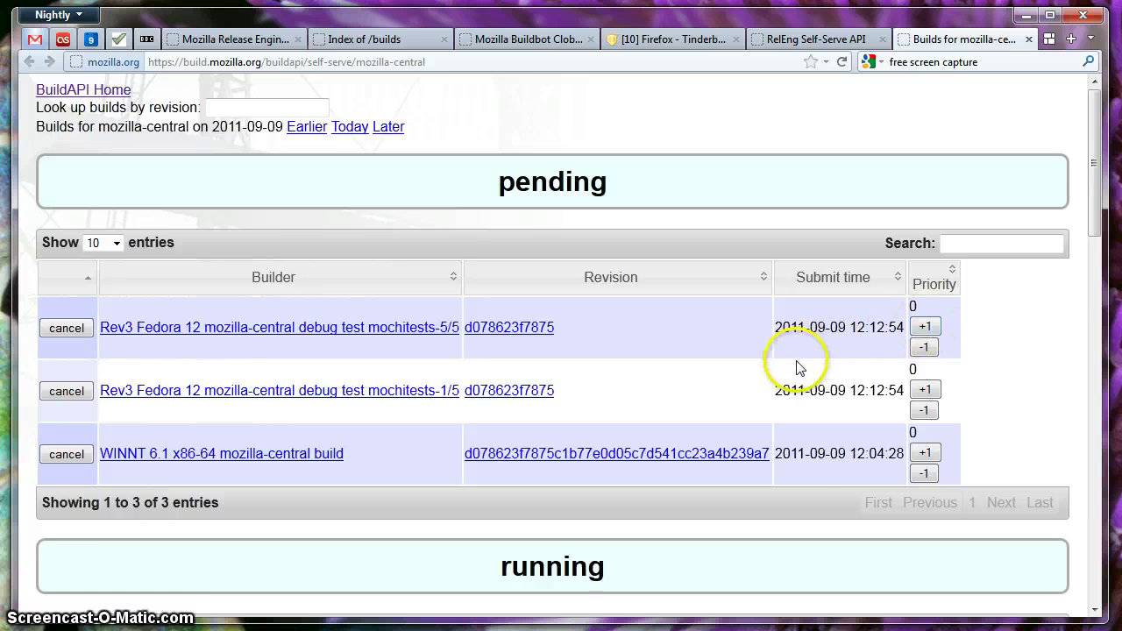
# - Review the running and finished builds listed for mozilla-central, including their cancel and rebuild controls
pyautogui.scroll(-2, 789, 364)
pyautogui.scroll(-2, 795, 364)
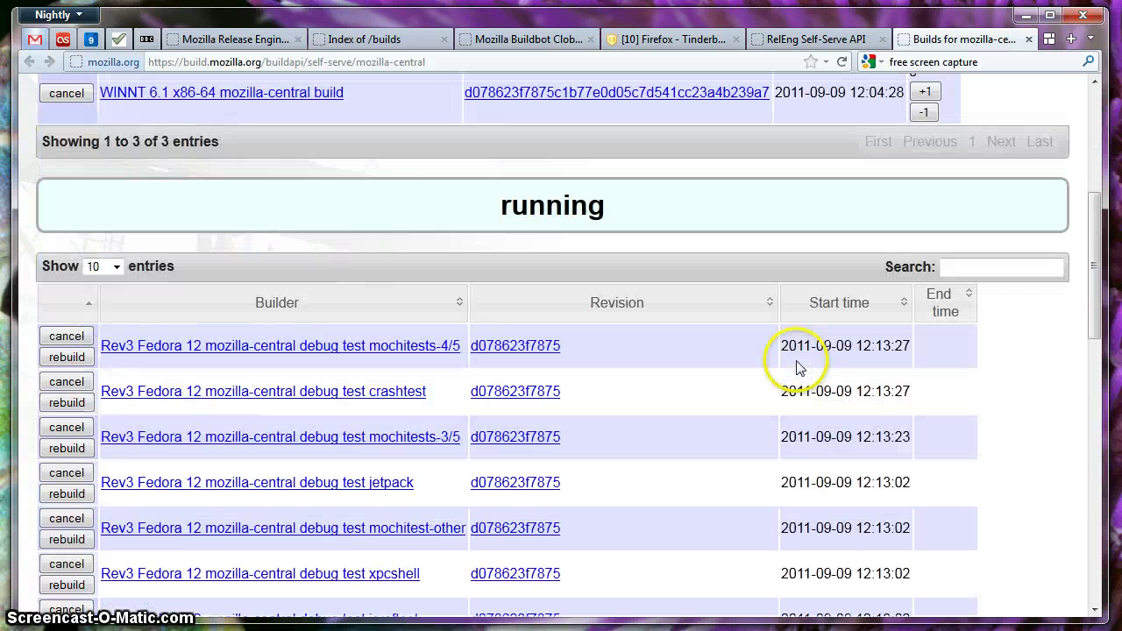
pyautogui.scroll(-1, 789, 368)
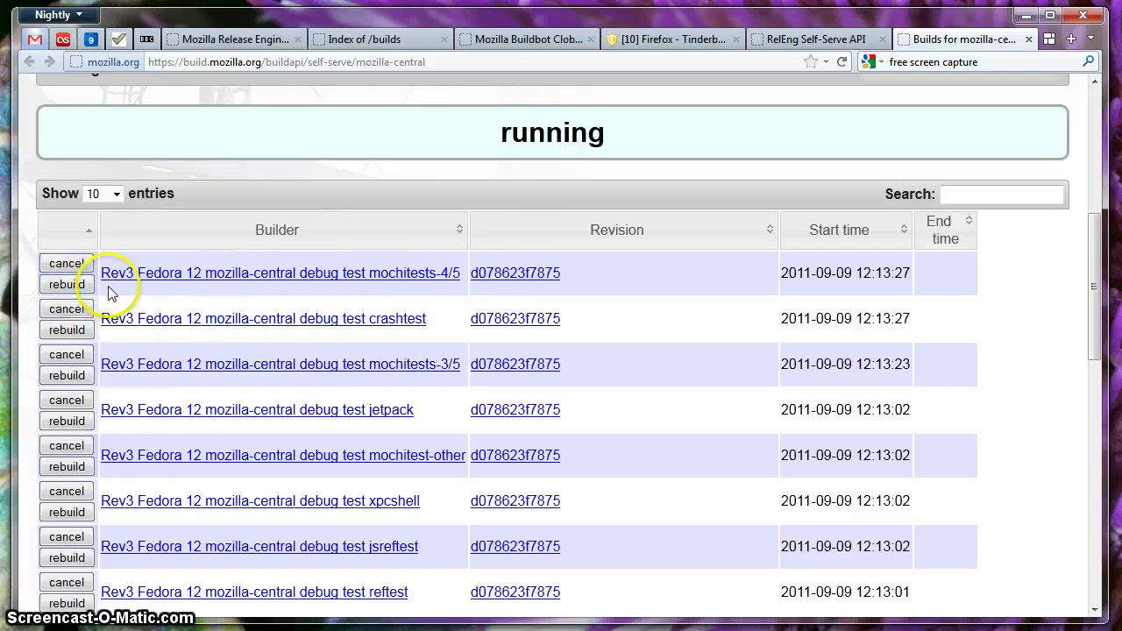
pyautogui.scroll(-4, 745, 296)
pyautogui.scroll(-6, 748, 299)
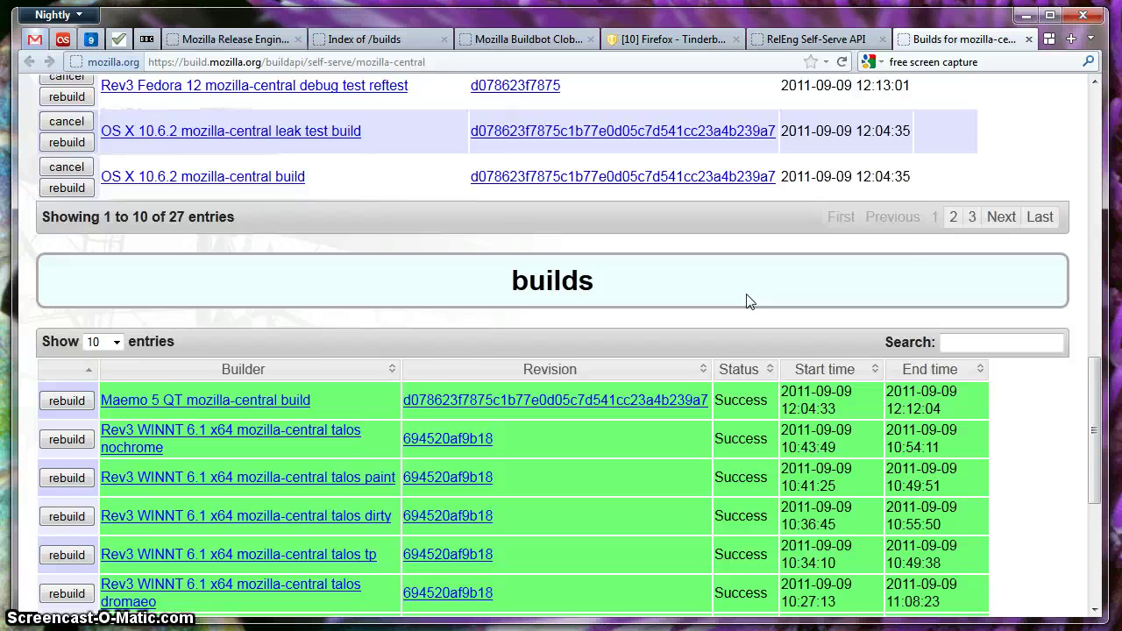
pyautogui.scroll(2, 747, 295)
pyautogui.scroll(2, 747, 296)
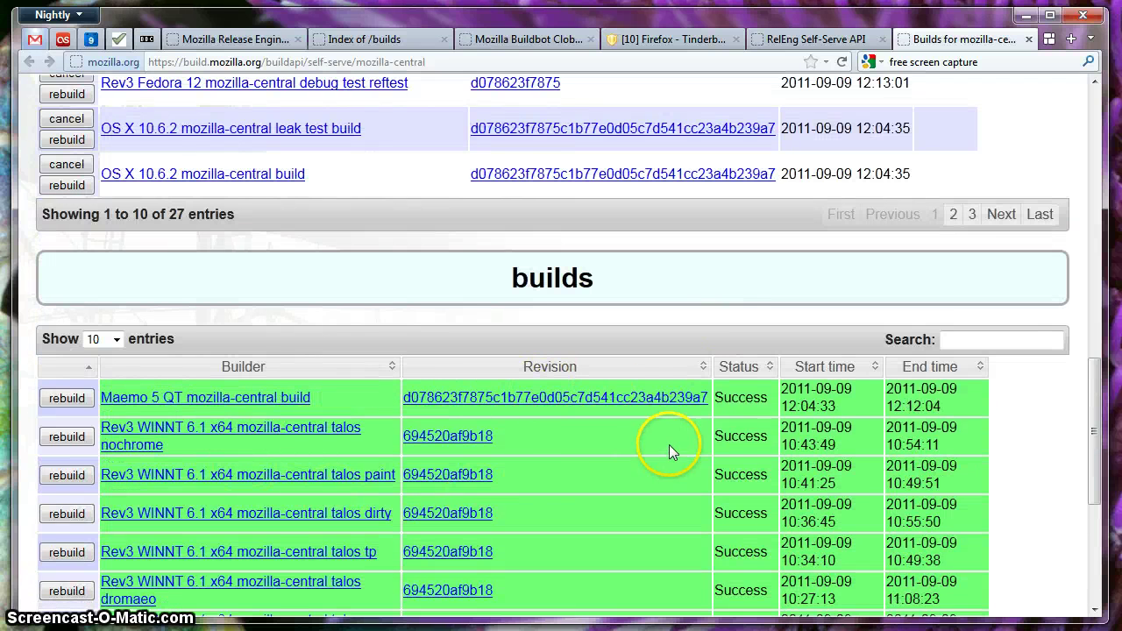
# - Sort mozilla-central's finished builds by status and go through result pages 2 to 5
pyautogui.click(744, 366)
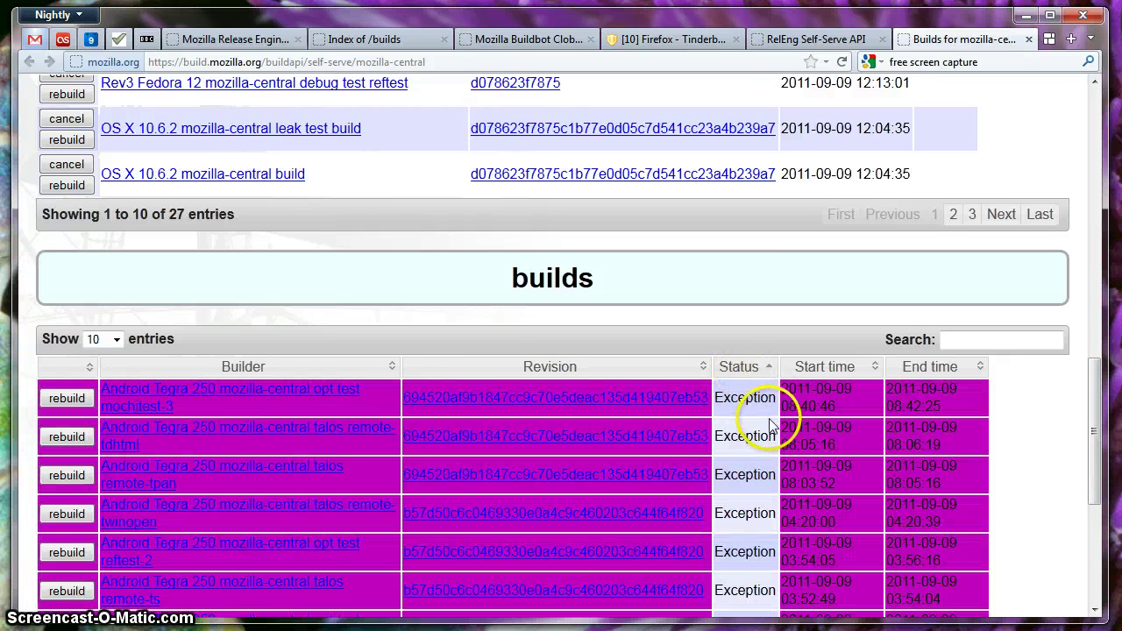
pyautogui.scroll(-3, 770, 425)
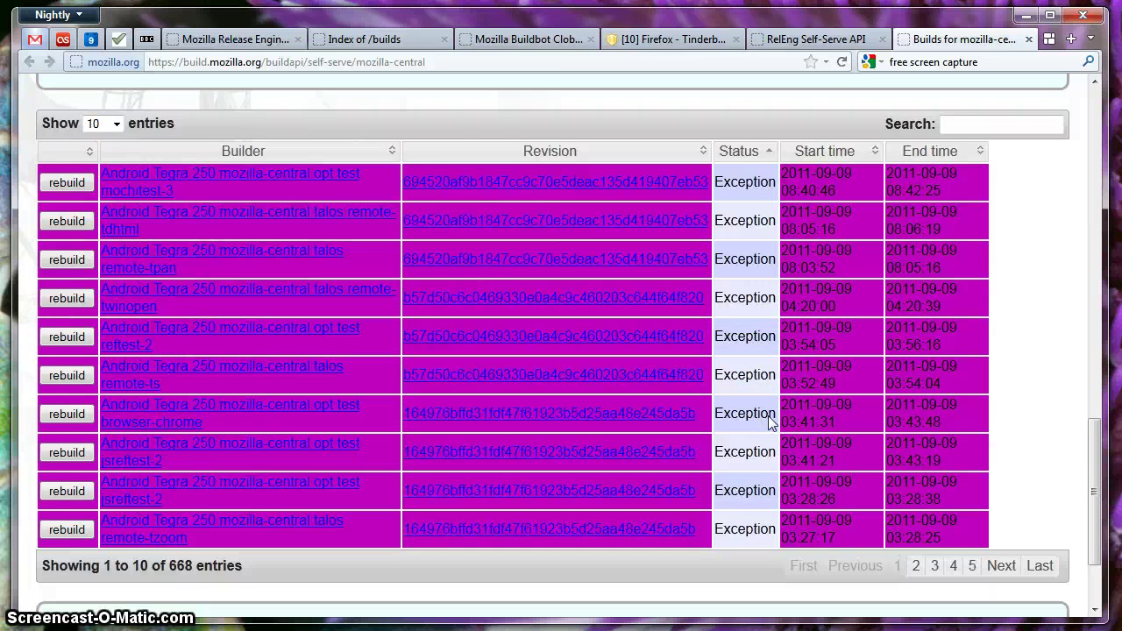
pyautogui.click(776, 402)
pyautogui.click(916, 566)
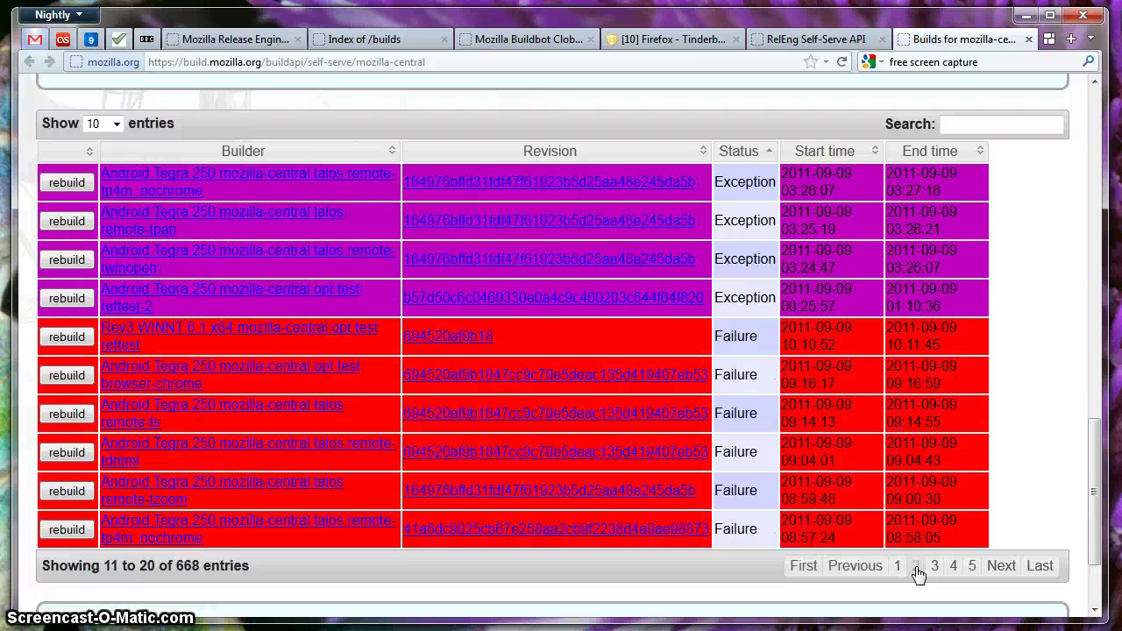
pyautogui.click(931, 568)
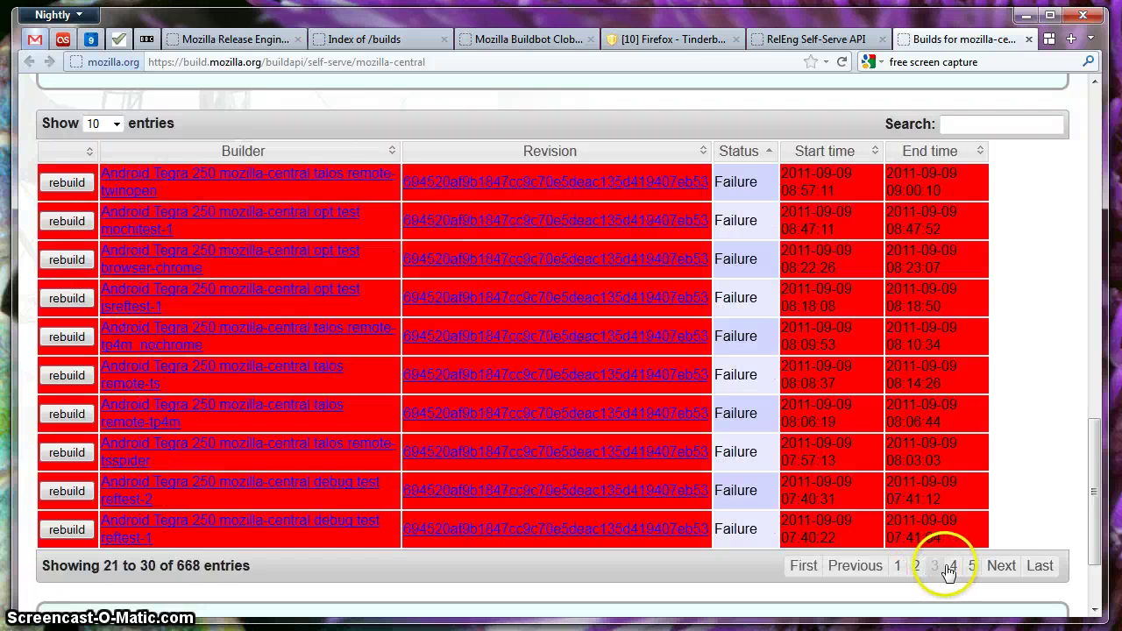
pyautogui.click(953, 566)
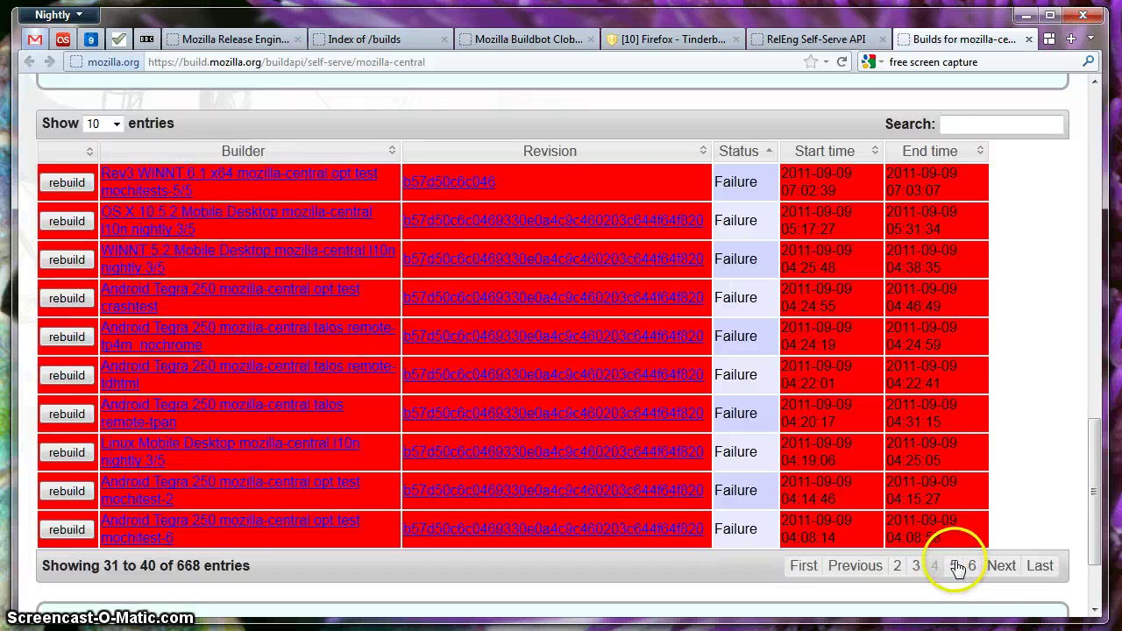
pyautogui.click(955, 566)
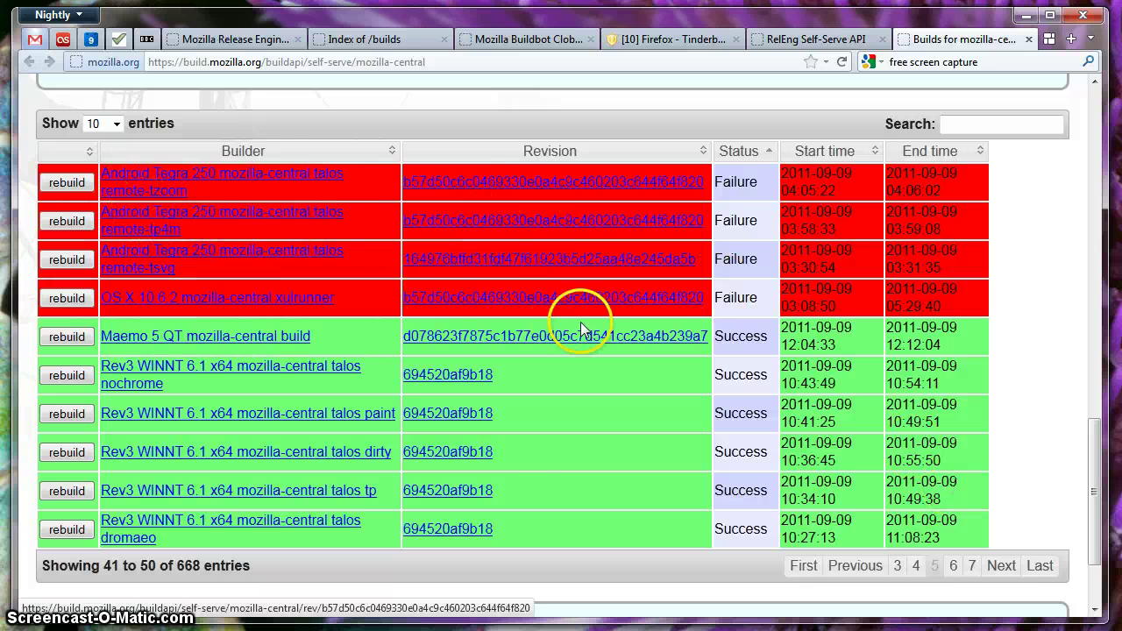
pyautogui.scroll(10, 667, 302)
pyautogui.scroll(5, 667, 305)
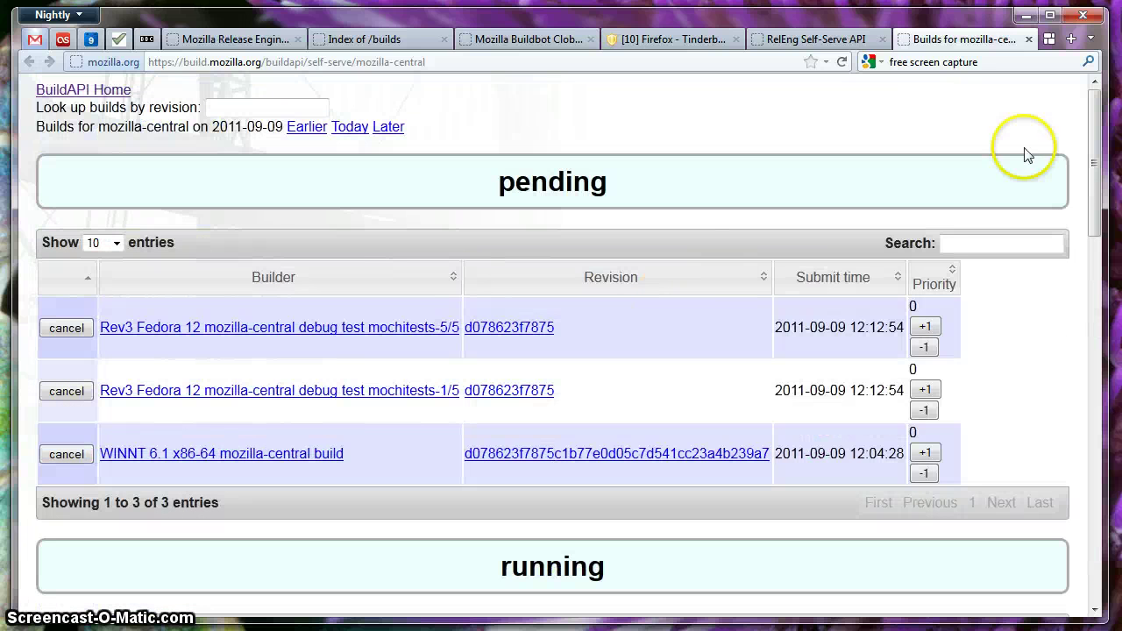
# - Switch to the "jobs running" tab group and close the page that could not be loaded
pyautogui.click(1048, 40)
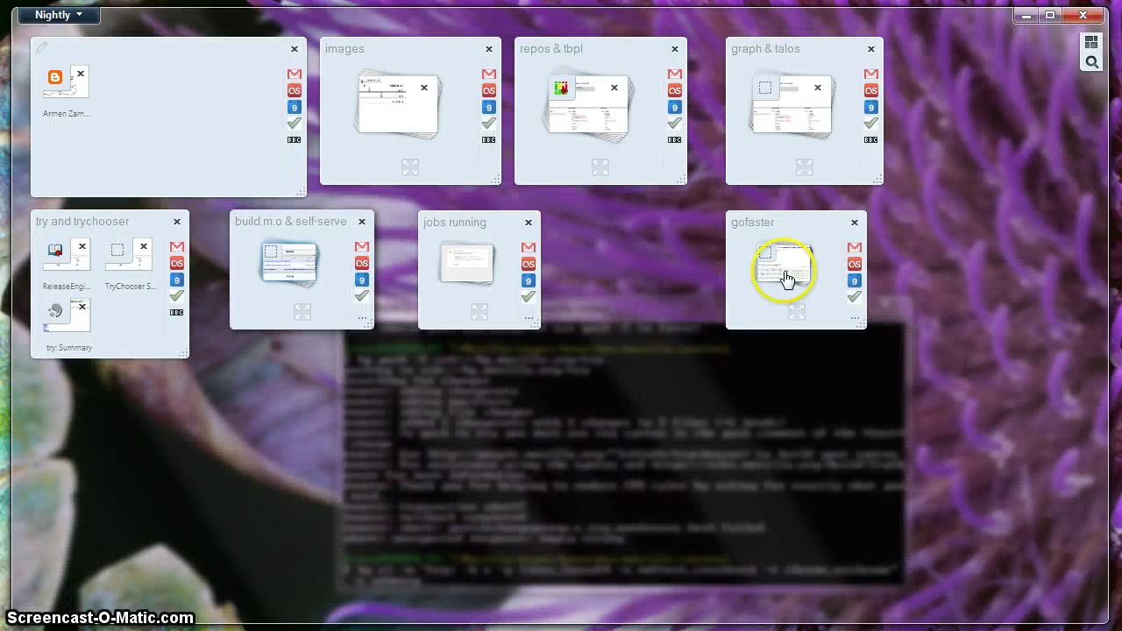
pyautogui.click(458, 277)
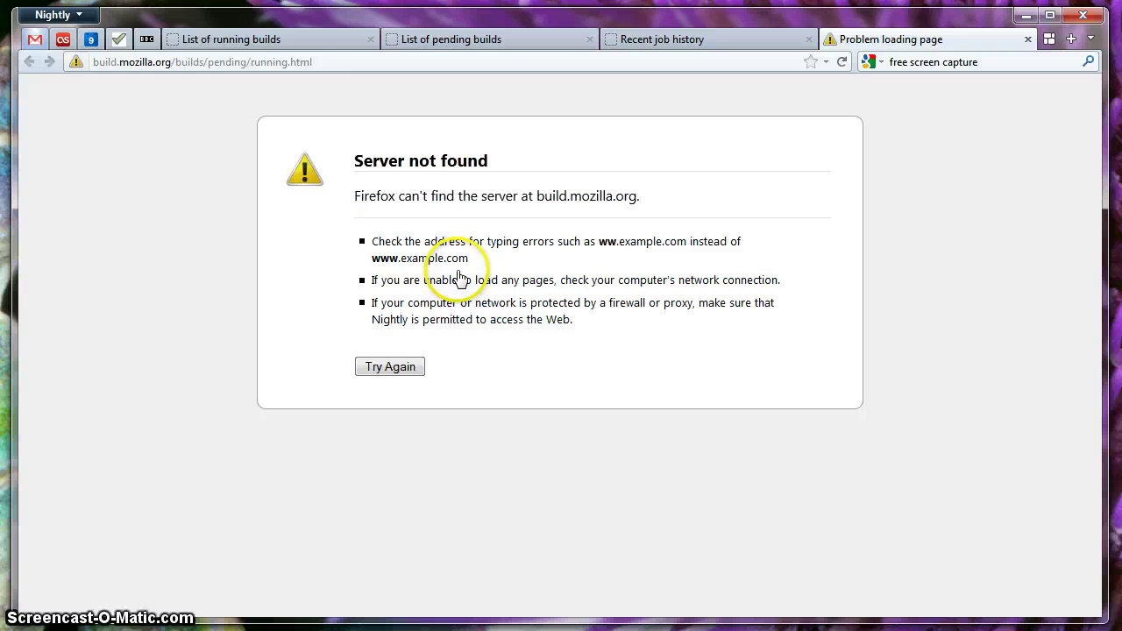
pyautogui.click(1027, 39)
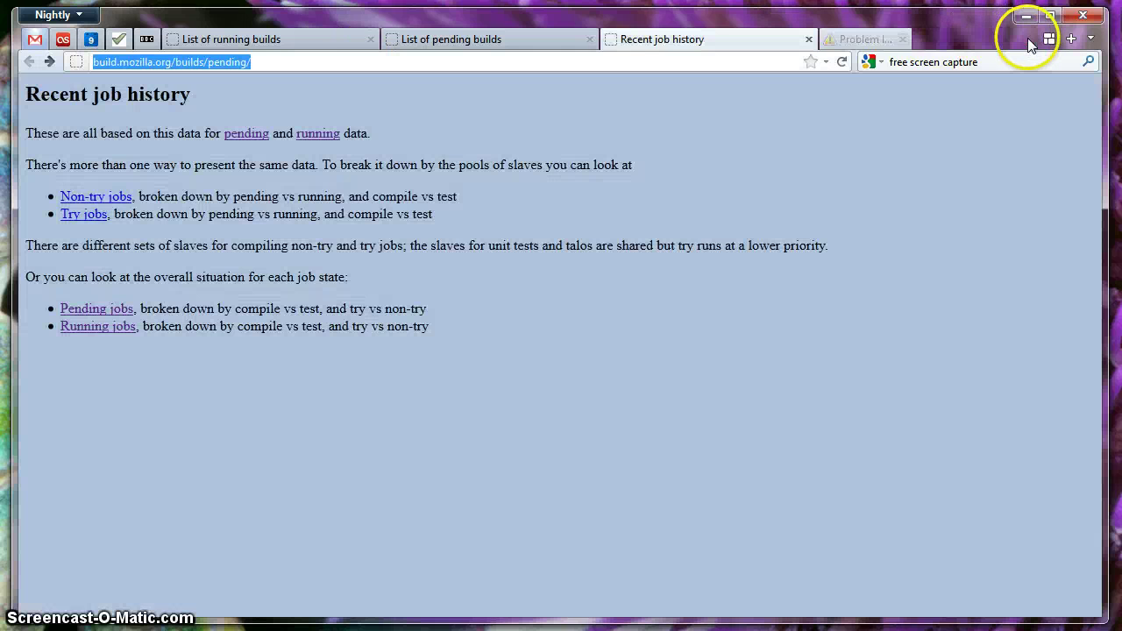
# - Examine the list of running builds, including revisions, submission times, running durations and the total number of entries
pyautogui.click(284, 46)
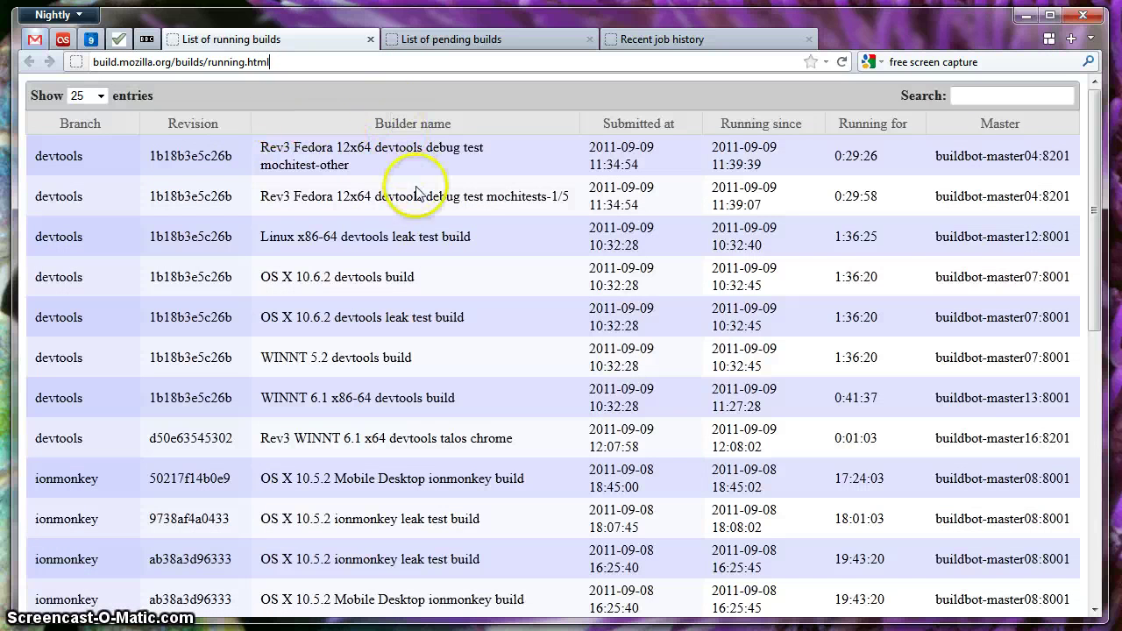
pyautogui.scroll(-10, 575, 277)
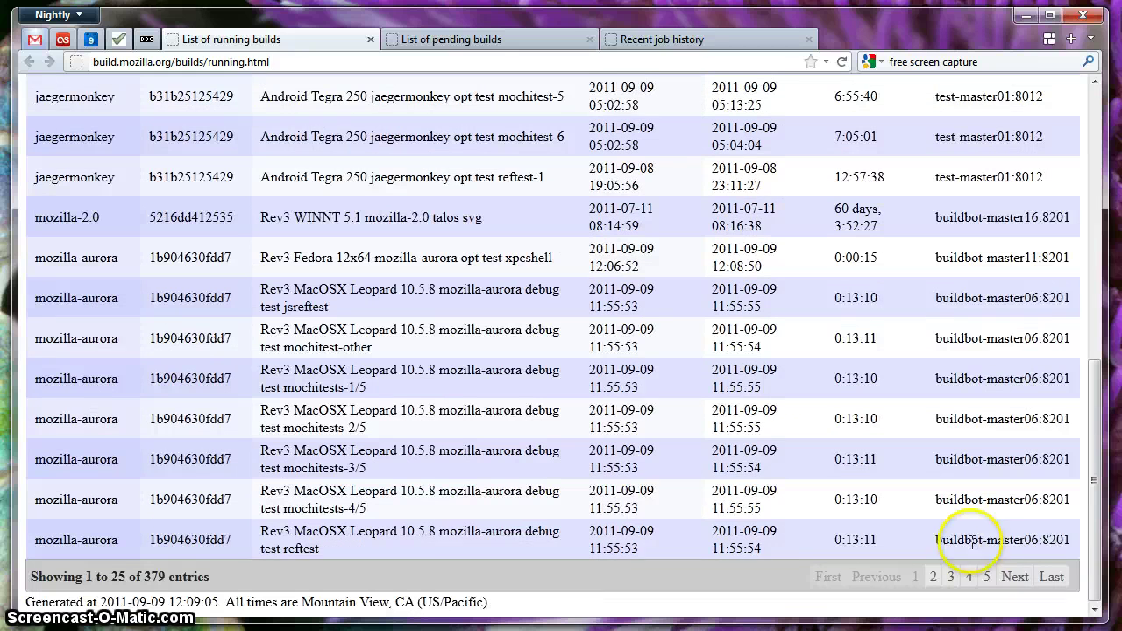
pyautogui.doubleClick(197, 539)
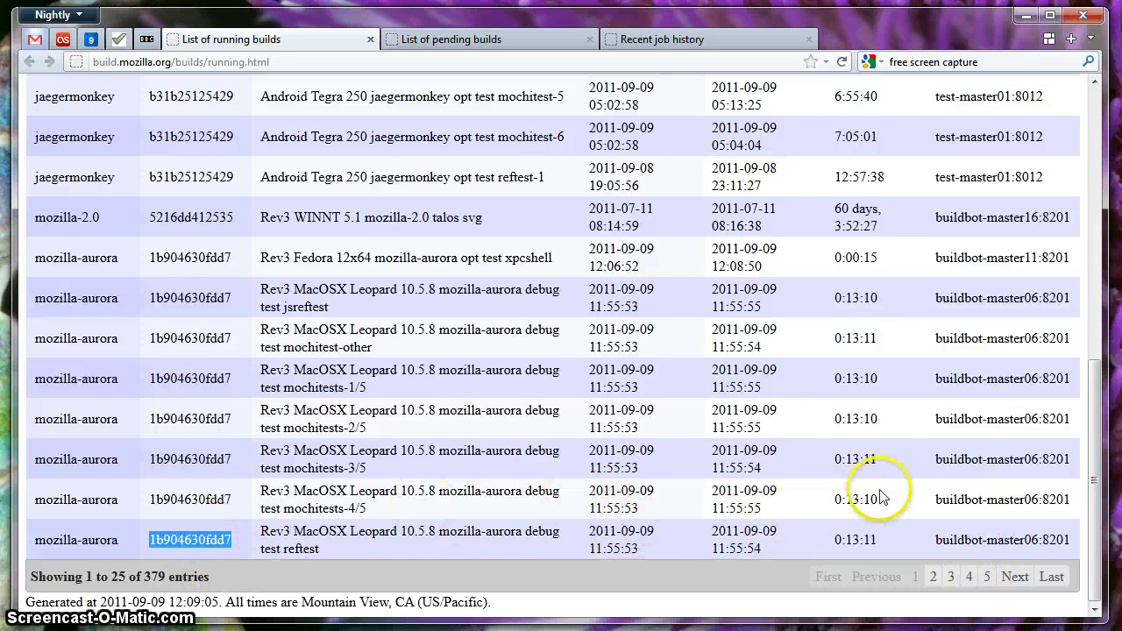
pyautogui.scroll(10, 881, 497)
pyautogui.doubleClick(858, 155)
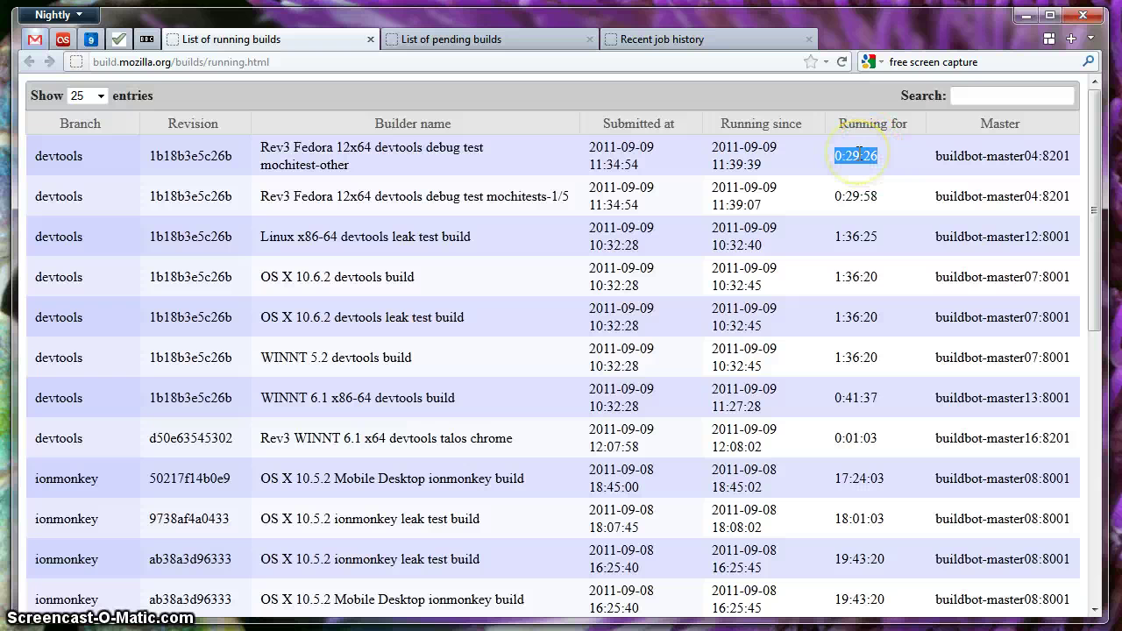
pyautogui.doubleClick(603, 147)
pyautogui.scroll(-10, 962, 368)
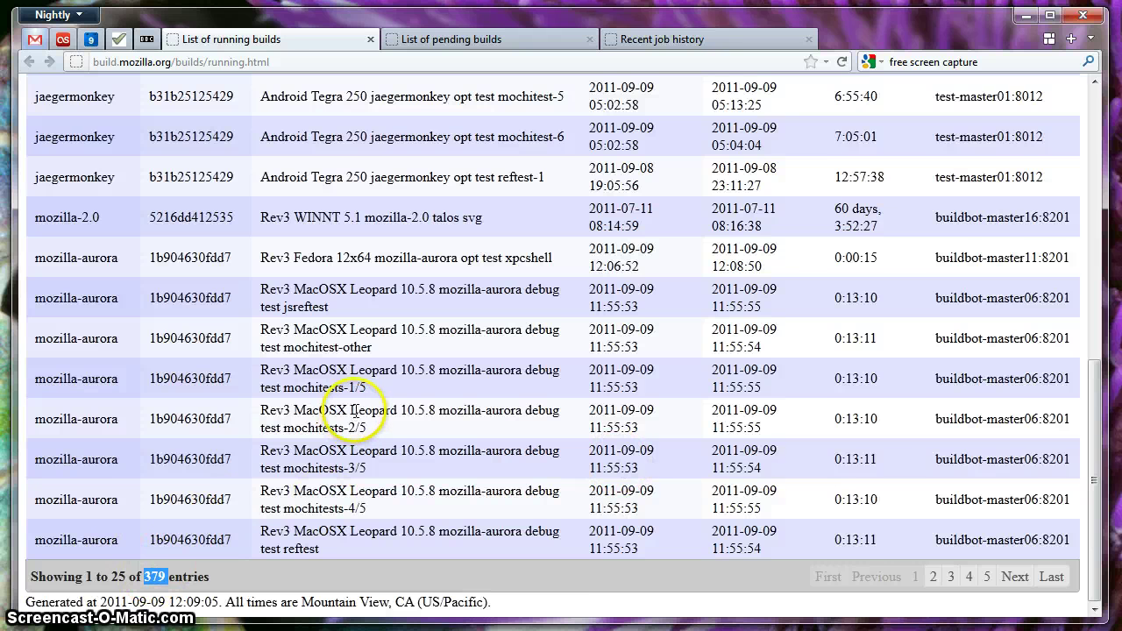
pyautogui.scroll(10, 355, 412)
# - Review the list of pending builds with their submission and waiting times
pyautogui.click(431, 39)
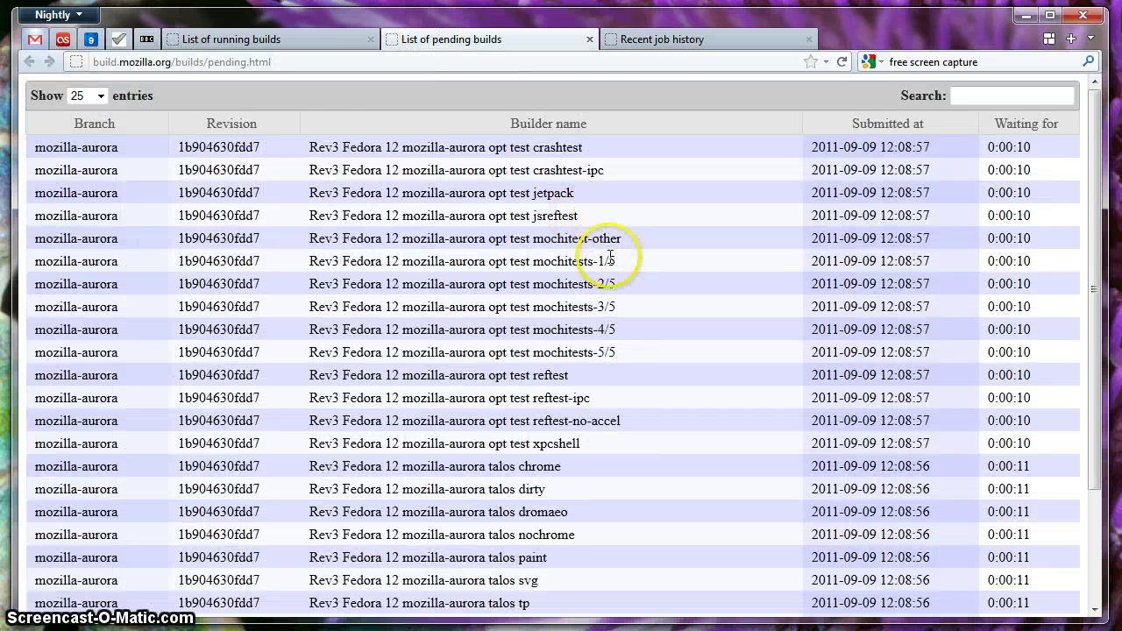
pyautogui.scroll(-3, 611, 264)
pyautogui.scroll(3, 611, 254)
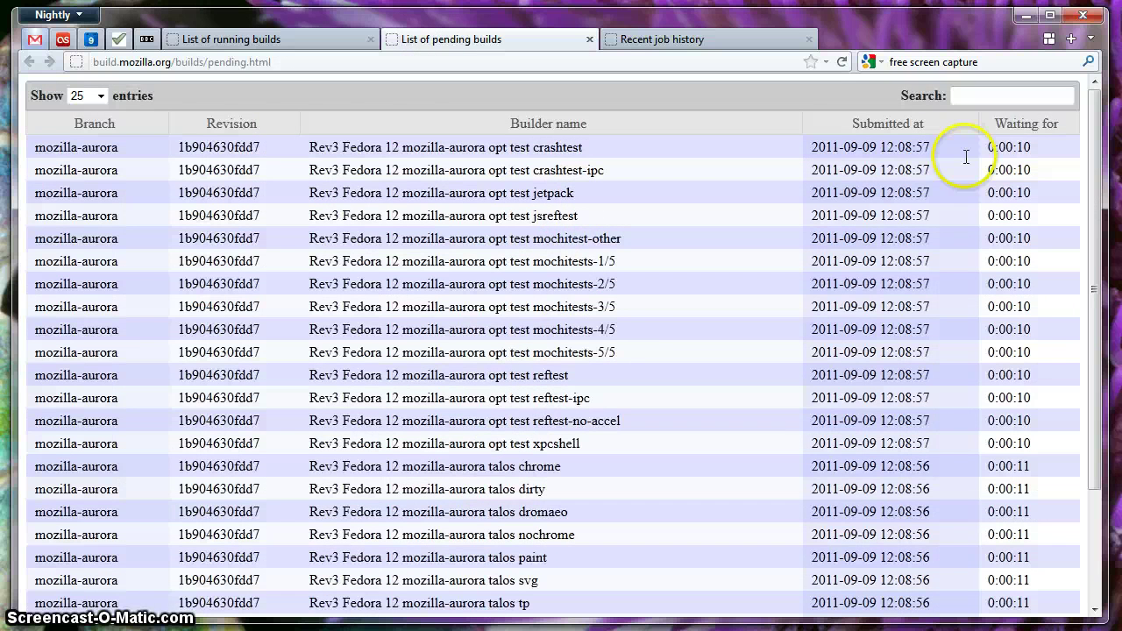
# - Open Non-try jobs from the Recent job history page in a new tab and review its pending and running job charts
pyautogui.click(648, 39)
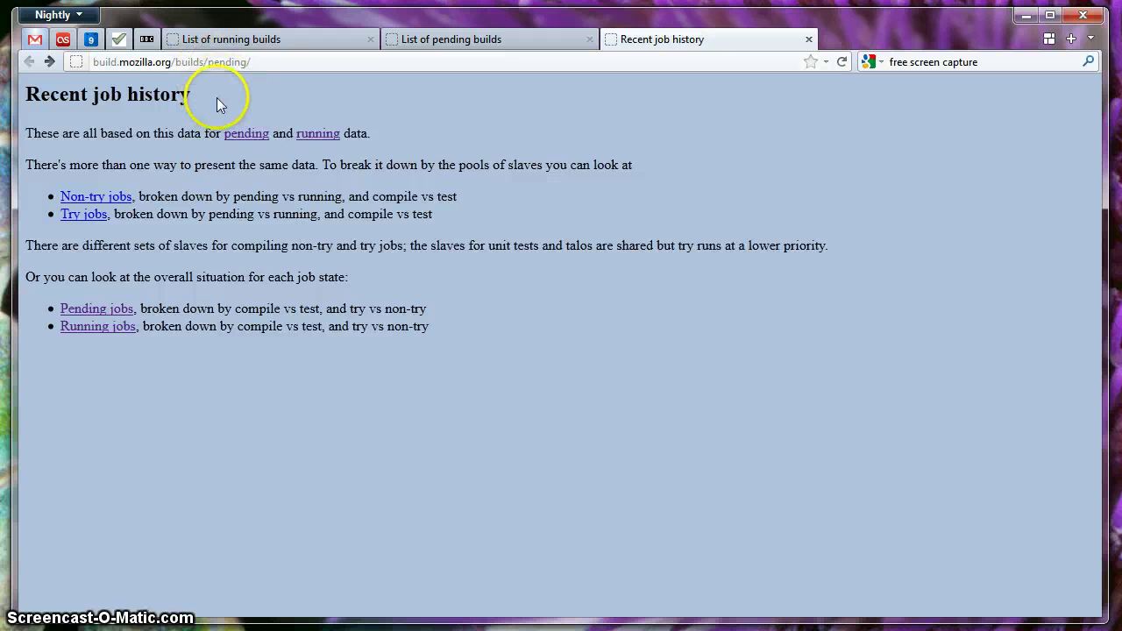
pyautogui.middleClick(118, 201)
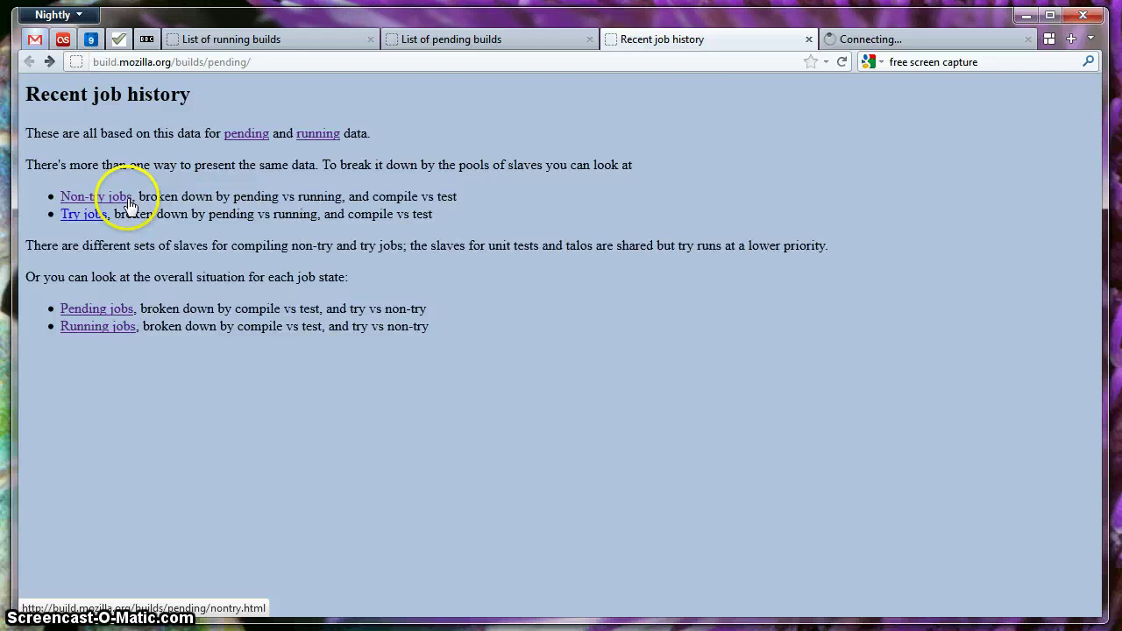
pyautogui.click(872, 39)
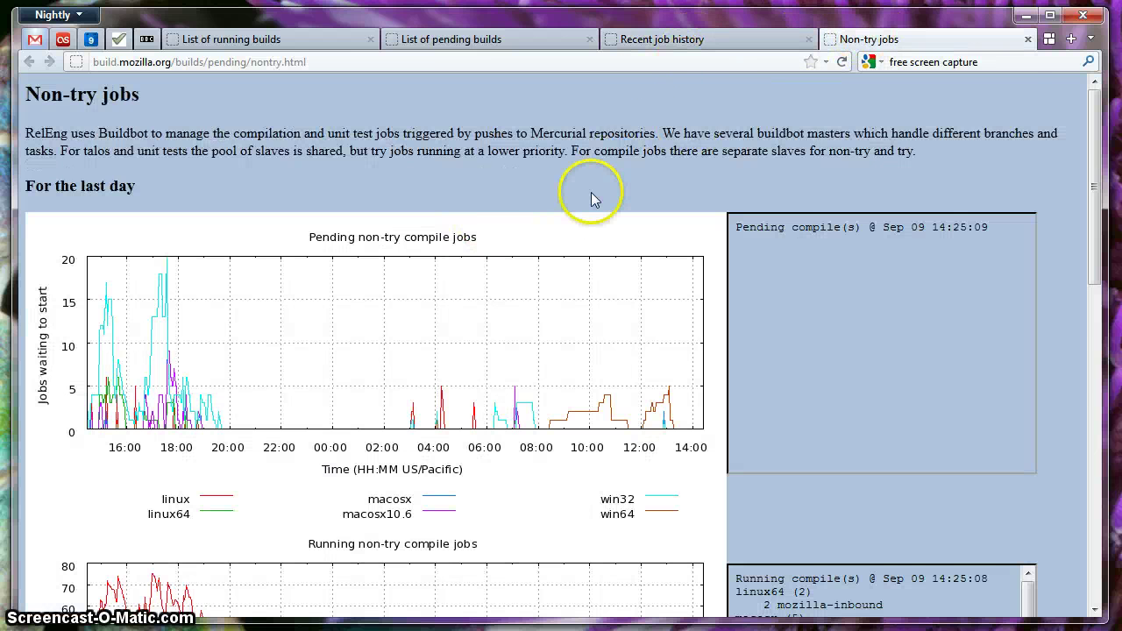
pyautogui.scroll(-3, 592, 198)
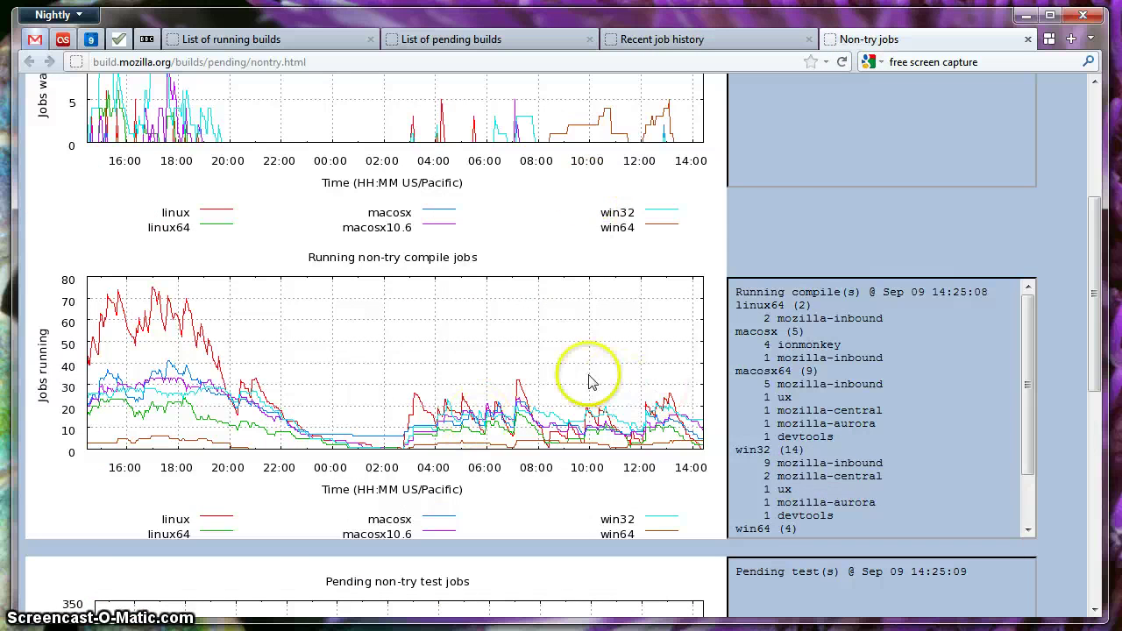
pyautogui.scroll(-2, 583, 377)
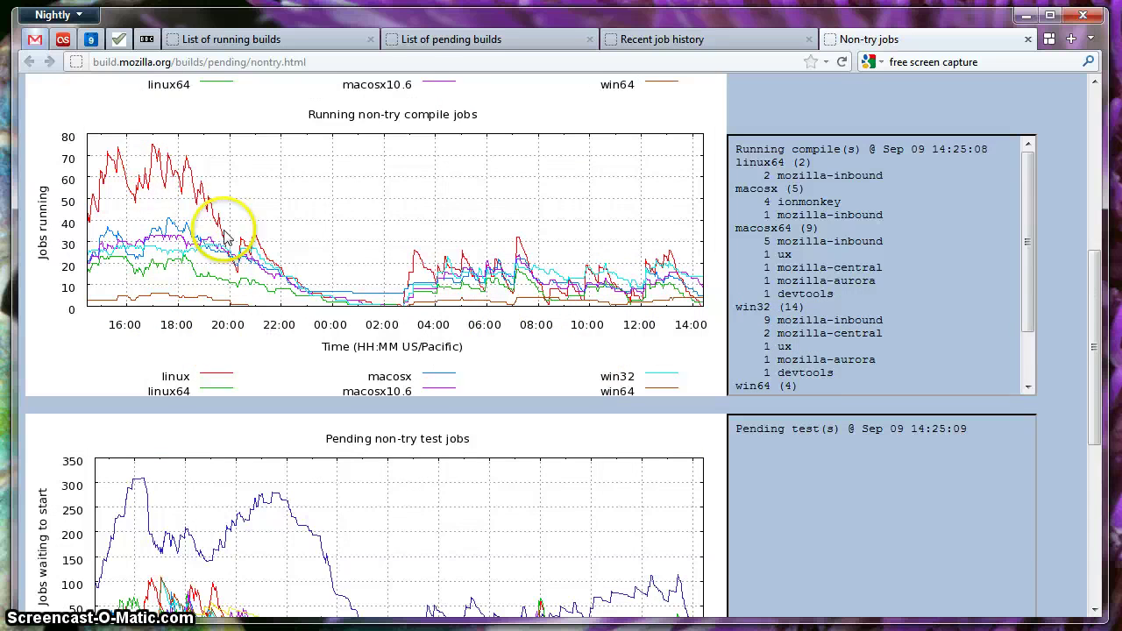
pyautogui.scroll(-5, 239, 303)
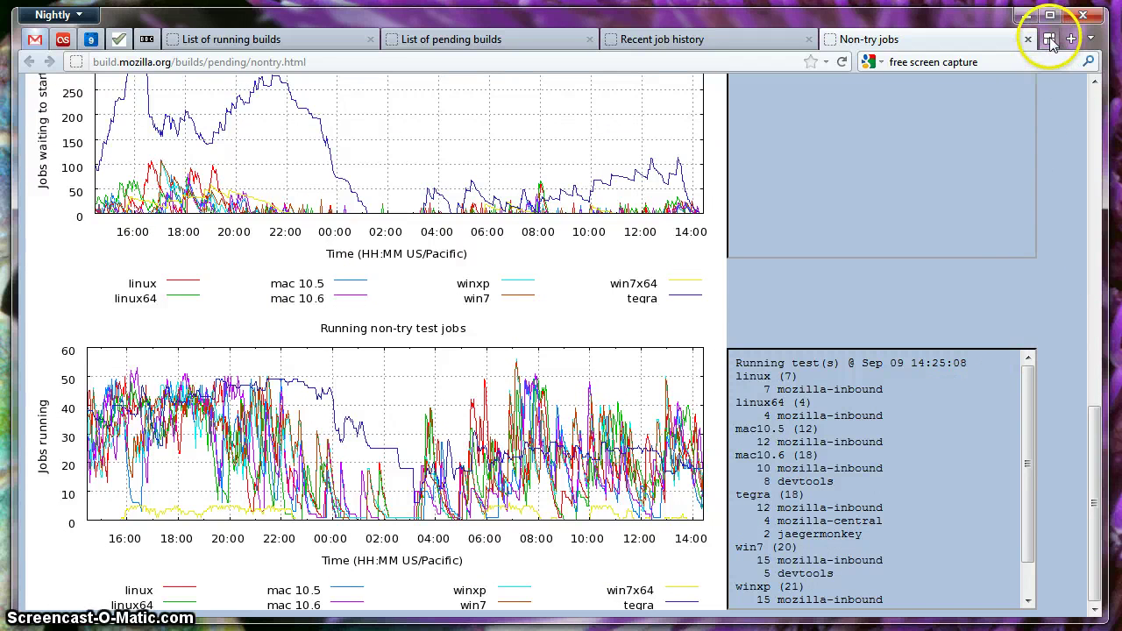
# - Switch to the "gofaster" tab group and view the GoFaster welcome page and the average execution times for build
pyautogui.click(1051, 42)
pyautogui.click(791, 275)
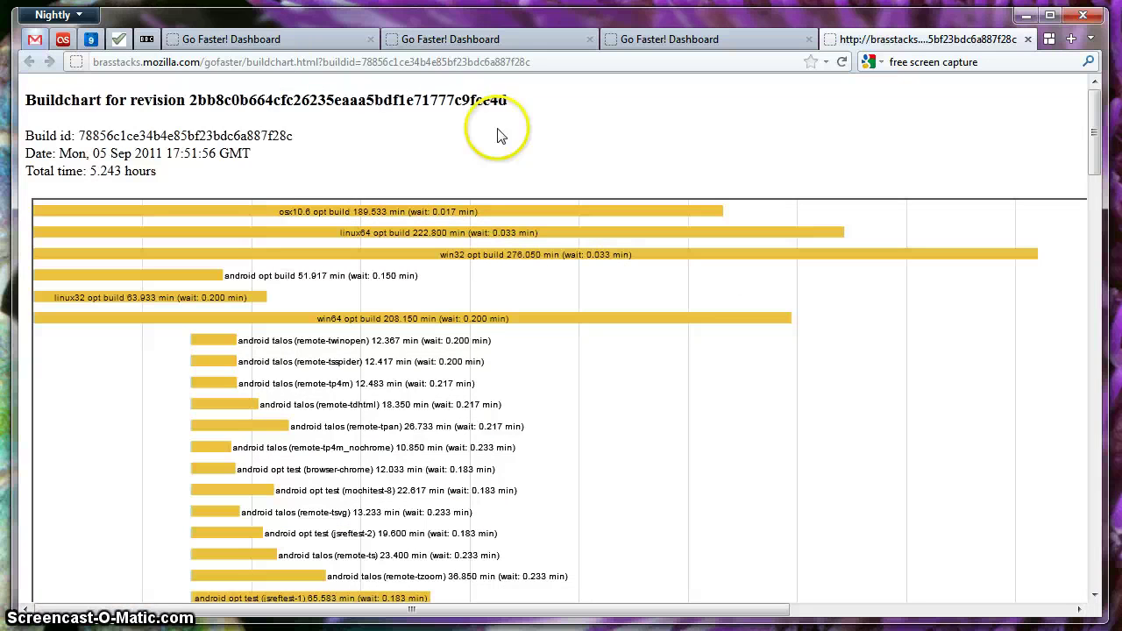
pyautogui.click(265, 39)
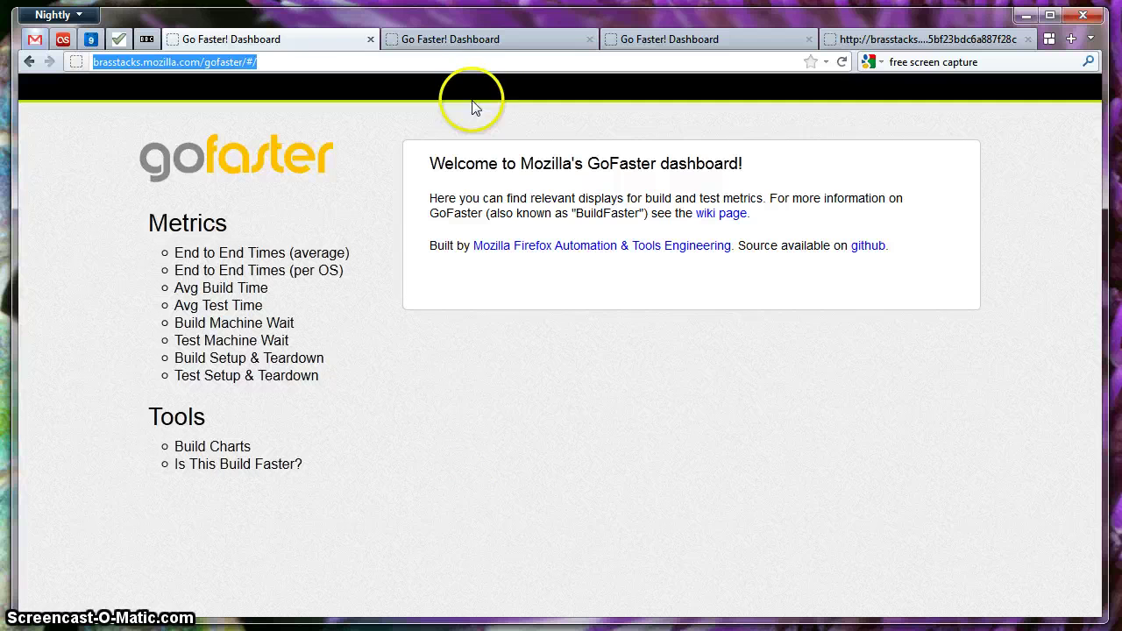
pyautogui.click(480, 43)
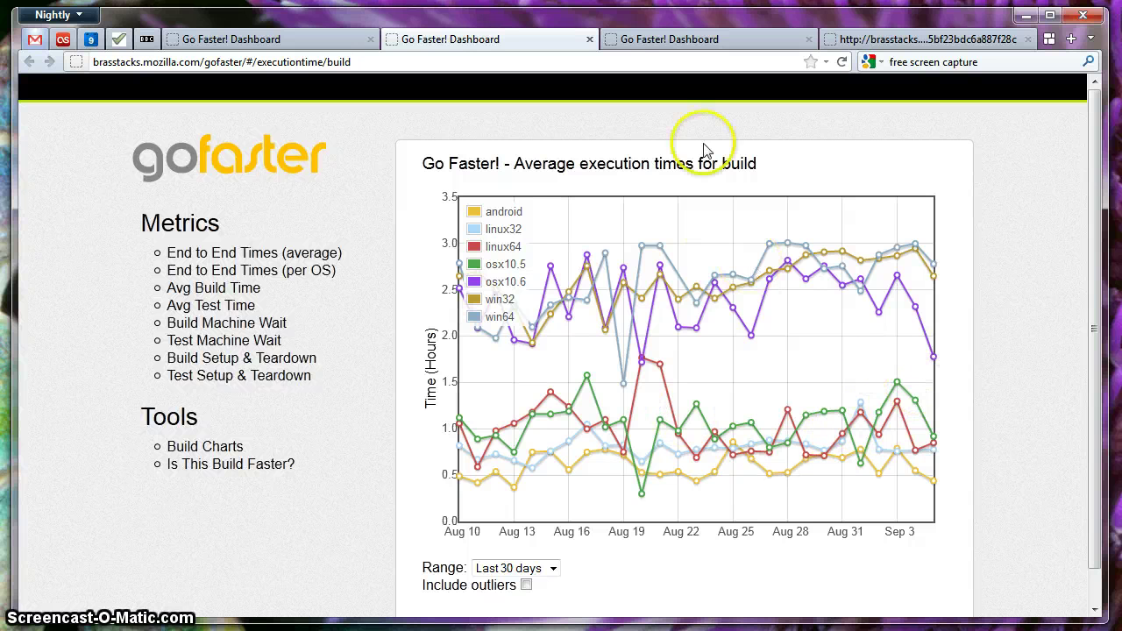
# - View GoFaster's Build charts list and highlight the linux64 opt build last event of build 2bd109e6
pyautogui.click(702, 39)
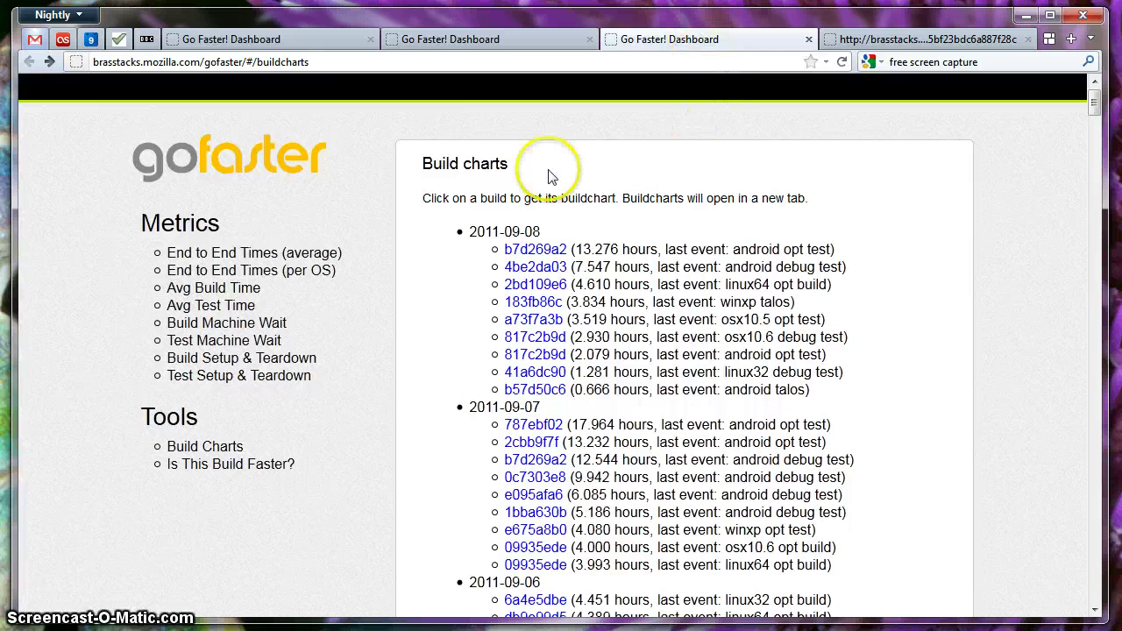
pyautogui.doubleClick(443, 162)
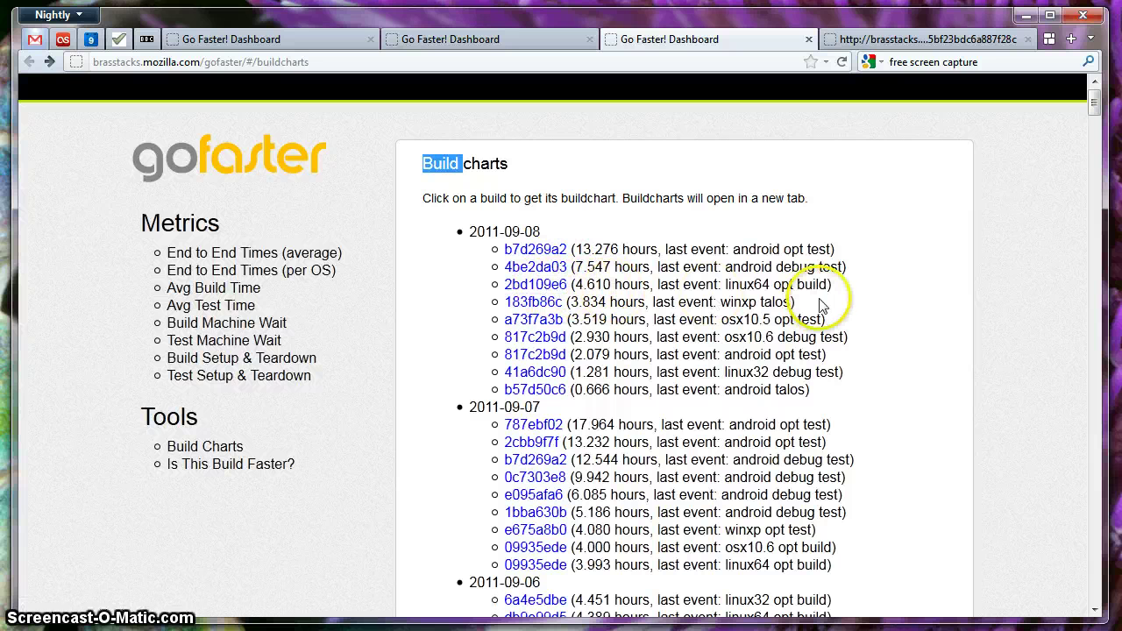
pyautogui.moveTo(819, 284); pyautogui.dragTo(741, 286)
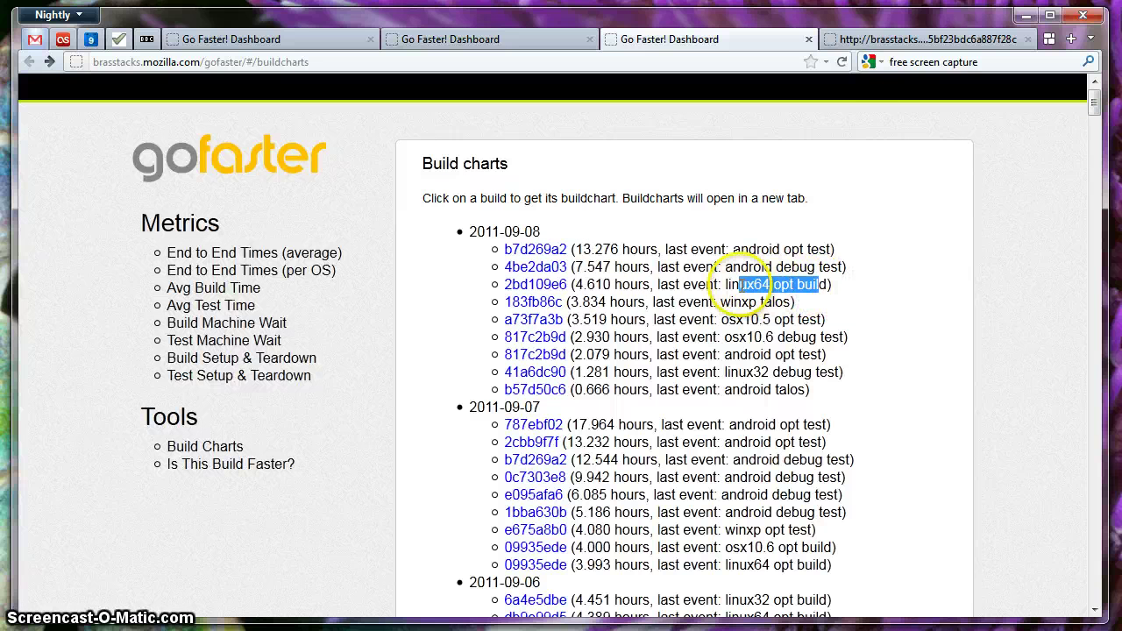
# - Examine the buildchart for revision 2bb8c0b664cf, comparing build, test and talos durations and wait times across platforms
pyautogui.click(847, 40)
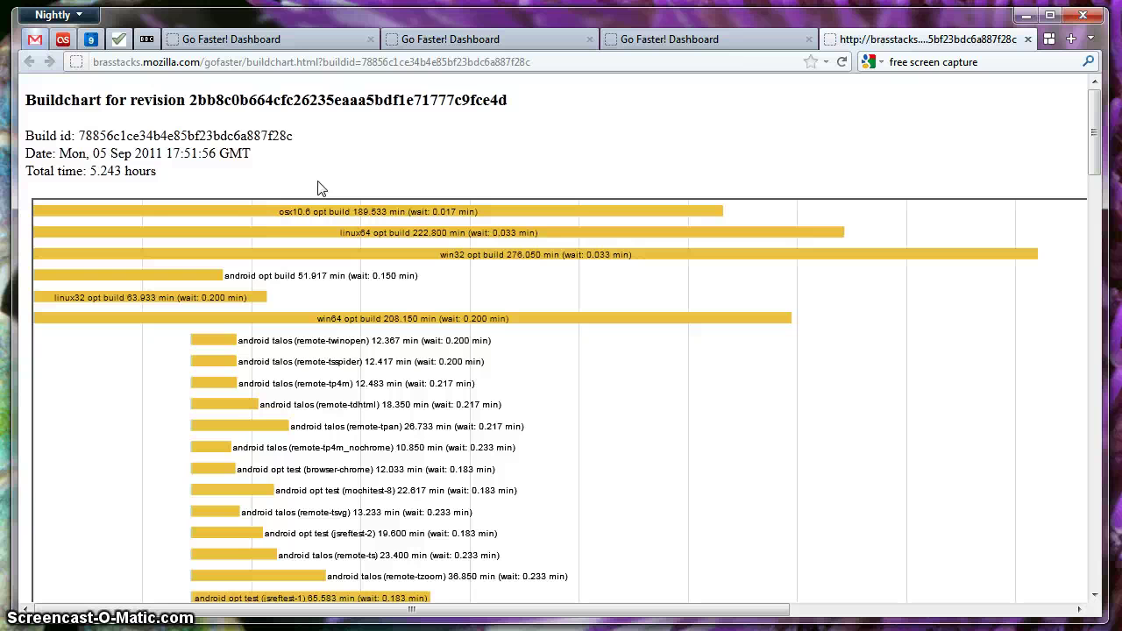
pyautogui.click(305, 193)
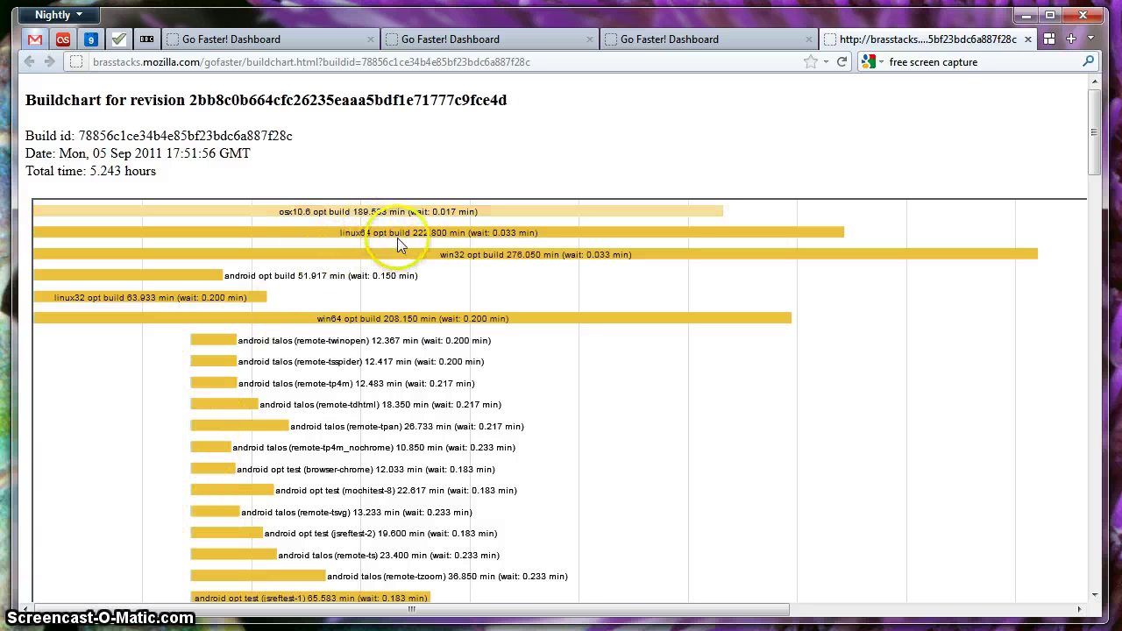
pyautogui.scroll(-7, 671, 436)
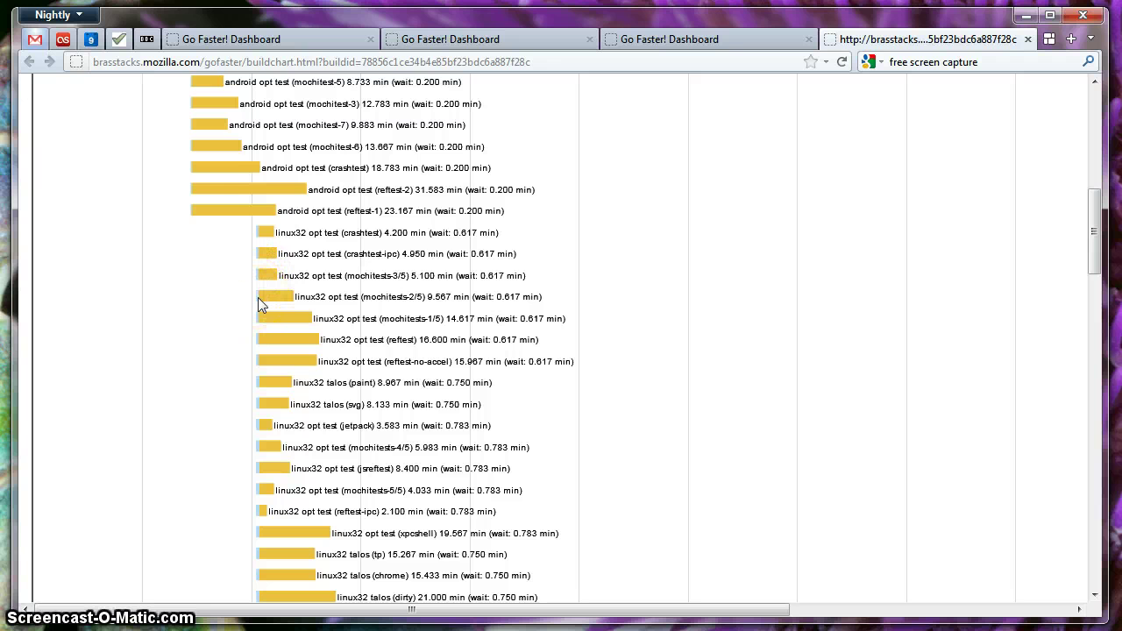
pyautogui.scroll(-5, 230, 363)
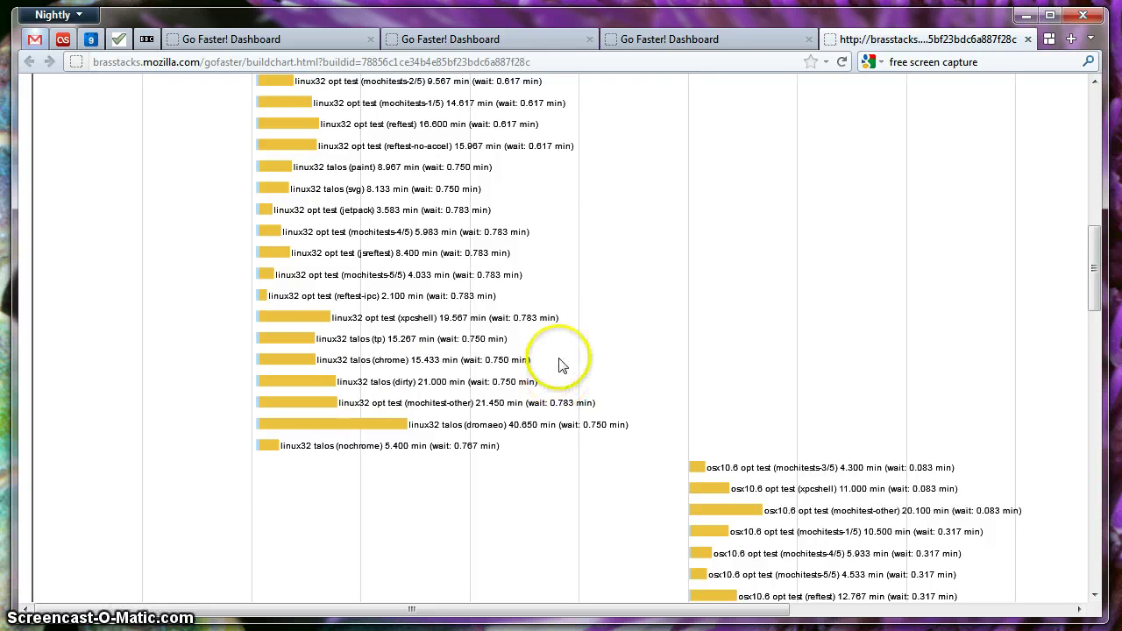
pyautogui.scroll(-5, 556, 380)
pyautogui.scroll(-15, 826, 254)
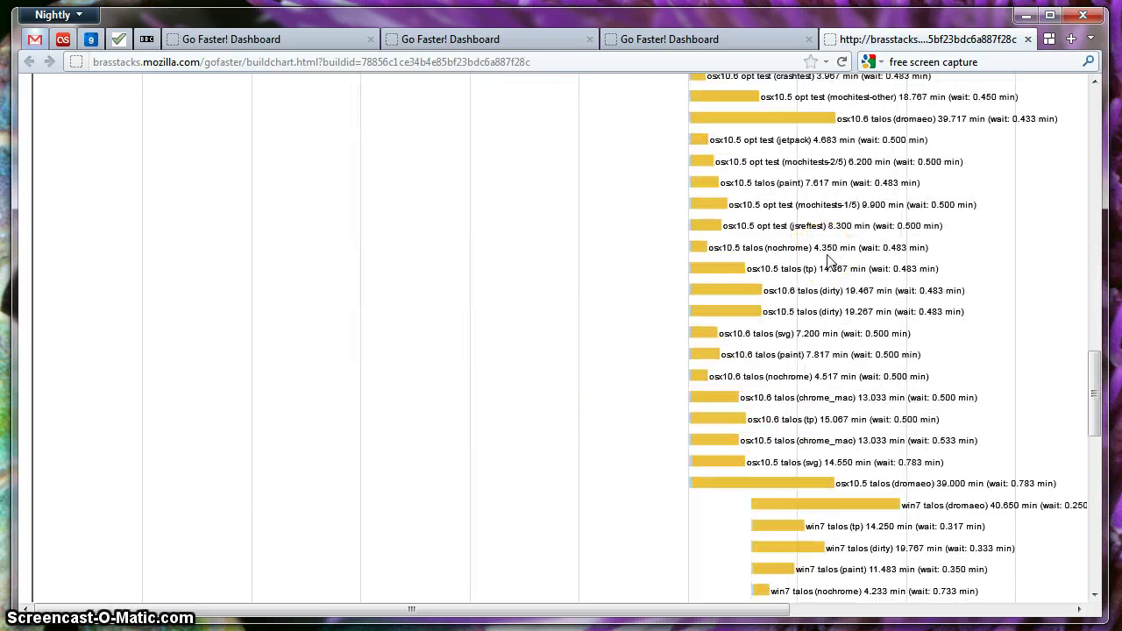
pyautogui.scroll(-3, 827, 258)
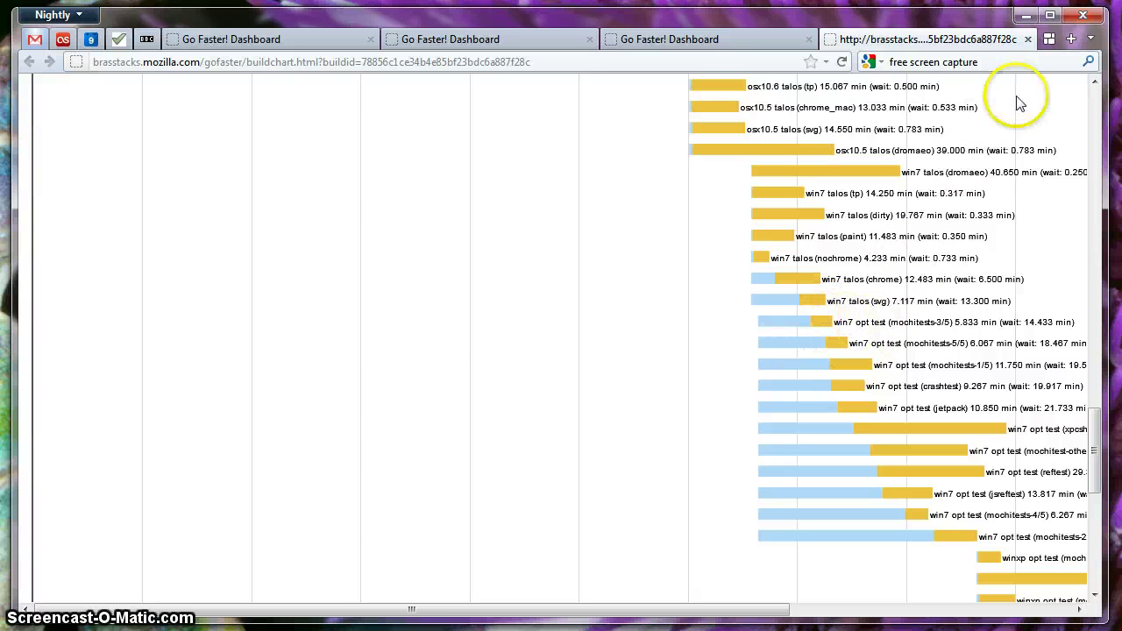
pyautogui.scroll(10, 999, 115)
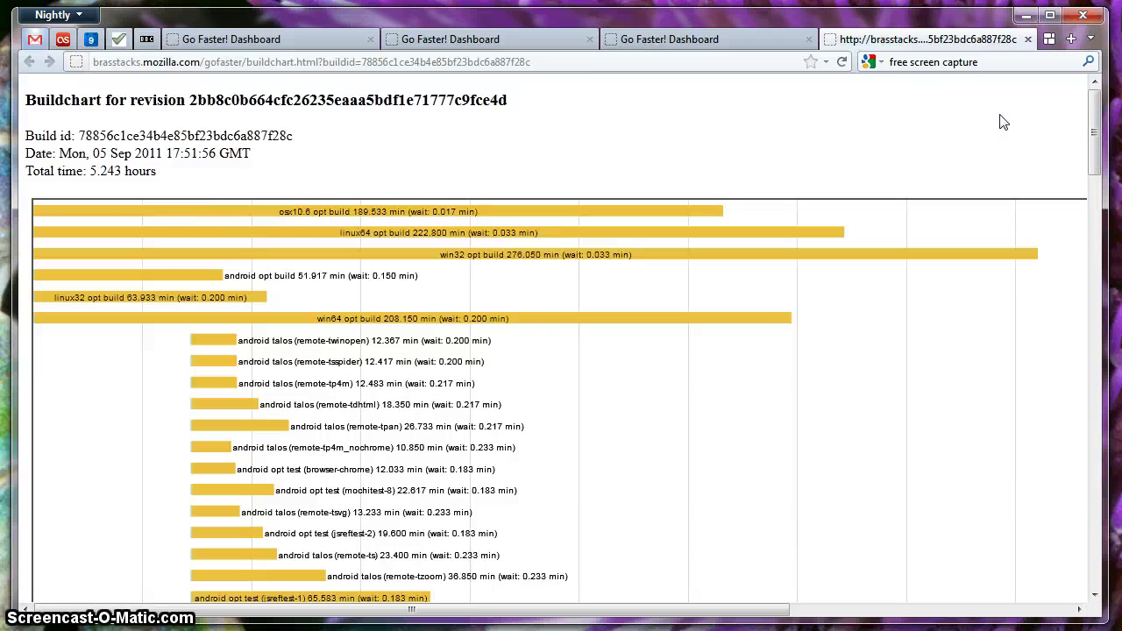